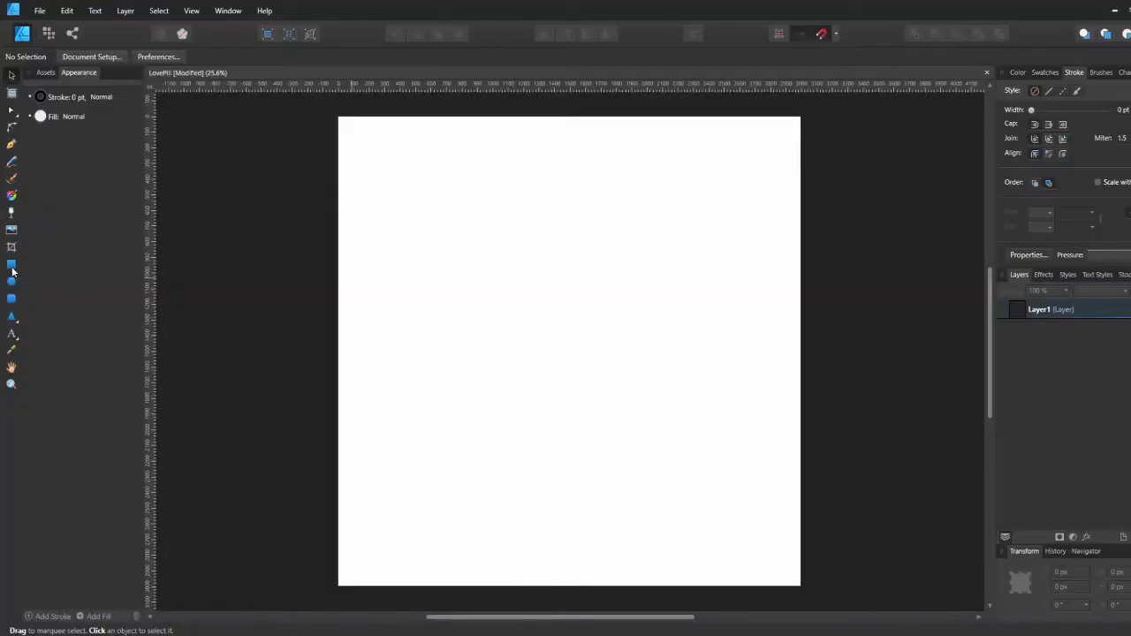
Draw a rectangle in the page's upper-left area and size it to 400 px wide by 800 px high
{"action": "left_click_drag", "start_coordinate": [457, 253], "coordinate": [515, 352]}
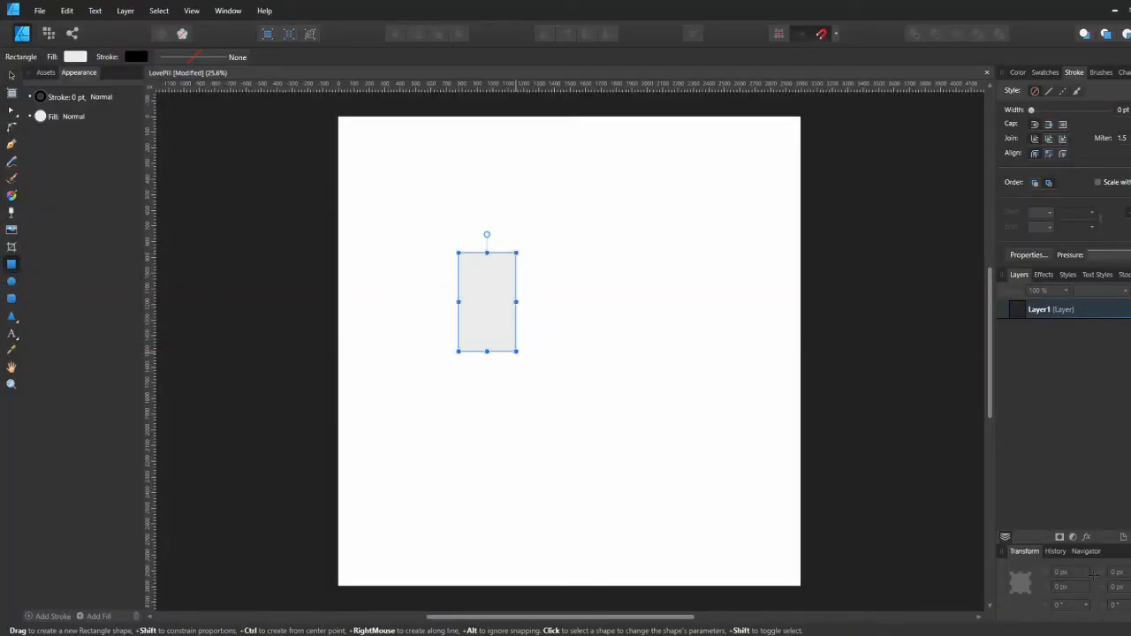
{"action": "left_click", "coordinate": [1001, 310]}
{"action": "left_click", "coordinate": [1119, 572]}
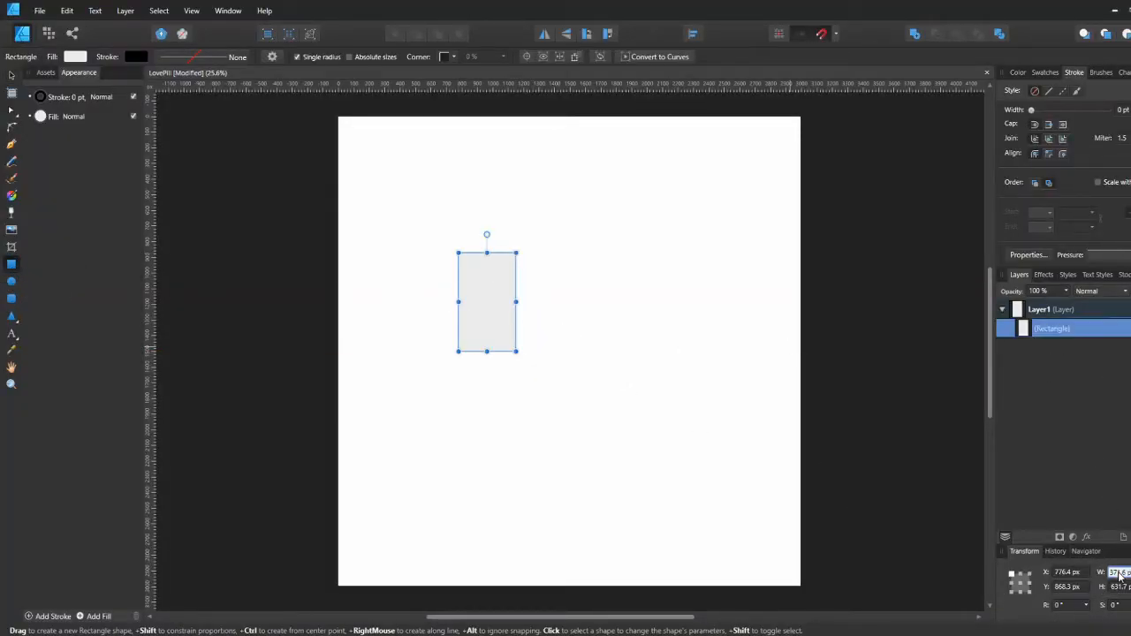
{"action": "type", "text": "400"}
{"action": "key", "text": "Return"}
{"action": "type", "text": "800"}
{"action": "key", "text": "Return"}
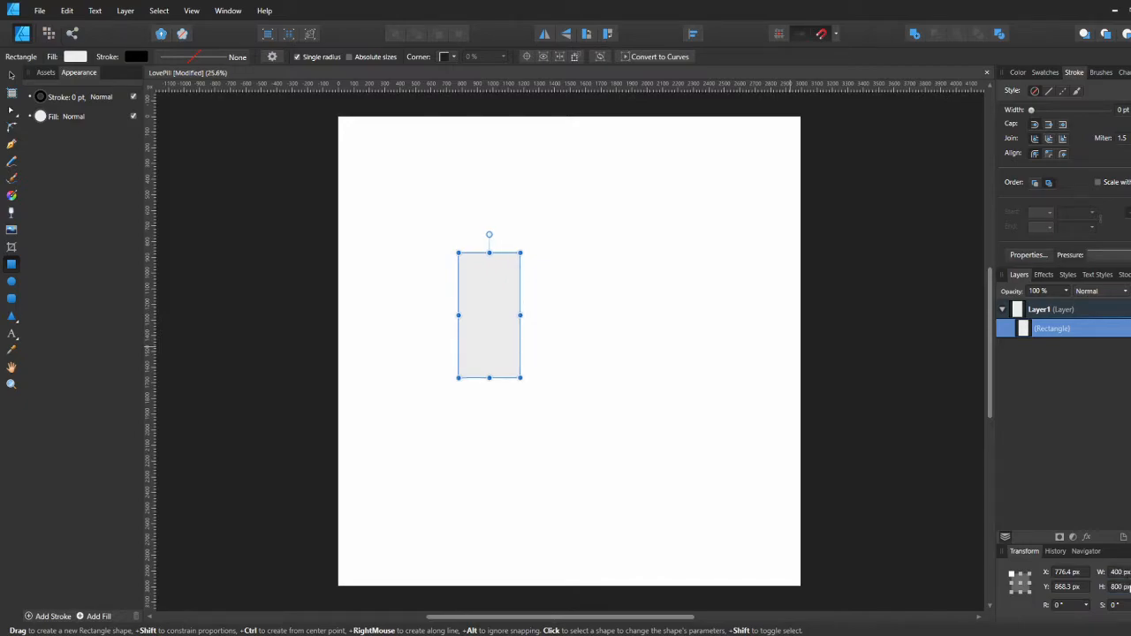
Draw a circle beside the rectangle's upper end and size it to 400 by 400 px
{"action": "left_click", "coordinate": [12, 281]}
{"action": "left_click_drag", "start_coordinate": [518, 217], "coordinate": [585, 285]}
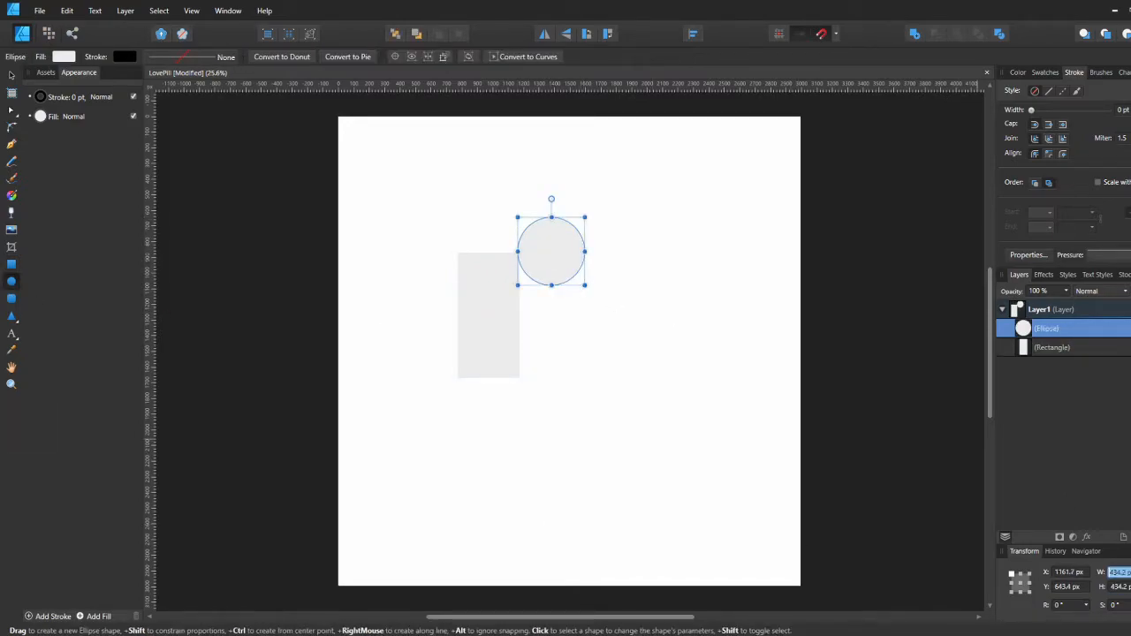
{"action": "type", "text": "400"}
{"action": "key", "text": "Return"}
{"action": "type", "text": "400"}
{"action": "key", "text": "Return"}
Centre the circle on the rectangle's upper edge and place a flipped duplicate of both shapes below to form a capsule
{"action": "key", "text": "v"}
{"action": "left_click_drag", "start_coordinate": [564, 265], "coordinate": [501, 246]}
{"action": "left_click", "coordinate": [539, 258]}
{"action": "left_click", "coordinate": [489, 328], "text": "shift"}
{"action": "key", "text": "ctrl+j"}
{"action": "left_click_drag", "start_coordinate": [489, 202], "coordinate": [446, 376]}
{"action": "left_click_drag", "start_coordinate": [487, 309], "coordinate": [474, 379]}
{"action": "left_click", "coordinate": [522, 351]}
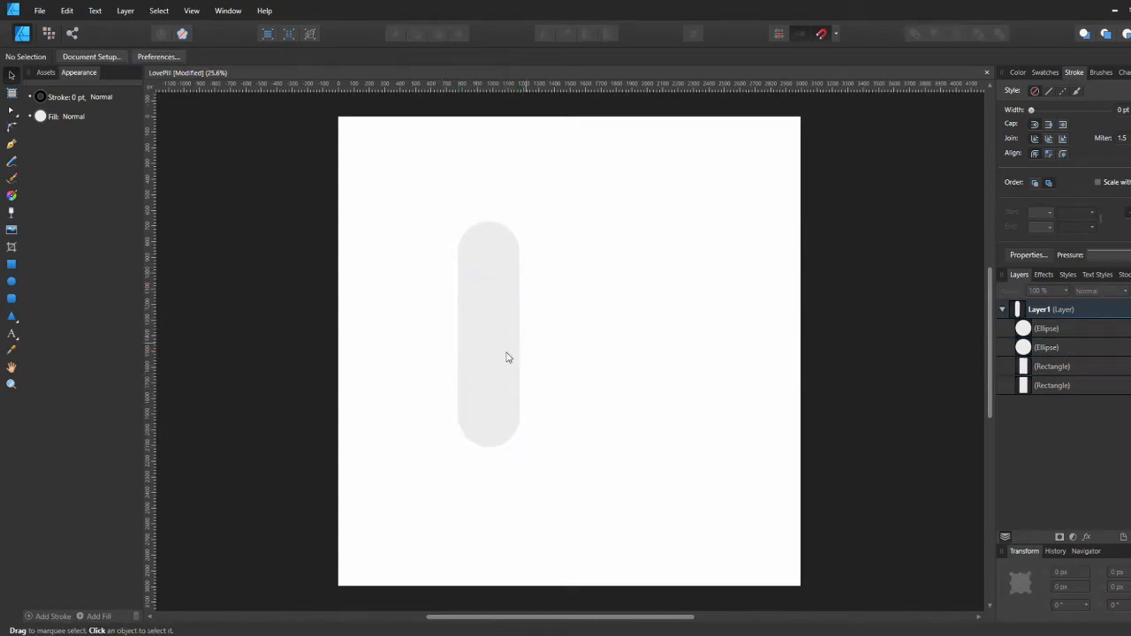
Raise the capsule's lower circle and shorten the duplicate rectangle to 600 px
{"action": "left_click", "coordinate": [500, 359]}
{"action": "left_click_drag", "start_coordinate": [491, 416], "coordinate": [496, 383]}
{"action": "mouse_move", "coordinate": [498, 399]}
{"action": "left_mouse_down"}
{"action": "mouse_move", "coordinate": [498, 381]}
{"action": "mouse_move", "coordinate": [495, 409]}
{"action": "mouse_move", "coordinate": [499, 398]}
{"action": "left_mouse_up"}
{"action": "left_click", "coordinate": [548, 377]}
{"action": "left_click", "coordinate": [532, 369]}
Shorten the duplicate rectangle further and fit the lower circle to it so the capsule is 1200 px long
{"action": "left_click", "coordinate": [503, 325]}
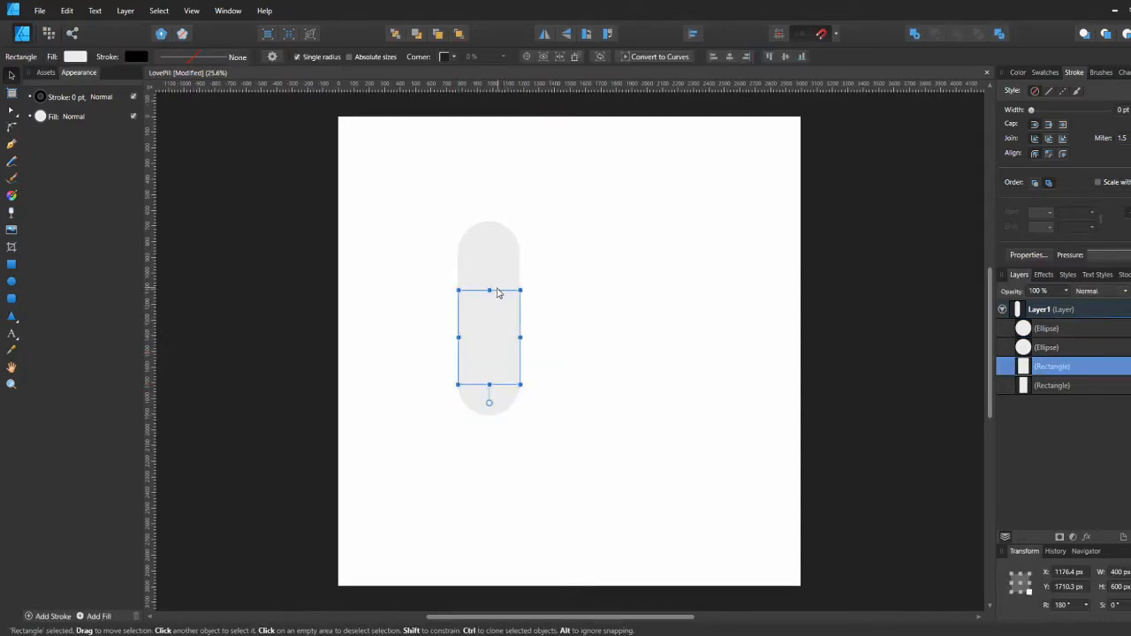
{"action": "left_click", "coordinate": [490, 378]}
{"action": "left_click", "coordinate": [498, 341]}
{"action": "left_click", "coordinate": [489, 386]}
{"action": "left_click", "coordinate": [495, 342]}
{"action": "mouse_move", "coordinate": [489, 383]}
{"action": "left_mouse_down"}
{"action": "mouse_move", "coordinate": [490, 370]}
{"action": "mouse_move", "coordinate": [501, 395]}
{"action": "left_mouse_up"}
{"action": "left_click", "coordinate": [561, 350]}
{"action": "left_click", "coordinate": [538, 366]}
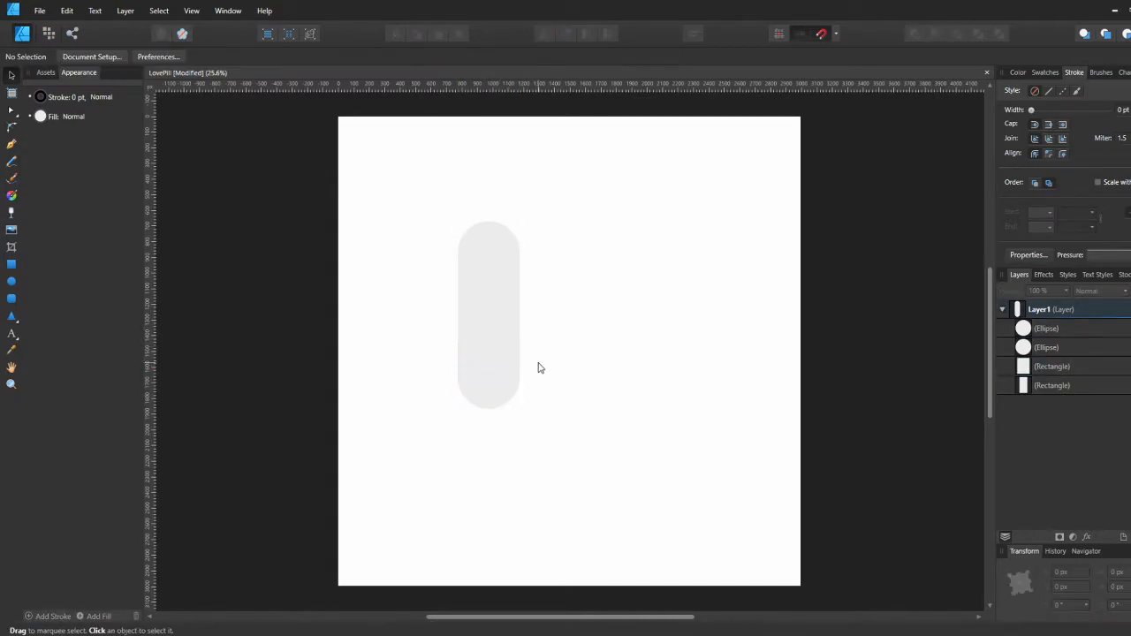
Select the capsule's circles and a rectangle and place a copy of them to the left of the original
{"action": "scroll", "coordinate": [513, 379], "scroll_direction": "up", "scroll_amount": 3}
{"action": "key", "text": "ctrl+0"}
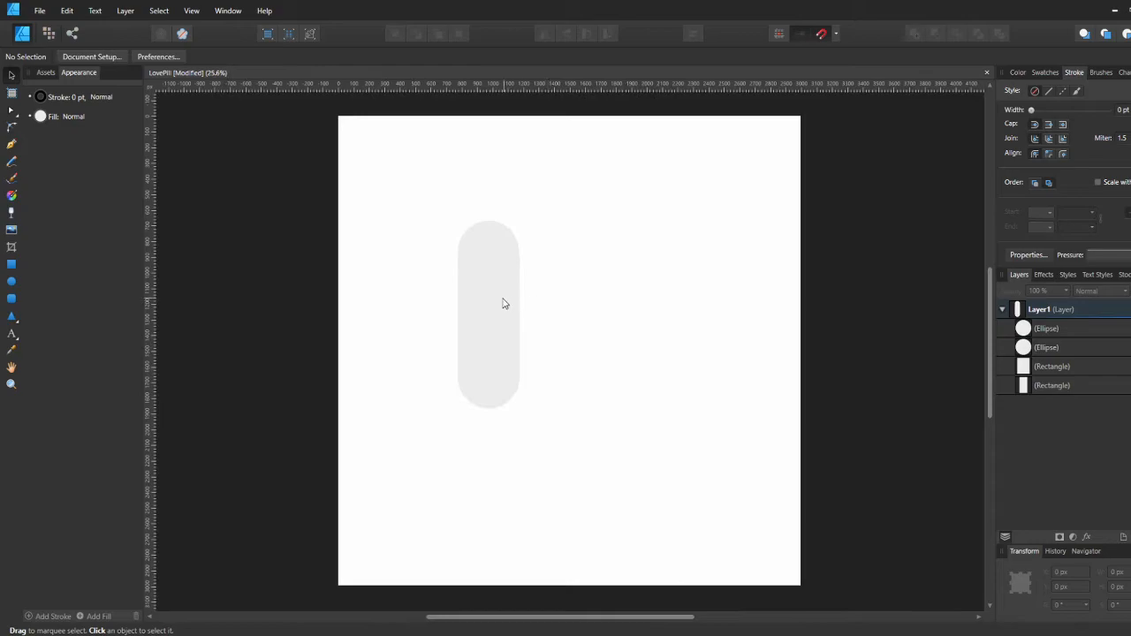
{"action": "left_click", "coordinate": [501, 305]}
{"action": "left_click", "coordinate": [493, 258], "text": "shift"}
{"action": "left_click", "coordinate": [487, 380], "text": "shift"}
{"action": "left_click_drag", "start_coordinate": [490, 330], "coordinate": [397, 329]}
{"action": "key", "text": "ctrl+z"}
{"action": "left_click", "coordinate": [481, 312], "text": "shift"}
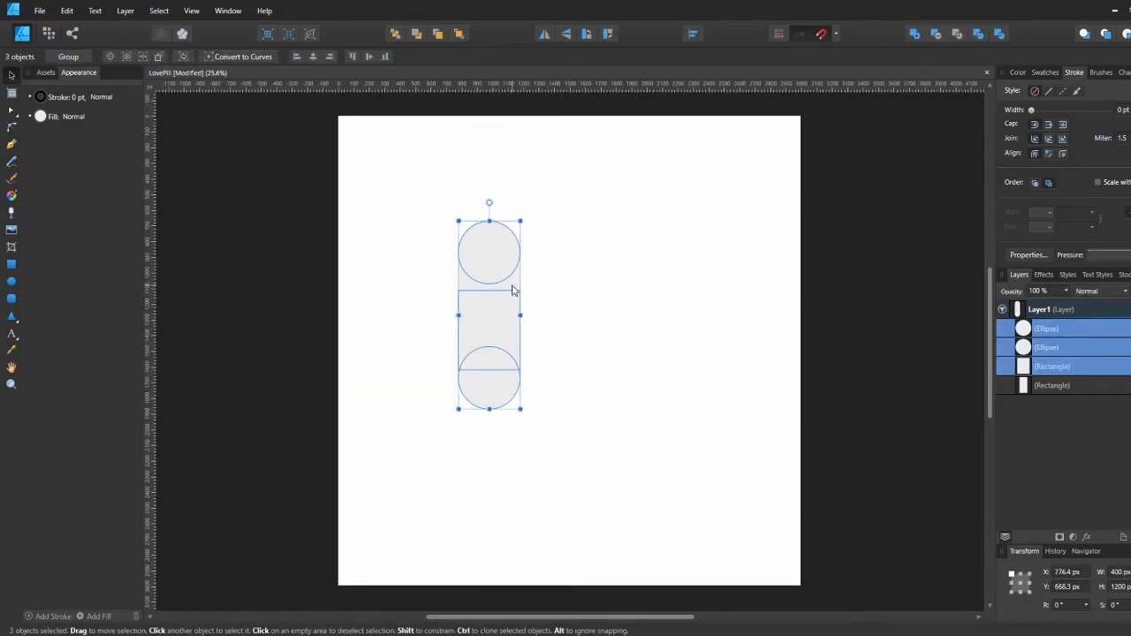
{"action": "left_click", "coordinate": [513, 285], "text": "shift"}
{"action": "left_click", "coordinate": [493, 316], "text": "shift"}
{"action": "left_click_drag", "start_coordinate": [491, 316], "coordinate": [393, 317]}
Merge the original capsule's four shapes into one curve and lay it horizontally at -90°, centred across the page width
{"action": "left_click", "coordinate": [513, 314]}
{"action": "left_click", "coordinate": [513, 281], "text": "shift"}
{"action": "left_click", "coordinate": [504, 237], "text": "shift"}
{"action": "left_click", "coordinate": [493, 394], "text": "shift"}
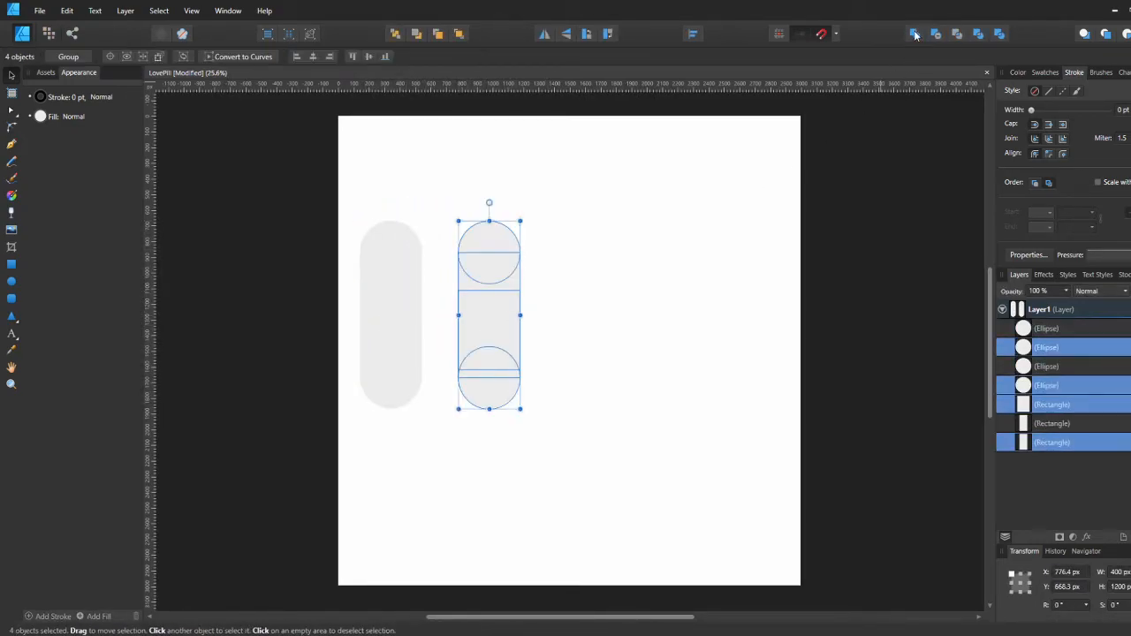
{"action": "left_click", "coordinate": [915, 33]}
{"action": "left_click_drag", "start_coordinate": [504, 310], "coordinate": [584, 298]}
{"action": "left_click_drag", "start_coordinate": [604, 204], "coordinate": [714, 349]}
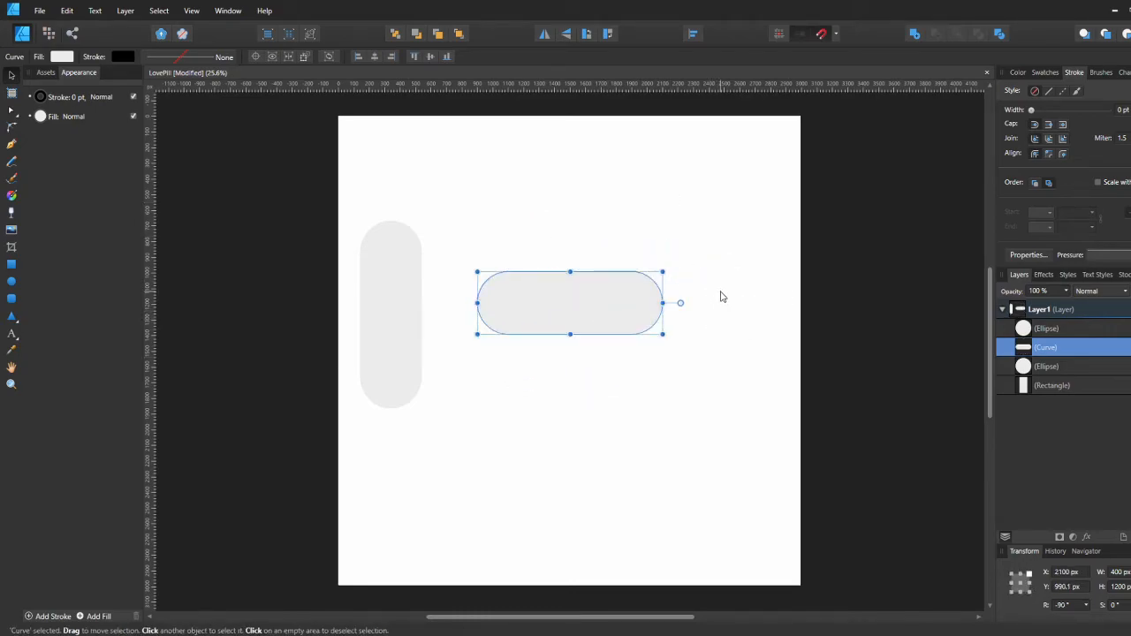
Draw a straight vertical line across the middle of the horizontal pill, from its upper edge to its lower edge
{"action": "key", "text": "a"}
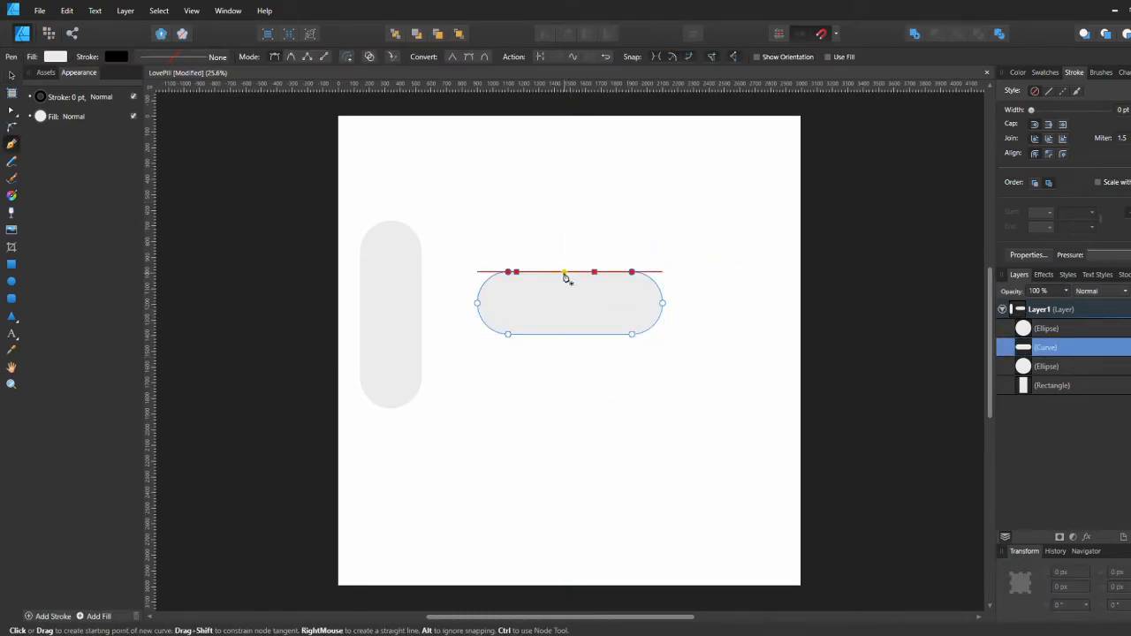
{"action": "left_click", "coordinate": [509, 271]}
{"action": "key", "text": "p"}
{"action": "left_click", "coordinate": [570, 272]}
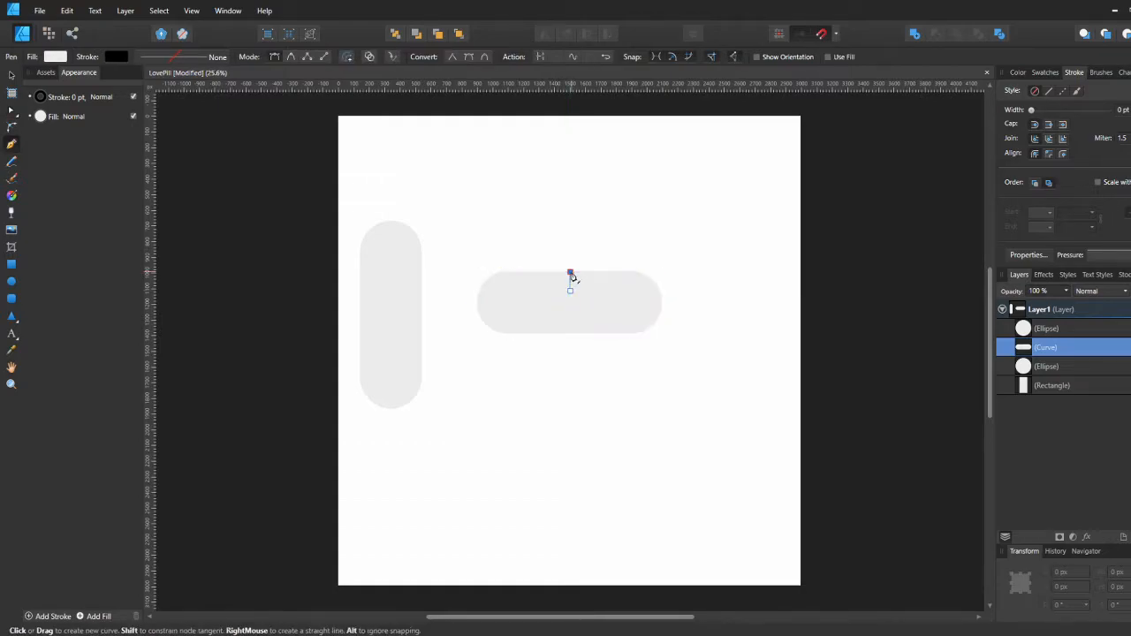
{"action": "left_click", "coordinate": [570, 290]}
{"action": "key", "text": "v"}
{"action": "key", "text": "a"}
{"action": "left_click_drag", "start_coordinate": [570, 291], "coordinate": [580, 334]}
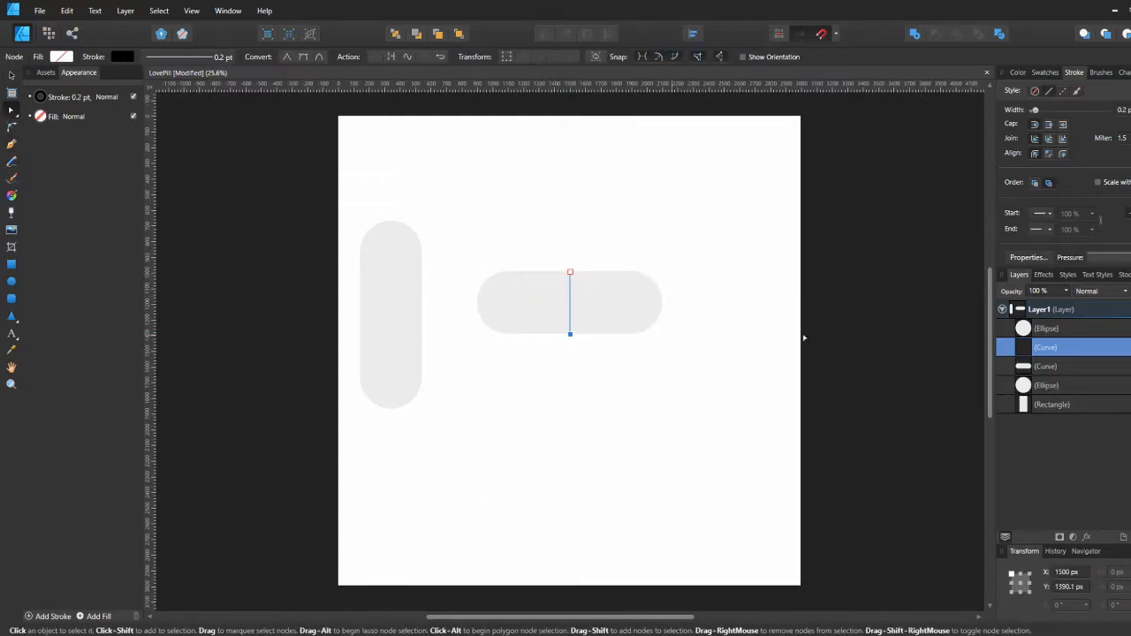
Place a copy of the horizontal pill at the page's upper-left corner and save the document
{"action": "key", "text": "v"}
{"action": "left_click", "coordinate": [941, 320]}
{"action": "left_click_drag", "start_coordinate": [629, 306], "coordinate": [469, 157]}
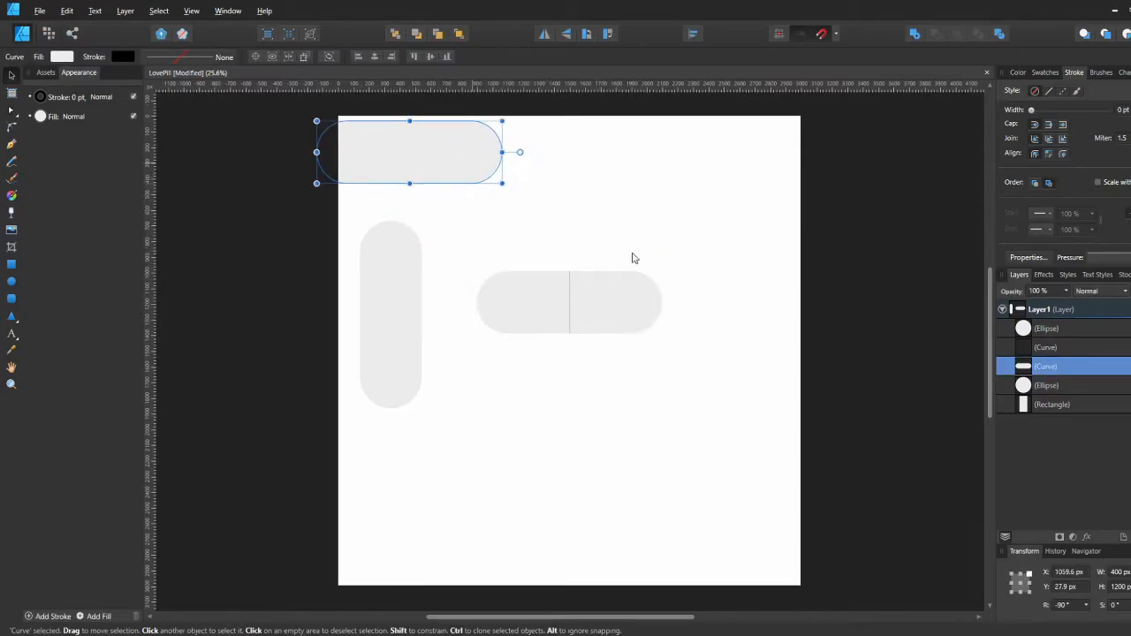
{"action": "key", "text": "ctrl+s"}
Duplicate the middle pill and turn the copy into an outline with no fill and an 8 pt stroke
{"action": "left_click", "coordinate": [646, 304]}
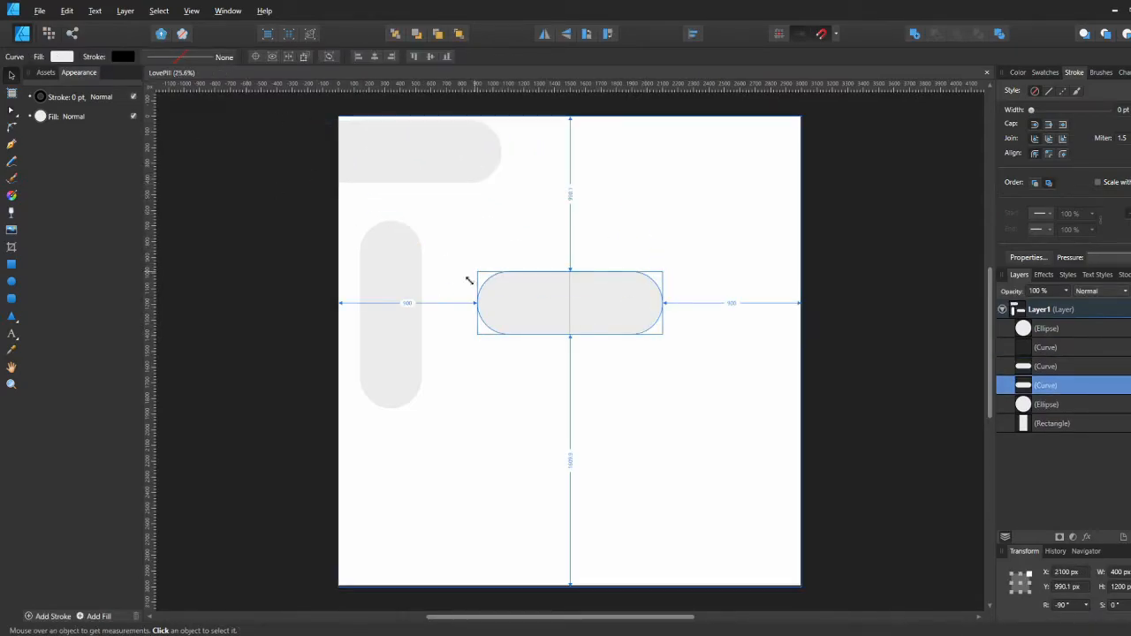
{"action": "key", "text": "ctrl+j"}
{"action": "left_click", "coordinate": [62, 56]}
{"action": "left_click", "coordinate": [186, 80]}
{"action": "left_click", "coordinate": [169, 57]}
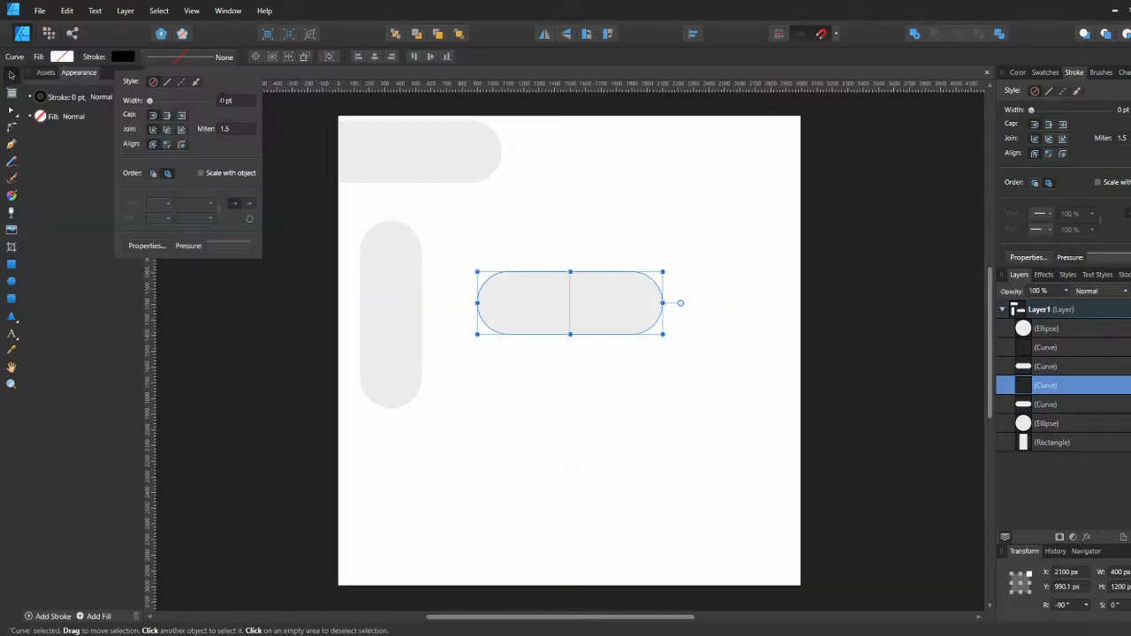
{"action": "left_click", "coordinate": [222, 101]}
{"action": "type", "text": "8"}
{"action": "key", "text": "Return"}
Reorder the dividing line beneath the outline and set its stroke width to 6 pt
{"action": "left_click", "coordinate": [1056, 345]}
{"action": "left_click_drag", "start_coordinate": [1056, 344], "coordinate": [1045, 397]}
{"action": "left_click", "coordinate": [183, 59]}
{"action": "left_click", "coordinate": [247, 99]}
{"action": "type", "text": "6"}
{"action": "key", "text": "Return"}
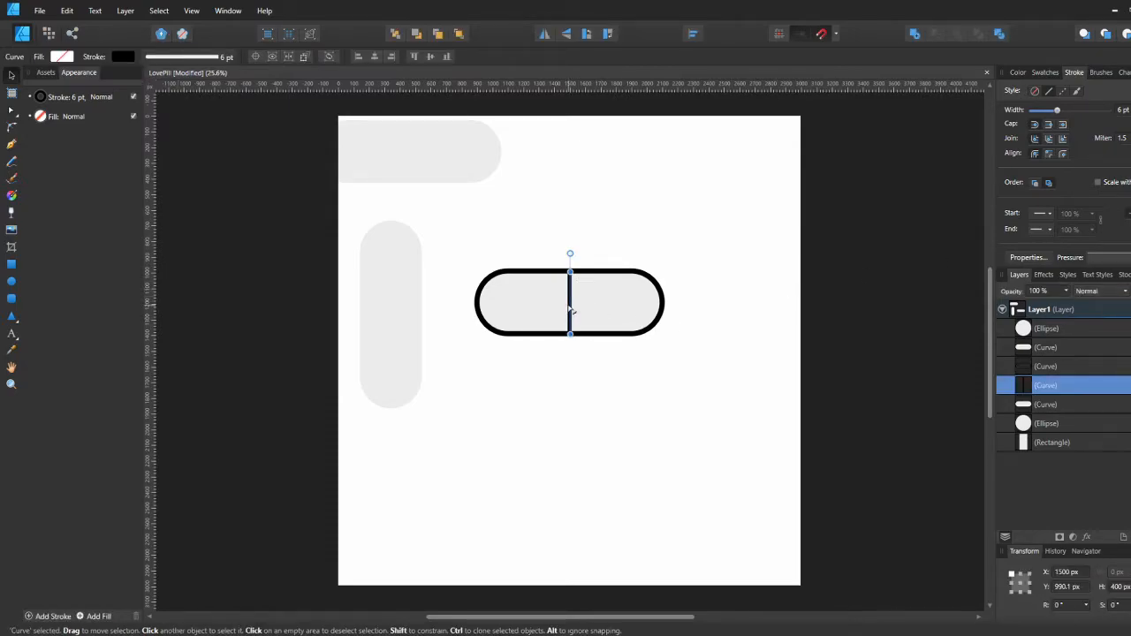
Bend the pill's dividing line into a gentle arc bulging to the right
{"action": "key", "text": "a"}
{"action": "left_click_drag", "start_coordinate": [571, 308], "coordinate": [581, 305]}
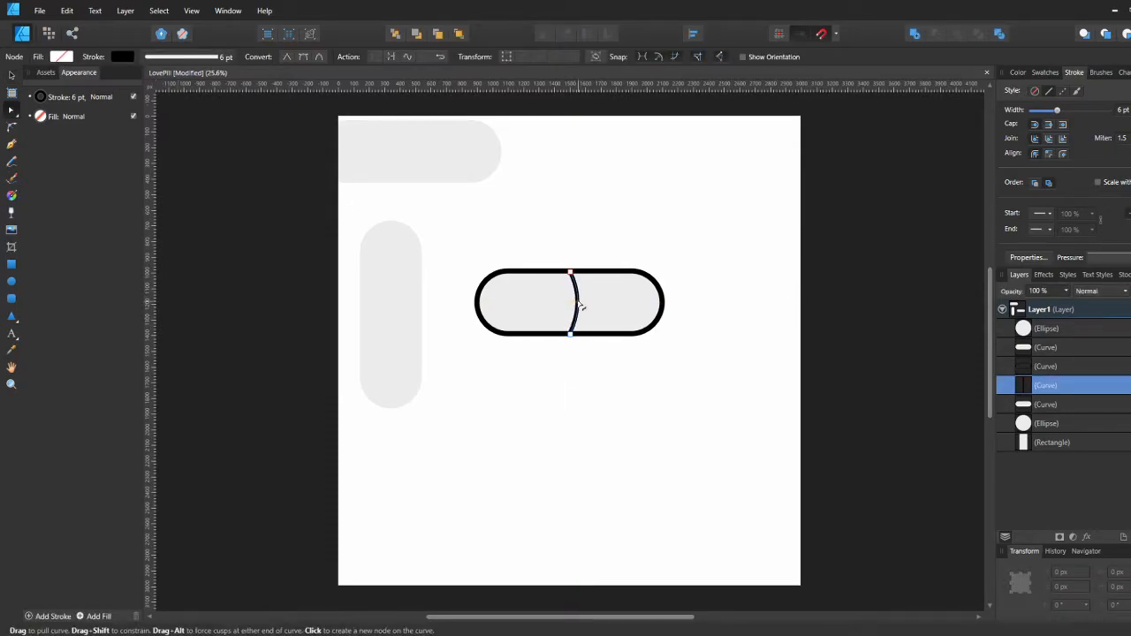
{"action": "left_click", "coordinate": [598, 245]}
{"action": "key", "text": "v"}
Fill the base pill shape with pink using CMYK values C 0, M 88, Y 6, K 0
{"action": "left_click", "coordinate": [519, 298]}
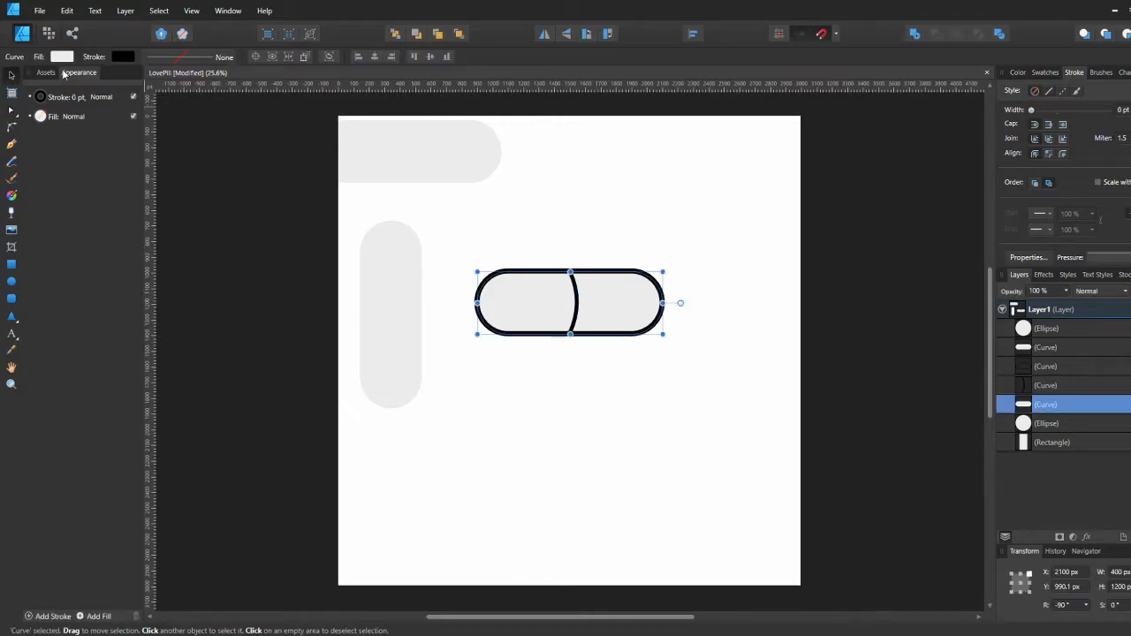
{"action": "left_click", "coordinate": [62, 57]}
{"action": "left_click", "coordinate": [48, 98]}
{"action": "left_click", "coordinate": [74, 147]}
{"action": "left_click_drag", "start_coordinate": [103, 132], "coordinate": [169, 135]}
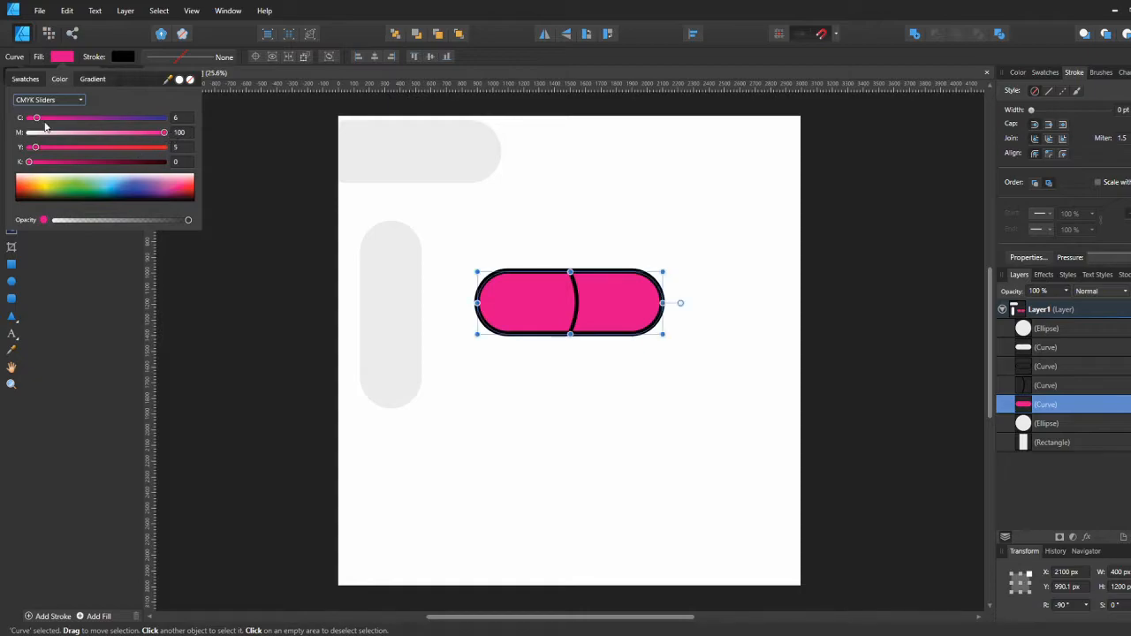
{"action": "left_click", "coordinate": [192, 181]}
{"action": "left_click_drag", "start_coordinate": [193, 177], "coordinate": [194, 181]}
{"action": "left_click", "coordinate": [136, 134]}
{"action": "left_click", "coordinate": [37, 148]}
{"action": "mouse_move", "coordinate": [137, 133]}
{"action": "left_mouse_down"}
{"action": "mouse_move", "coordinate": [165, 132]}
{"action": "mouse_move", "coordinate": [147, 132]}
{"action": "left_mouse_up"}
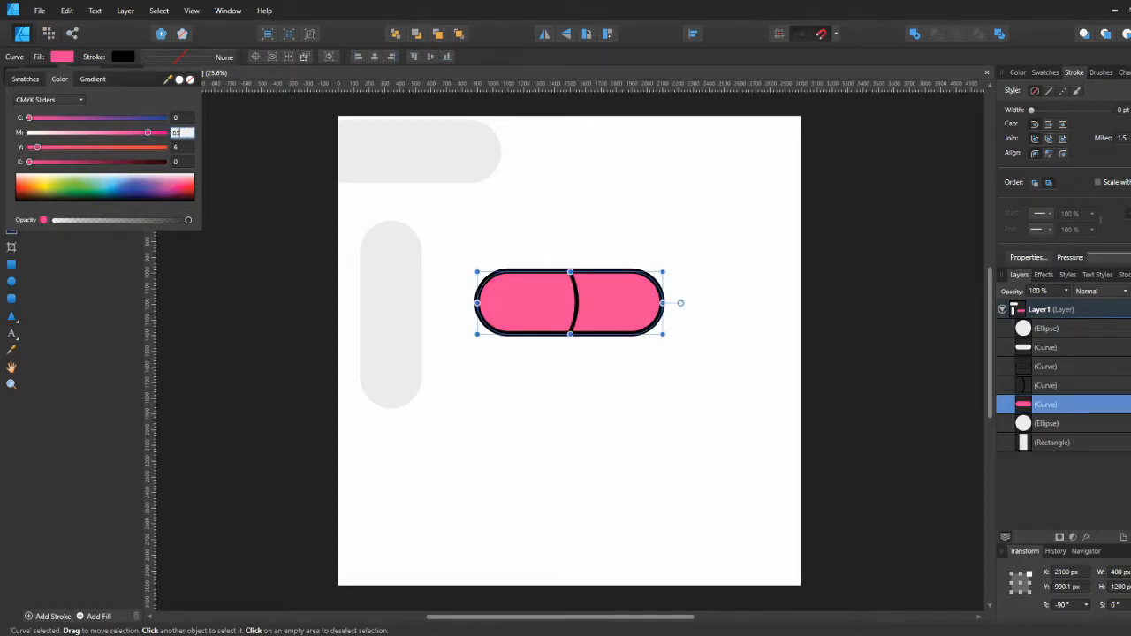
{"action": "left_click", "coordinate": [548, 186]}
{"action": "left_click", "coordinate": [597, 291]}
{"action": "left_click", "coordinate": [566, 483]}
{"action": "left_click", "coordinate": [617, 309]}
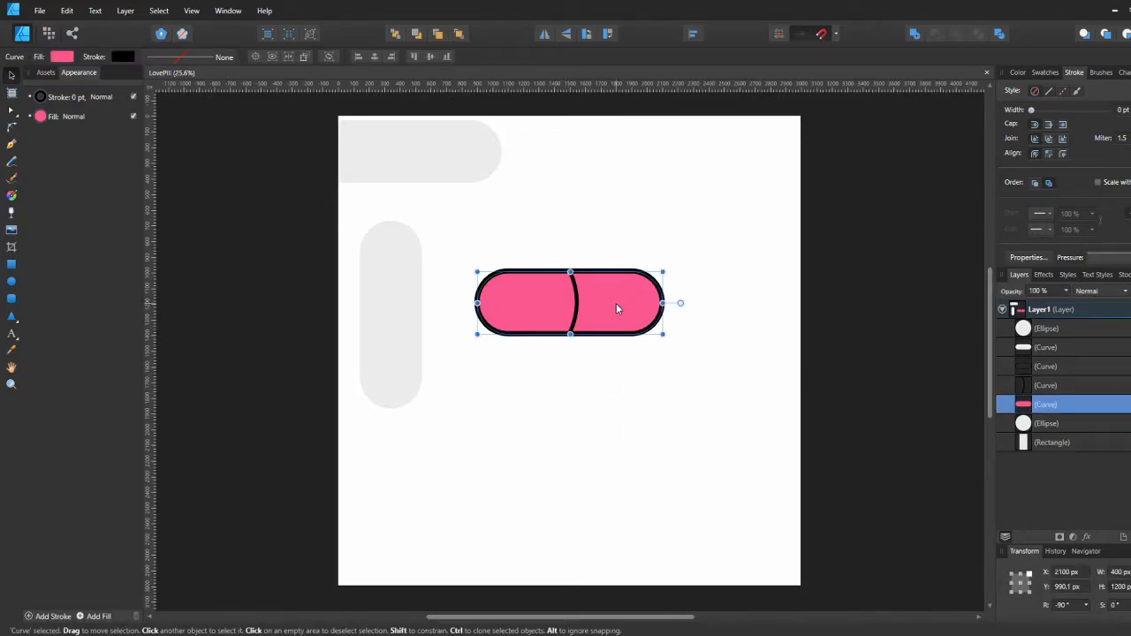
{"action": "left_click_drag", "start_coordinate": [622, 310], "coordinate": [704, 309]}
{"action": "key", "text": "ctrl+z"}
Draw a rectangle covering the pill's left half up to the dividing arc and try subtracting it from the pill
{"action": "key", "text": "m"}
{"action": "left_click_drag", "start_coordinate": [475, 232], "coordinate": [578, 382]}
{"action": "key", "text": "v"}
{"action": "left_click", "coordinate": [616, 306], "text": "shift"}
{"action": "left_click", "coordinate": [935, 37]}
{"action": "key", "text": "ctrl+z"}
Duplicate the pink pill and subtract the rectangle from the copy to leave only the right half
{"action": "left_click", "coordinate": [611, 315]}
{"action": "key", "text": "ctrl+j"}
{"action": "left_click", "coordinate": [541, 287], "text": "shift"}
{"action": "left_click", "coordinate": [937, 37]}
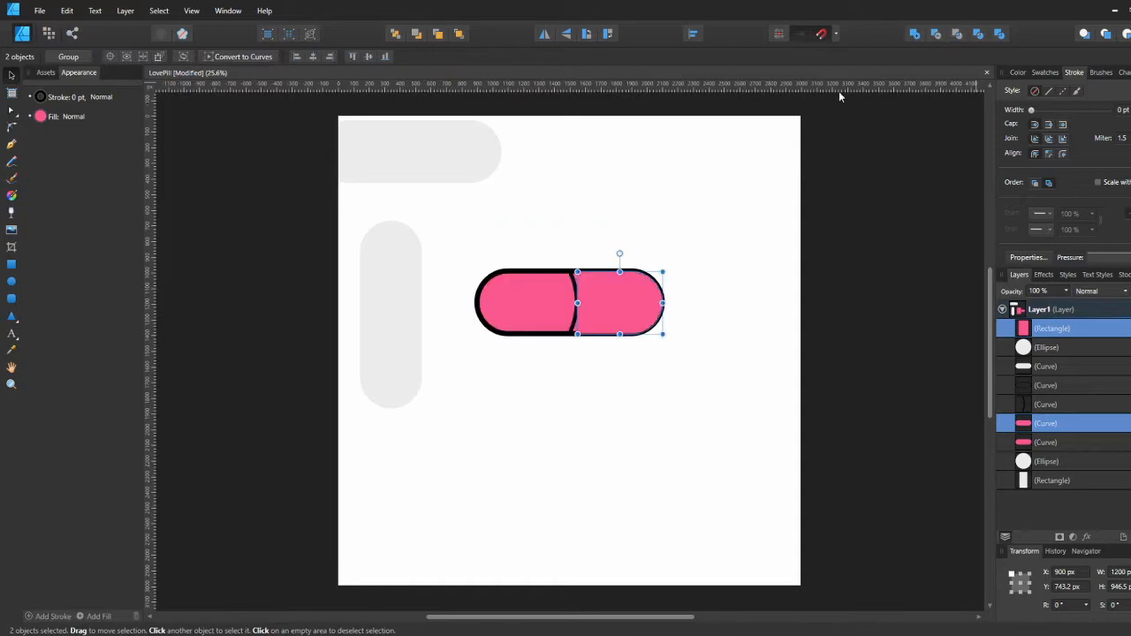
{"action": "left_click", "coordinate": [63, 55]}
{"action": "left_click", "coordinate": [82, 99]}
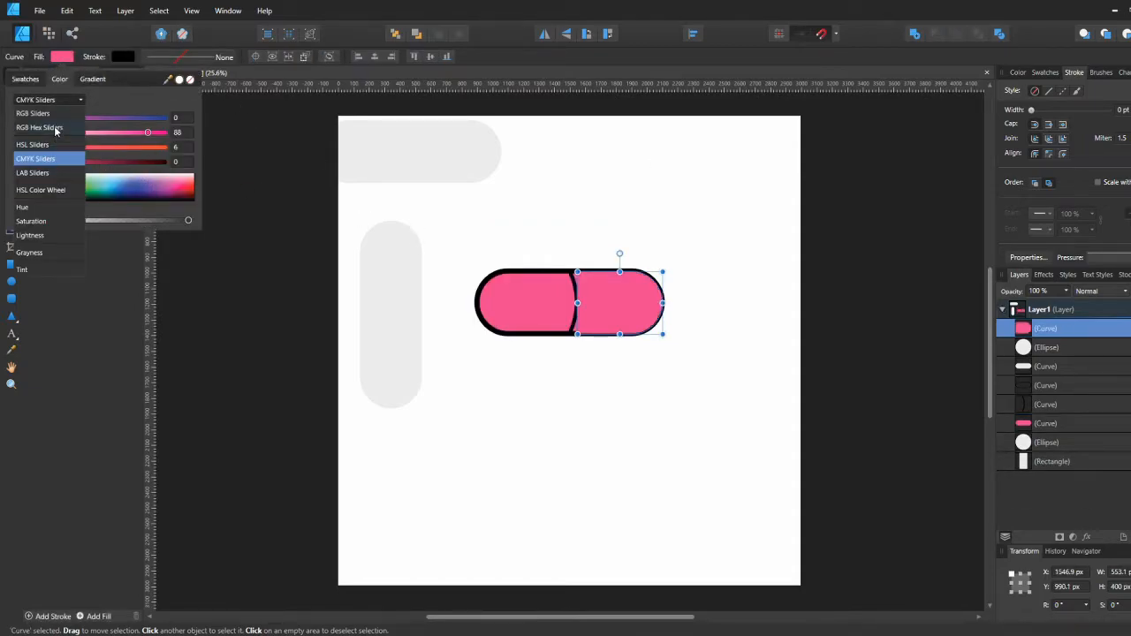
{"action": "left_click", "coordinate": [88, 131]}
{"action": "key", "text": "Escape"}
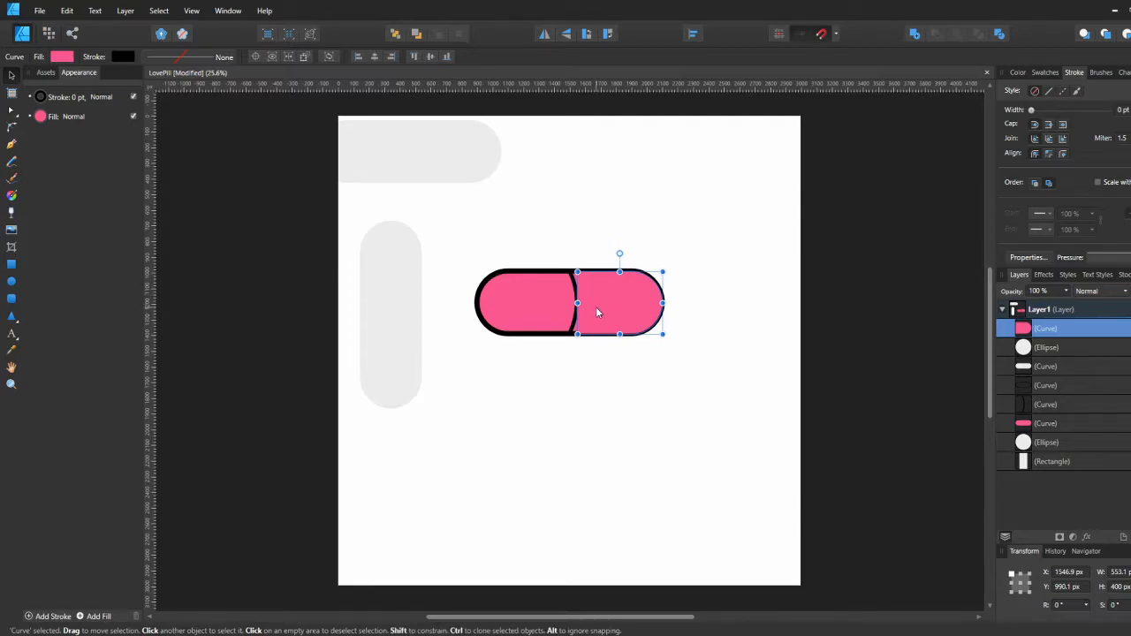
Change the fill of the pill's right half to blue-violet using the CMYK colour values
{"action": "left_click", "coordinate": [62, 56]}
{"action": "left_click_drag", "start_coordinate": [101, 125], "coordinate": [165, 135]}
{"action": "left_click", "coordinate": [48, 99]}
{"action": "left_click", "coordinate": [59, 135]}
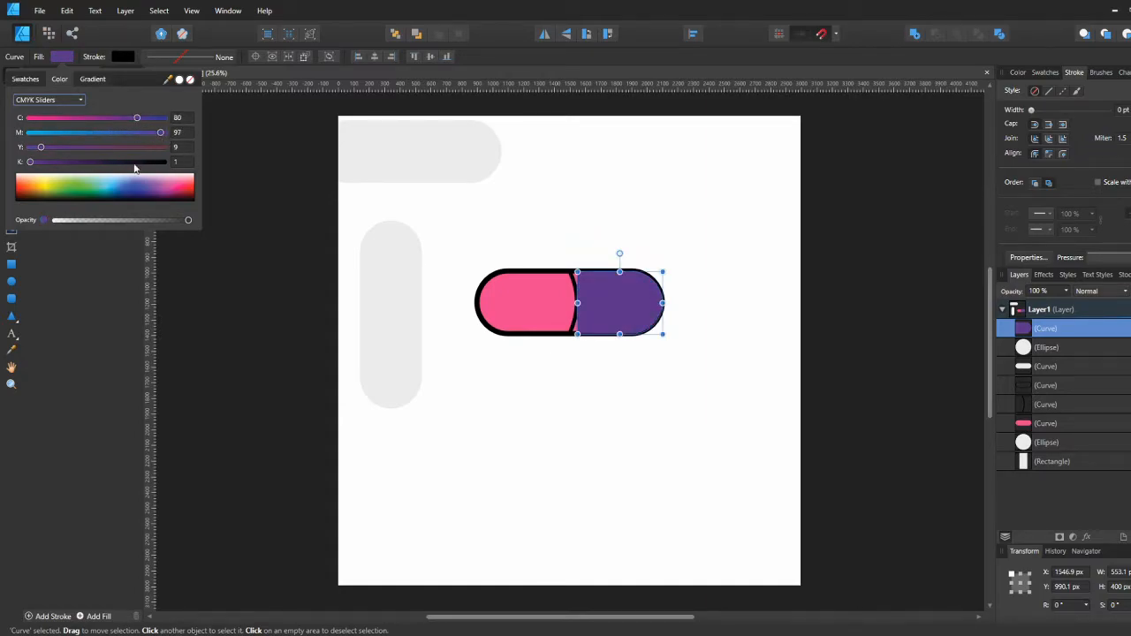
{"action": "left_click_drag", "start_coordinate": [137, 190], "coordinate": [121, 214]}
{"action": "mouse_move", "coordinate": [85, 119]}
{"action": "left_mouse_down"}
{"action": "mouse_move", "coordinate": [63, 118]}
{"action": "mouse_move", "coordinate": [82, 127]}
{"action": "left_mouse_up"}
{"action": "left_click", "coordinate": [115, 118]}
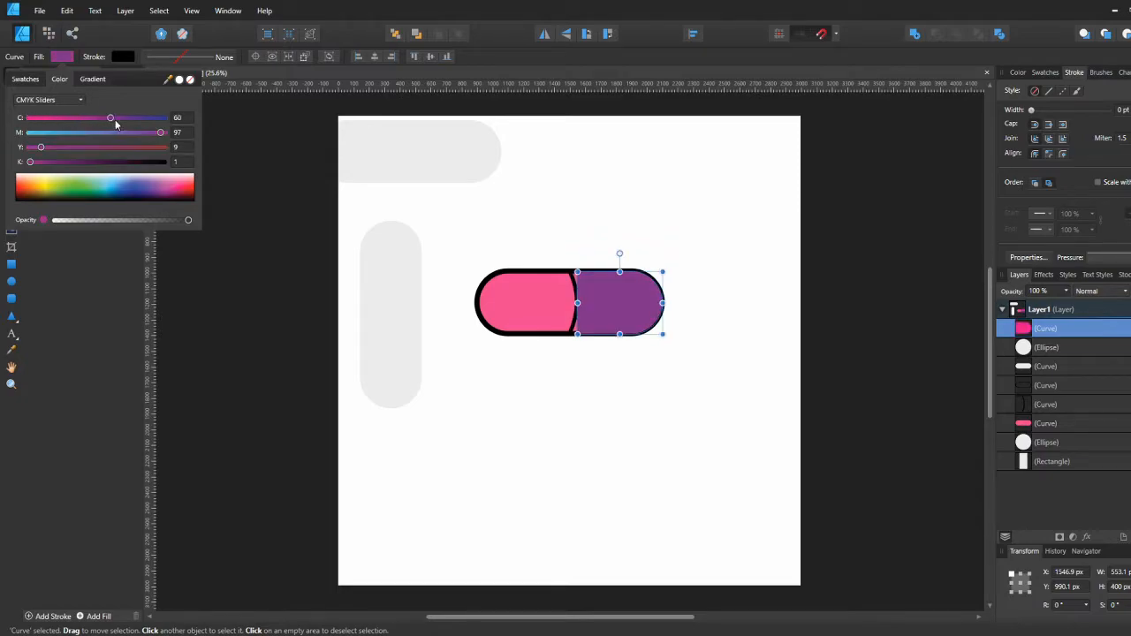
{"action": "left_click", "coordinate": [126, 133]}
{"action": "left_click", "coordinate": [130, 119]}
{"action": "left_click", "coordinate": [619, 225]}
Reshape the blue half's left edge by moving its corner nodes left and curving the edge along the dividing arc
{"action": "left_click", "coordinate": [638, 281]}
{"action": "key", "text": "a"}
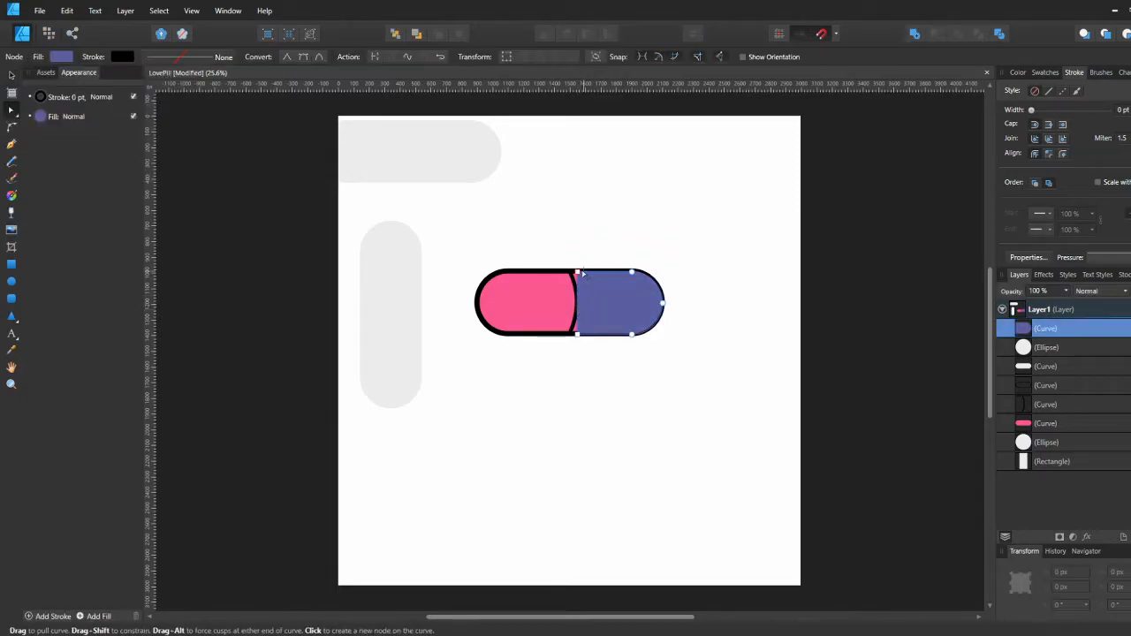
{"action": "scroll", "coordinate": [577, 272], "scroll_direction": "up", "scroll_amount": 2}
{"action": "left_click_drag", "start_coordinate": [577, 272], "coordinate": [566, 272]}
{"action": "left_click_drag", "start_coordinate": [576, 369], "coordinate": [565, 369]}
{"action": "left_click_drag", "start_coordinate": [567, 323], "coordinate": [577, 324]}
{"action": "left_click", "coordinate": [575, 321]}
Move the blue half beneath the outline and dividing arc in the layer order, and save the document
{"action": "double_click", "coordinate": [1024, 332]}
{"action": "left_click_drag", "start_coordinate": [1024, 332], "coordinate": [1026, 414]}
{"action": "scroll", "coordinate": [737, 386], "scroll_direction": "down", "scroll_amount": 3}
{"action": "left_click", "coordinate": [631, 227]}
{"action": "key", "text": "ctrl+0"}
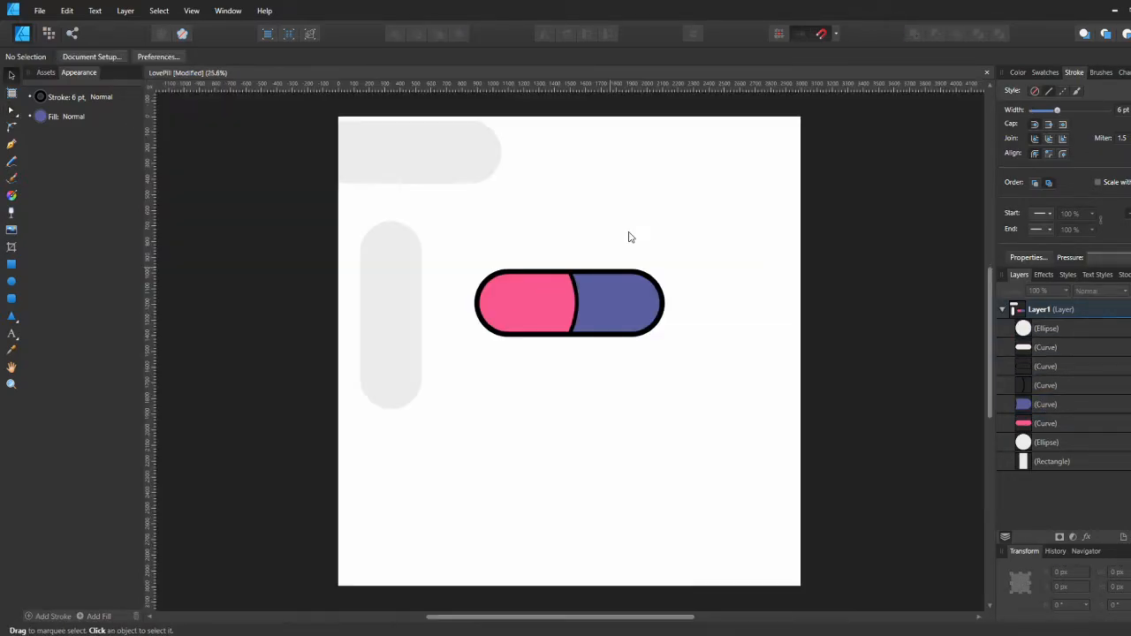
{"action": "left_click_drag", "start_coordinate": [623, 355], "coordinate": [651, 376]}
{"action": "key", "text": "ctrl+0"}
{"action": "key", "text": "ctrl+s"}
Draw a heart about 257 by 192 px and position it in the middle of the pill's pink half
{"action": "key", "text": "a"}
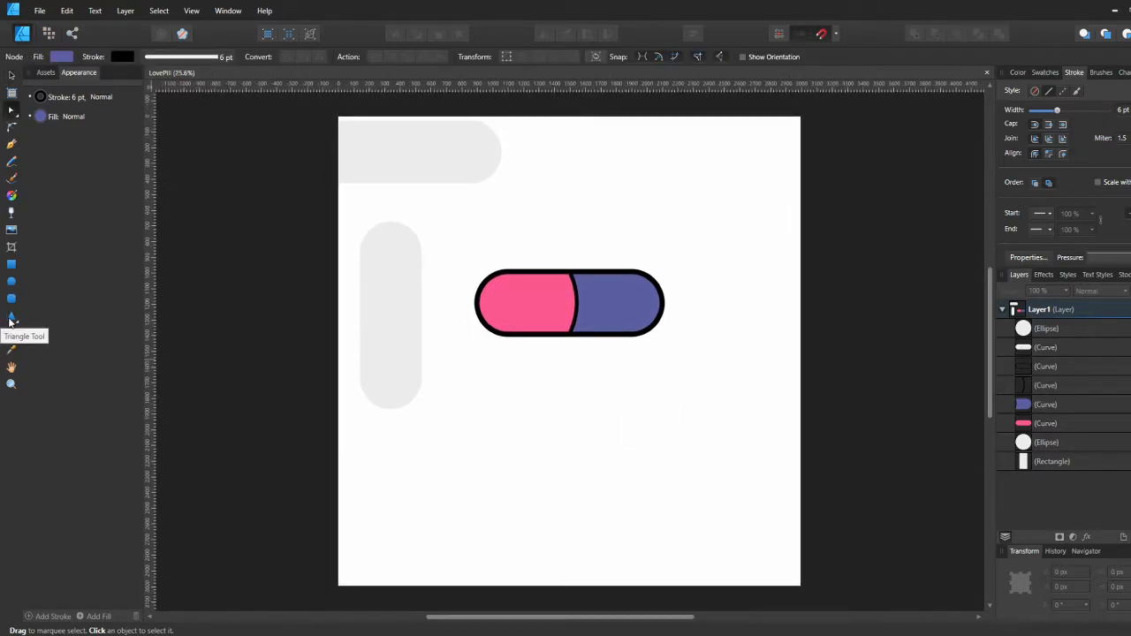
{"action": "left_click", "coordinate": [12, 315]}
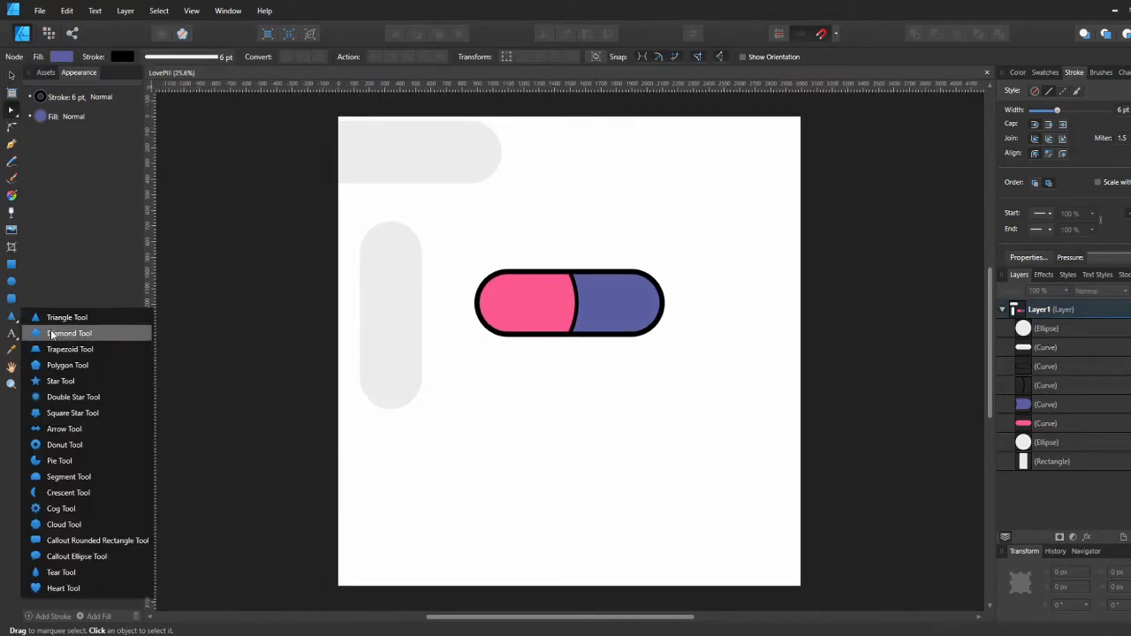
{"action": "left_click", "coordinate": [53, 573]}
{"action": "left_click_drag", "start_coordinate": [493, 344], "coordinate": [552, 330]}
{"action": "key", "text": "v"}
{"action": "mouse_move", "coordinate": [578, 283]}
{"action": "left_mouse_down"}
{"action": "mouse_move", "coordinate": [530, 307]}
{"action": "mouse_move", "coordinate": [545, 287]}
{"action": "mouse_move", "coordinate": [533, 306]}
{"action": "left_mouse_up"}
{"action": "left_click", "coordinate": [554, 286], "text": "shift"}
{"action": "left_click", "coordinate": [554, 286], "text": "shift"}
Remove the heart's stroke and set its blend mode to Luminosity
{"action": "left_click", "coordinate": [121, 58]}
{"action": "left_click", "coordinate": [209, 80]}
{"action": "left_click", "coordinate": [1108, 290]}
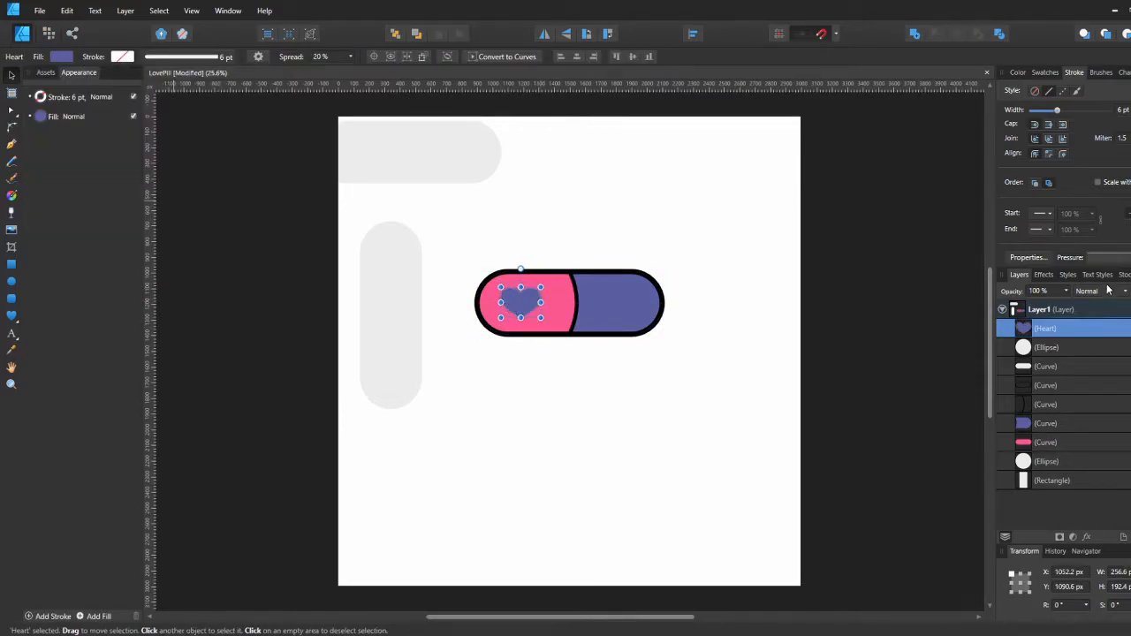
{"action": "scroll", "coordinate": [1096, 398], "scroll_direction": "down", "scroll_amount": 5}
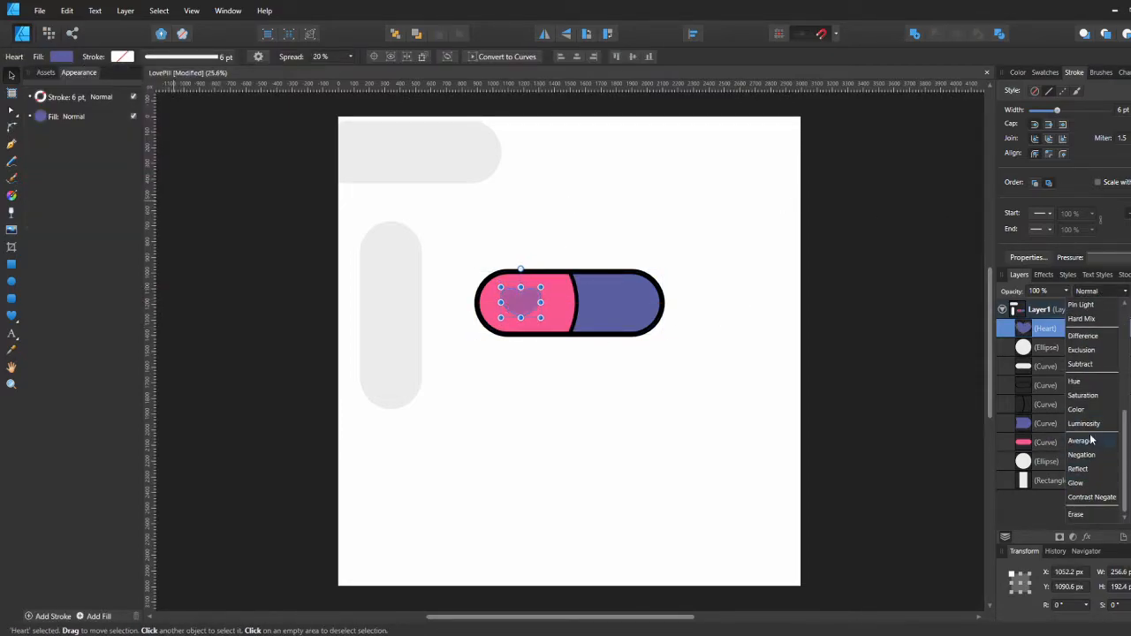
{"action": "left_click", "coordinate": [1085, 426]}
Change the heart's fill to a deep pink with CMYK values 0, 96, 9, 1
{"action": "left_click", "coordinate": [438, 300]}
{"action": "left_click", "coordinate": [1036, 334]}
{"action": "left_click", "coordinate": [63, 57]}
{"action": "left_click_drag", "start_coordinate": [128, 119], "coordinate": [68, 134]}
{"action": "left_click", "coordinate": [179, 135]}
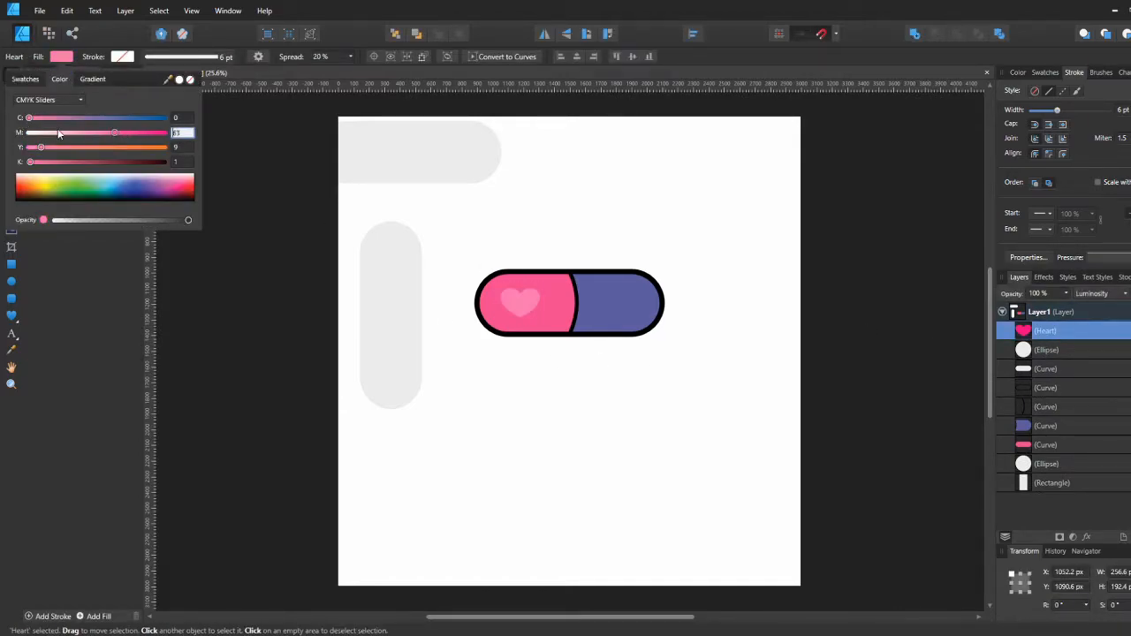
{"action": "left_click", "coordinate": [41, 116]}
{"action": "left_click_drag", "start_coordinate": [120, 193], "coordinate": [159, 192]}
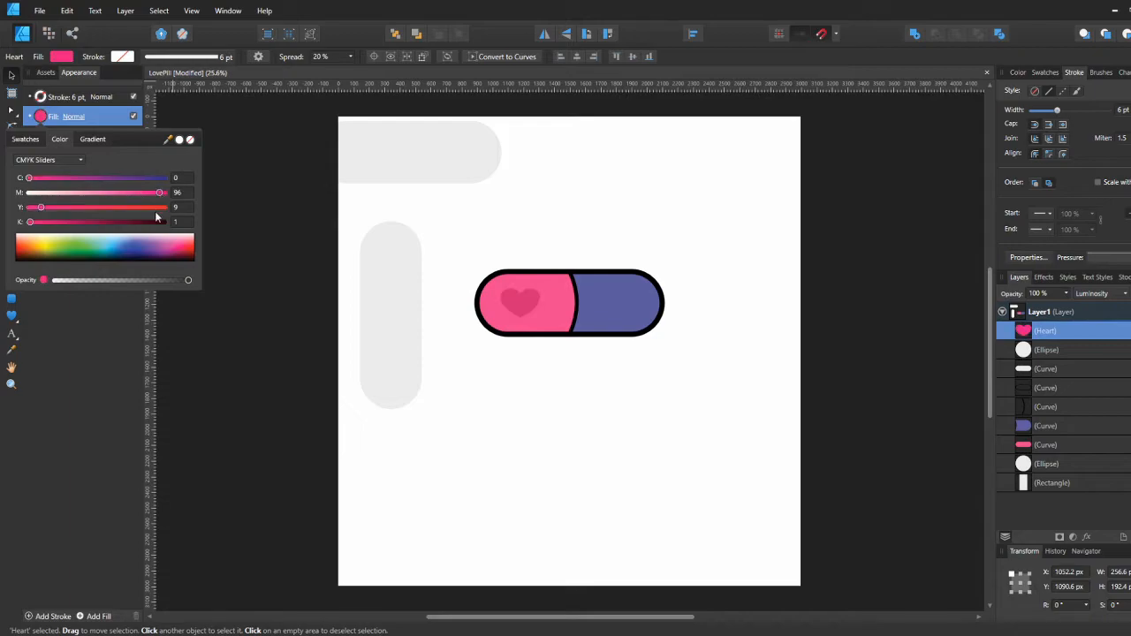
Try other fill colours on the heart, including one sampled from the pill's pink half
{"action": "left_click_drag", "start_coordinate": [150, 248], "coordinate": [78, 245]}
{"action": "left_click_drag", "start_coordinate": [167, 139], "coordinate": [557, 304]}
{"action": "left_click", "coordinate": [180, 139]}
{"action": "left_click", "coordinate": [158, 222]}
Move the heart beneath the blue half in the layer order and set its fill to CMYK 0, 100, 7, 0
{"action": "left_click_drag", "start_coordinate": [1027, 332], "coordinate": [1027, 442]}
{"action": "left_click", "coordinate": [69, 57]}
{"action": "left_click_drag", "start_coordinate": [106, 162], "coordinate": [36, 168]}
{"action": "left_click_drag", "start_coordinate": [148, 133], "coordinate": [166, 135]}
{"action": "left_click_drag", "start_coordinate": [50, 163], "coordinate": [29, 164]}
{"action": "left_click", "coordinate": [494, 209]}
{"action": "left_click", "coordinate": [527, 293]}
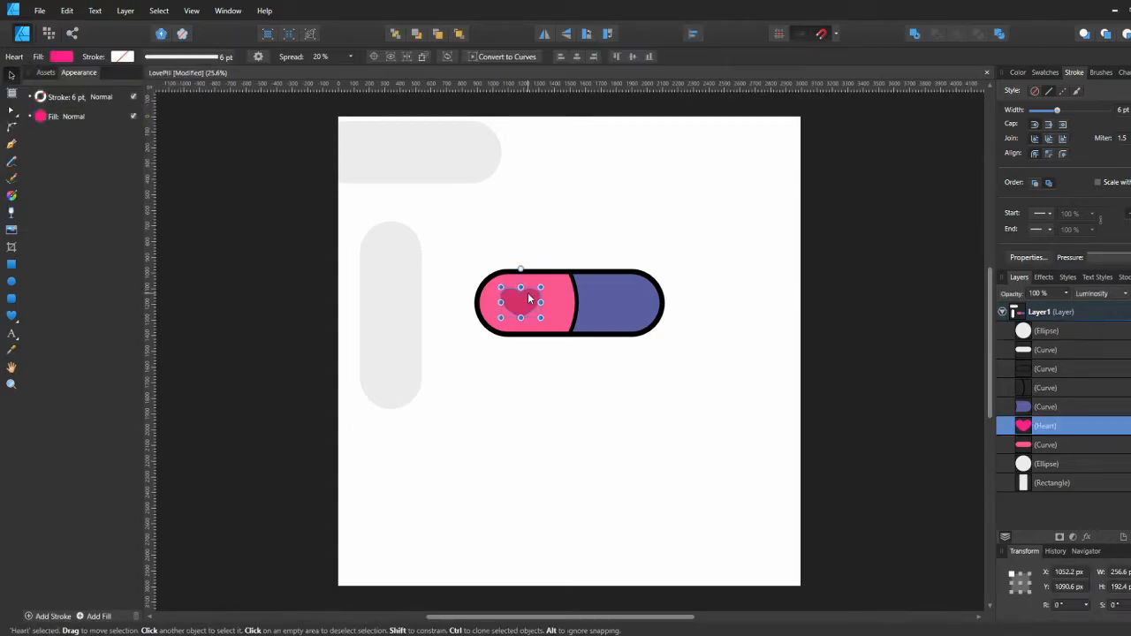
{"action": "left_click", "coordinate": [565, 233]}
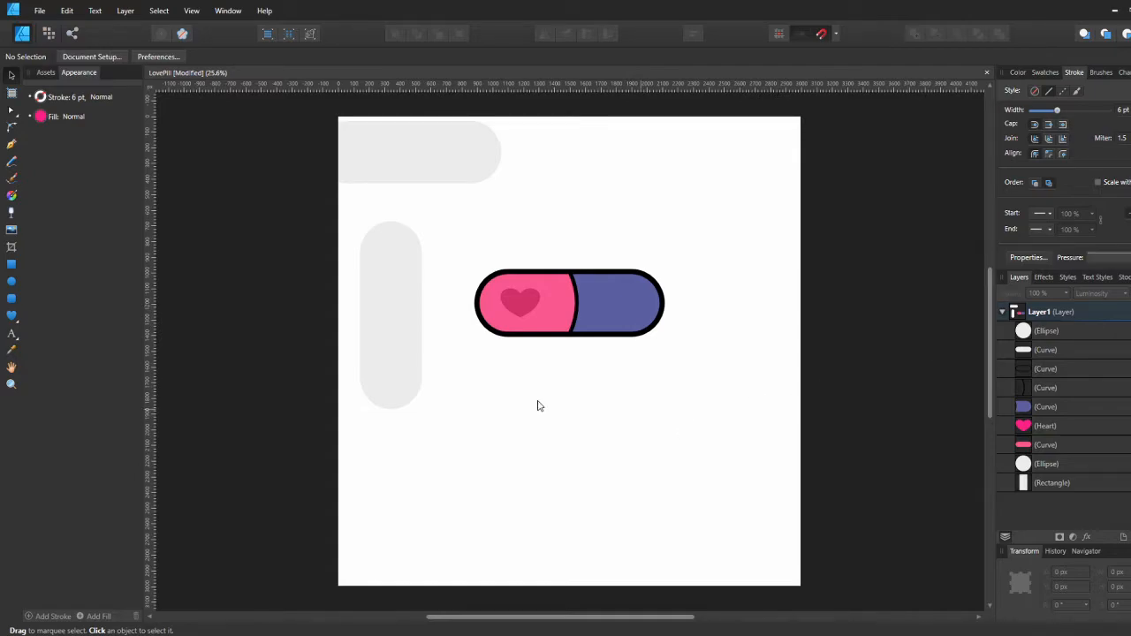
Draw several overlapping ellipses in a cluster just below the pill as the basis of a cloud
{"action": "left_click", "coordinate": [11, 281]}
{"action": "mouse_move", "coordinate": [563, 383]}
{"action": "left_mouse_down"}
{"action": "mouse_move", "coordinate": [587, 405]}
{"action": "mouse_move", "coordinate": [588, 377]}
{"action": "left_mouse_up"}
{"action": "key", "text": "v"}
{"action": "mouse_move", "coordinate": [583, 397]}
{"action": "left_mouse_down"}
{"action": "mouse_move", "coordinate": [569, 376]}
{"action": "mouse_move", "coordinate": [597, 377]}
{"action": "left_mouse_up"}
{"action": "left_click", "coordinate": [608, 385]}
{"action": "left_click", "coordinate": [584, 394]}
{"action": "left_click", "coordinate": [577, 366]}
{"action": "left_click", "coordinate": [560, 387]}
Select all the overlapping ellipses and merge them into a single shape
{"action": "key", "text": "a"}
{"action": "left_click", "coordinate": [579, 399], "text": "shift"}
{"action": "left_click", "coordinate": [579, 399], "text": "shift"}
{"action": "left_click", "coordinate": [584, 380]}
{"action": "left_click", "coordinate": [1034, 400], "text": "shift"}
{"action": "left_click", "coordinate": [916, 36]}
Draw a rectangle over the merged shape's lower half and subtract it to leave a flat-bottomed cloud
{"action": "key", "text": "p"}
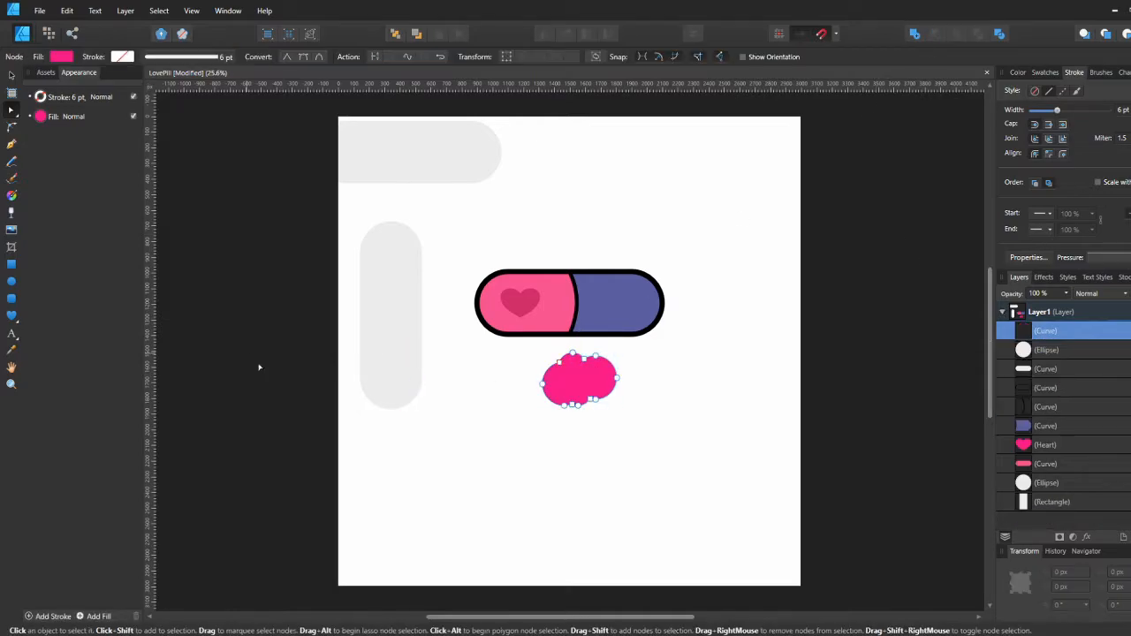
{"action": "left_click", "coordinate": [11, 266]}
{"action": "left_click_drag", "start_coordinate": [532, 378], "coordinate": [631, 409]}
{"action": "key", "text": "v"}
{"action": "left_click", "coordinate": [579, 364], "text": "shift"}
{"action": "left_click", "coordinate": [936, 34]}
{"action": "left_click", "coordinate": [11, 264]}
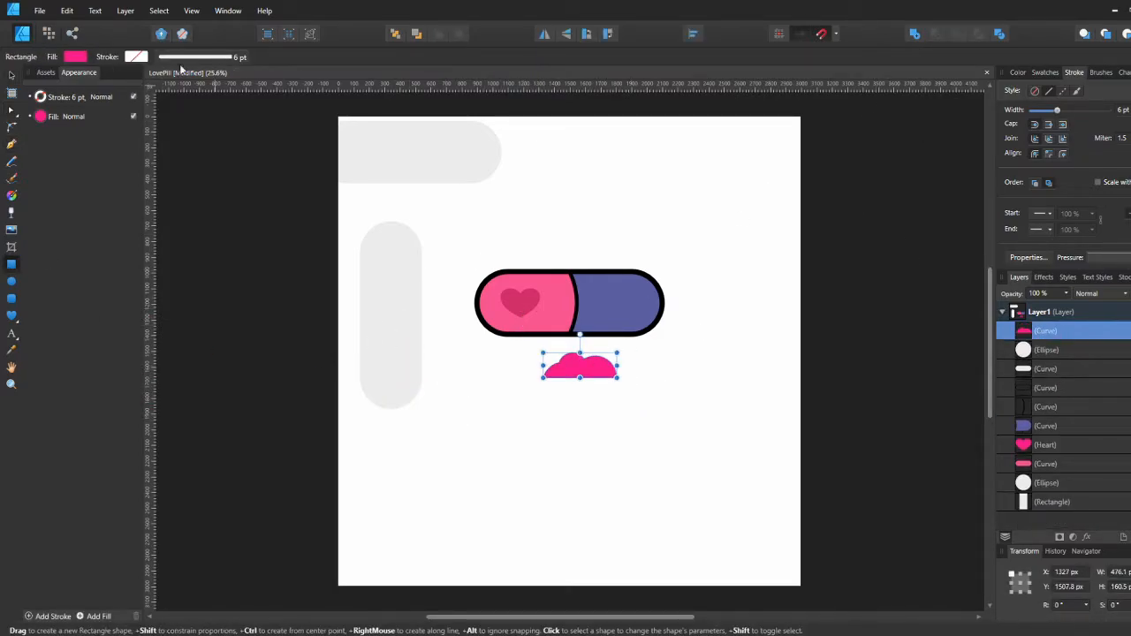
Mirror the cloud horizontally, scale it to about 351 by 118 px, and place it on the pill's blue half
{"action": "left_click", "coordinate": [544, 34]}
{"action": "key", "text": "v"}
{"action": "left_click_drag", "start_coordinate": [587, 356], "coordinate": [644, 280]}
Try a fill colour sampled from the blue half on the cloud and adjust its CMYK values
{"action": "left_click", "coordinate": [61, 57]}
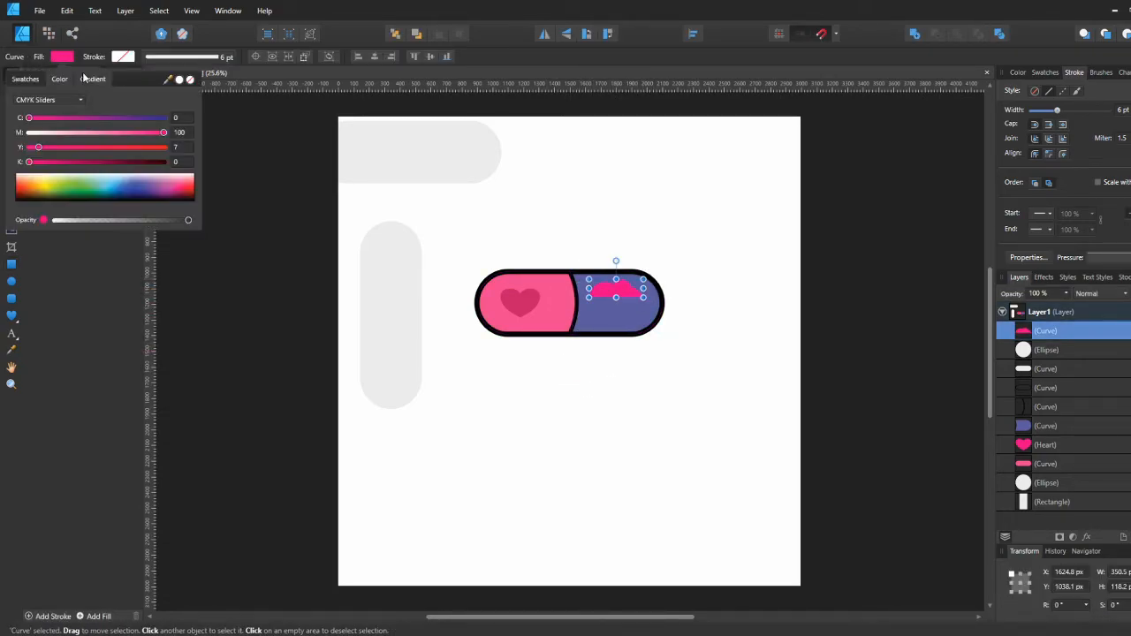
{"action": "left_click", "coordinate": [112, 185]}
{"action": "left_click_drag", "start_coordinate": [168, 80], "coordinate": [589, 311]}
{"action": "left_click", "coordinate": [180, 79]}
{"action": "left_click_drag", "start_coordinate": [154, 118], "coordinate": [91, 148]}
{"action": "left_click", "coordinate": [144, 147]}
{"action": "left_click", "coordinate": [139, 184]}
{"action": "left_click_drag", "start_coordinate": [139, 184], "coordinate": [180, 179]}
Fill the cloud with the heart's displayed colour, sampled from the canvas, and set its blend mode to Luminosity
{"action": "left_click_drag", "start_coordinate": [168, 79], "coordinate": [535, 282]}
{"action": "left_click", "coordinate": [180, 79]}
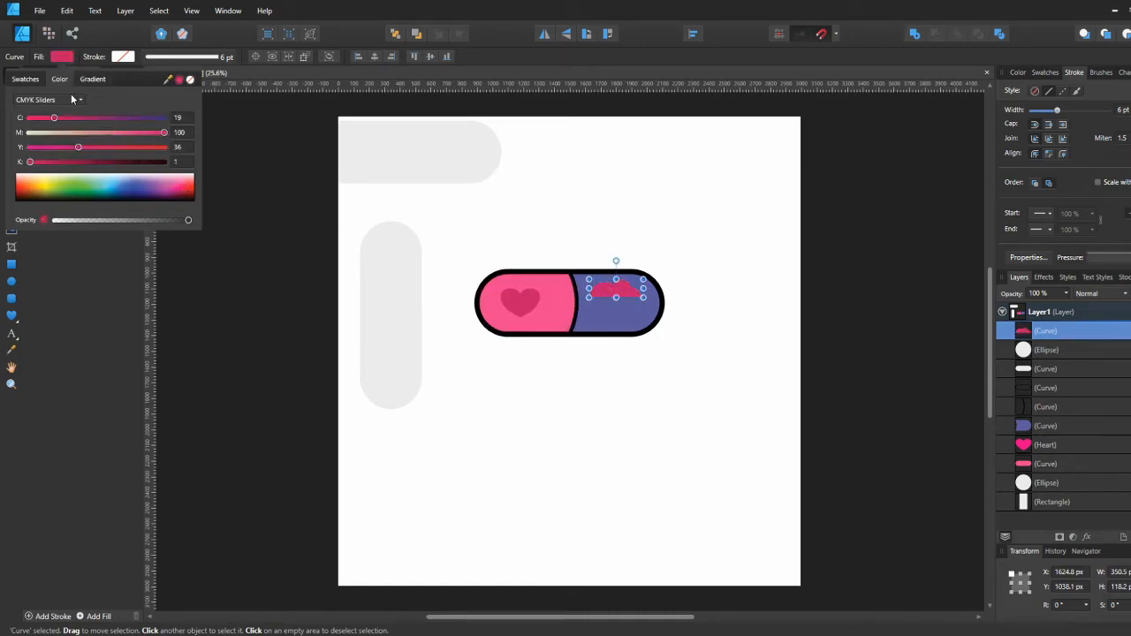
{"action": "left_click", "coordinate": [1096, 294]}
{"action": "scroll", "coordinate": [1084, 499], "scroll_direction": "down", "scroll_amount": 5}
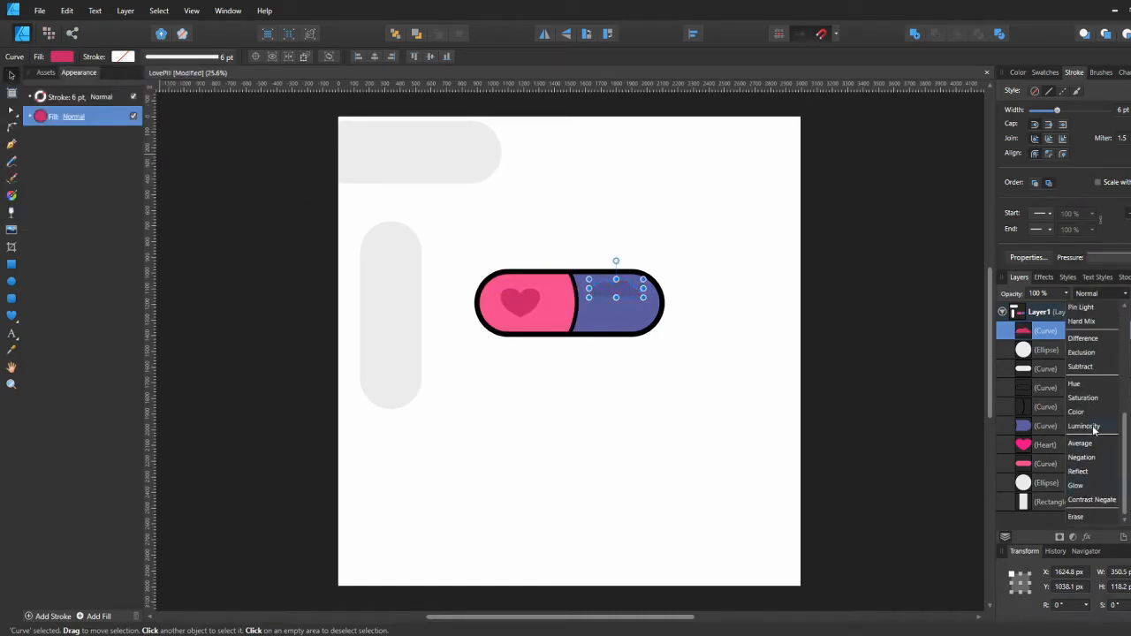
{"action": "left_click", "coordinate": [1084, 427]}
Adjust the cloud's fill to a dark red so it renders as a darker blue on the pill
{"action": "left_click", "coordinate": [62, 56]}
{"action": "left_click", "coordinate": [157, 147]}
{"action": "left_click", "coordinate": [137, 162]}
{"action": "left_click", "coordinate": [367, 255]}
{"action": "left_click", "coordinate": [451, 251]}
{"action": "left_click", "coordinate": [627, 287]}
{"action": "left_click", "coordinate": [59, 58]}
{"action": "left_click_drag", "start_coordinate": [86, 162], "coordinate": [46, 165]}
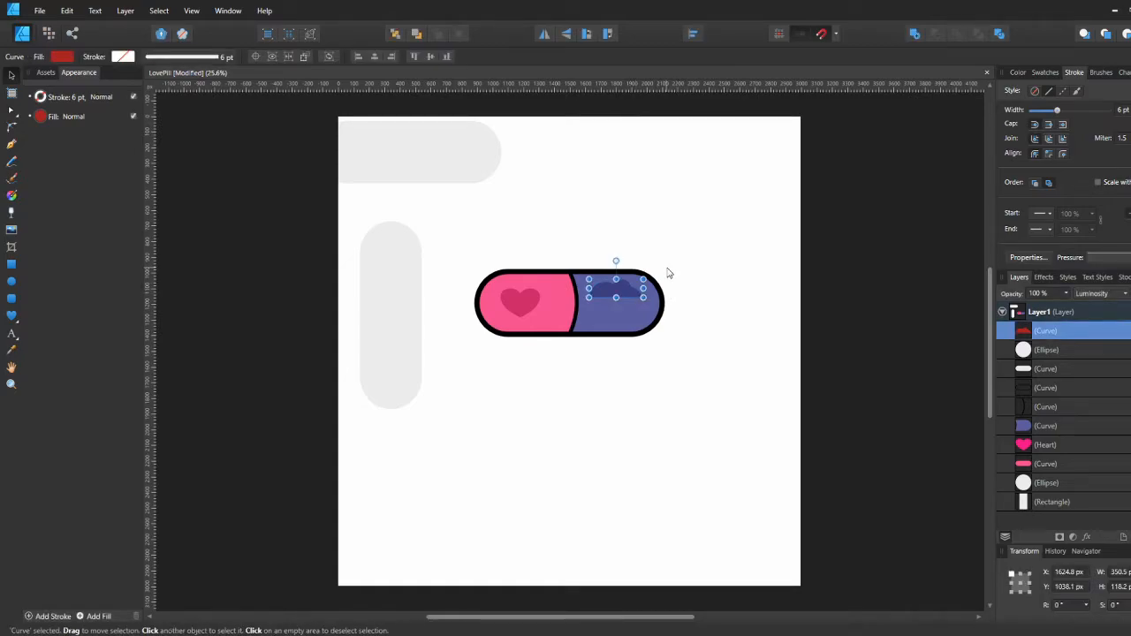
Duplicate the cloud and stagger the two clouds one above the other within the blue half
{"action": "key", "text": "ctrl+j"}
{"action": "left_click", "coordinate": [567, 34]}
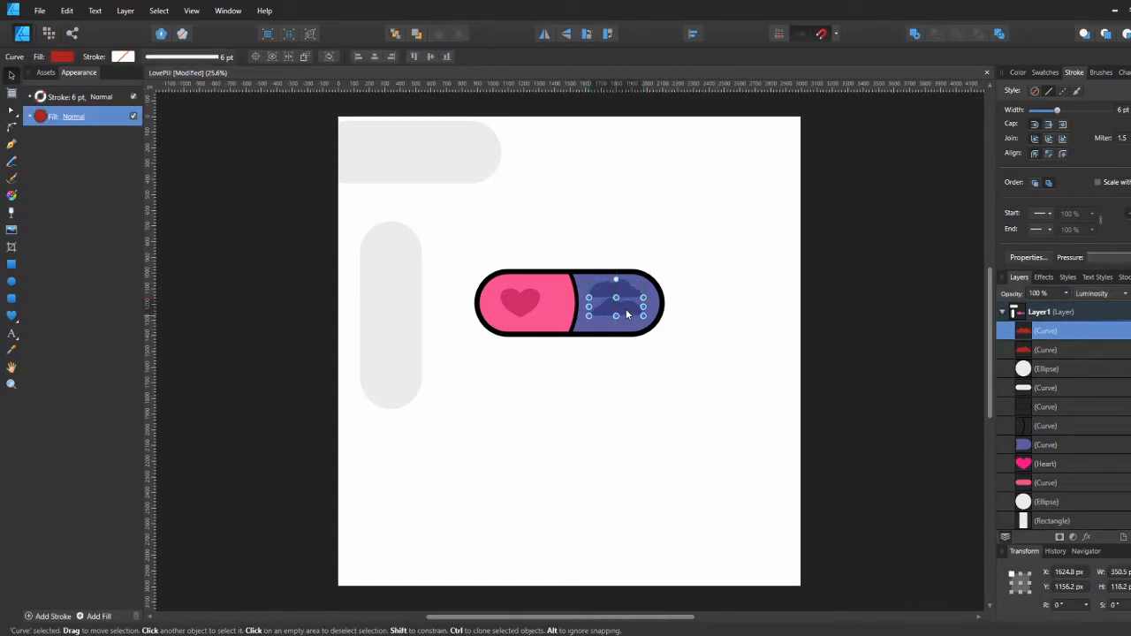
{"action": "left_click_drag", "start_coordinate": [626, 309], "coordinate": [621, 296]}
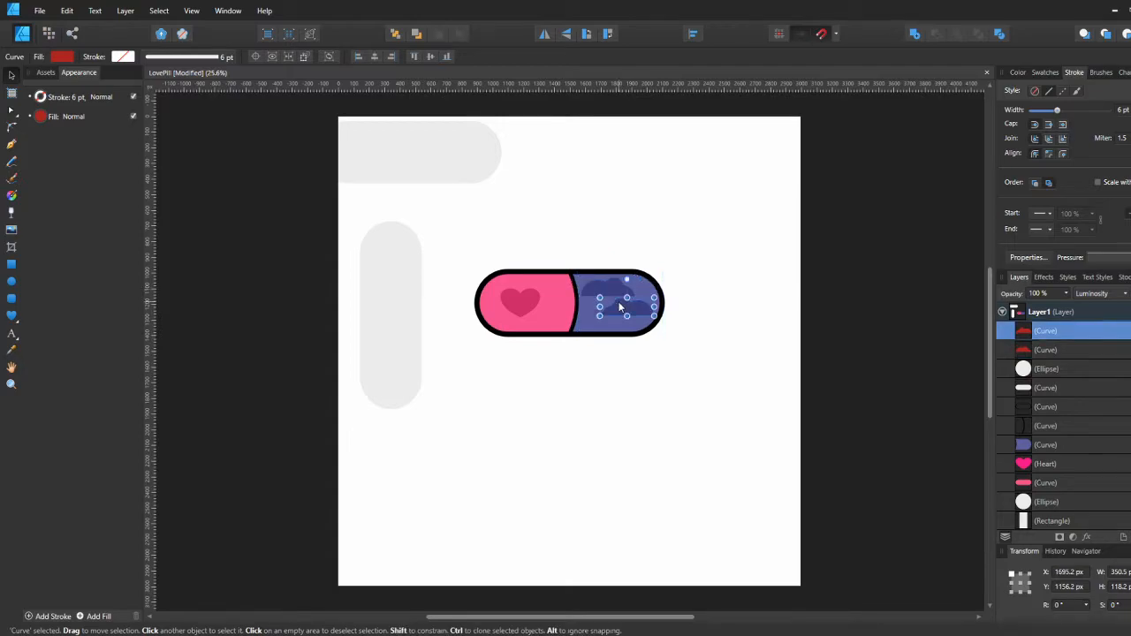
{"action": "left_click", "coordinate": [708, 263]}
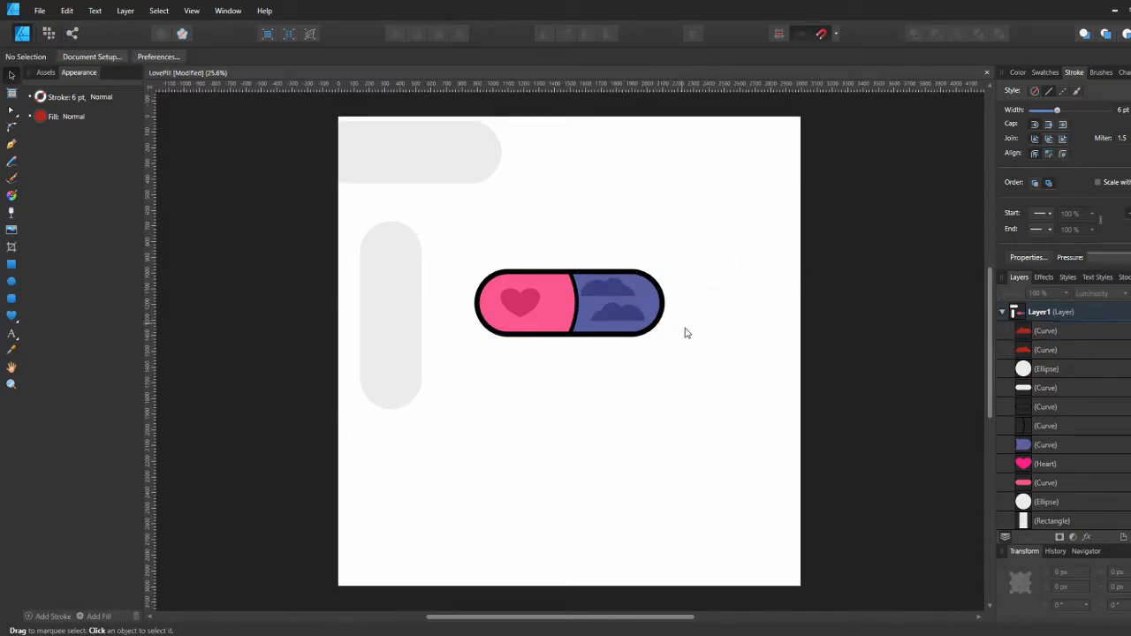
{"action": "left_click", "coordinate": [605, 288]}
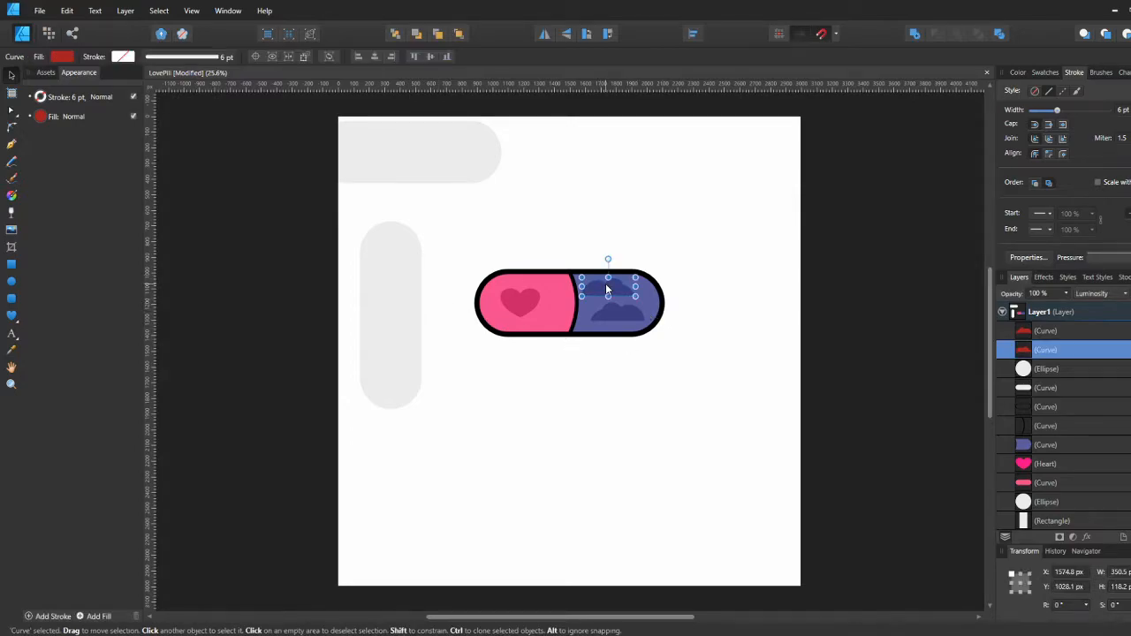
{"action": "left_click", "coordinate": [609, 246]}
Duplicate the pill outline, turn the copy into a text path, and centre its text between the adjusted start and end points
{"action": "left_click", "coordinate": [587, 272]}
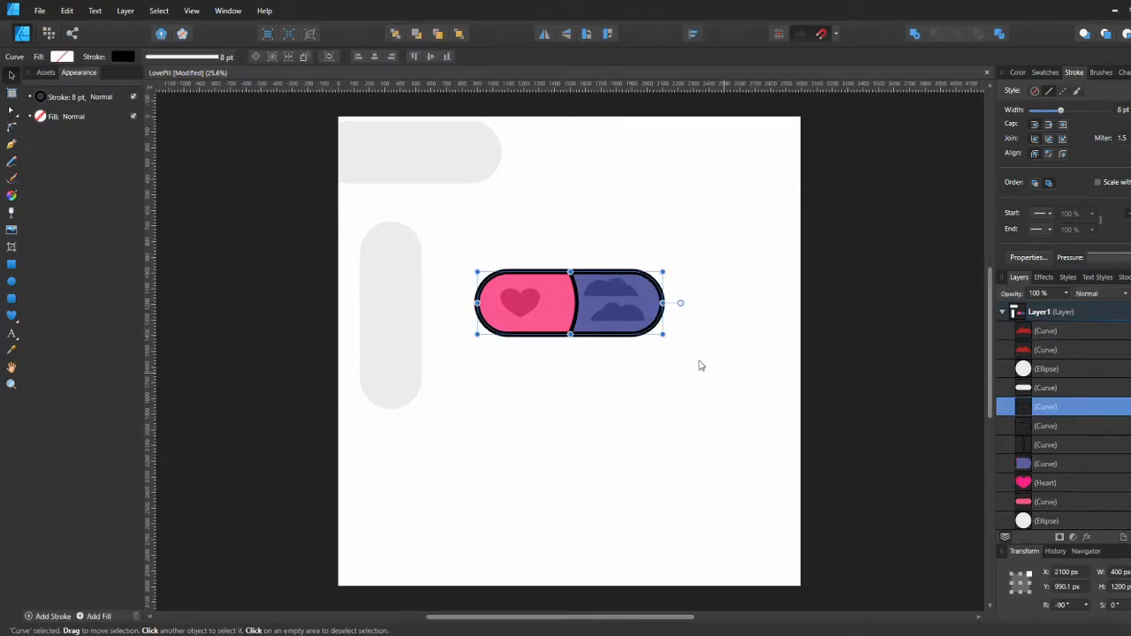
{"action": "key", "text": "t"}
{"action": "left_click", "coordinate": [529, 275]}
{"action": "left_click_drag", "start_coordinate": [529, 277], "coordinate": [477, 314]}
{"action": "left_click_drag", "start_coordinate": [618, 333], "coordinate": [659, 307]}
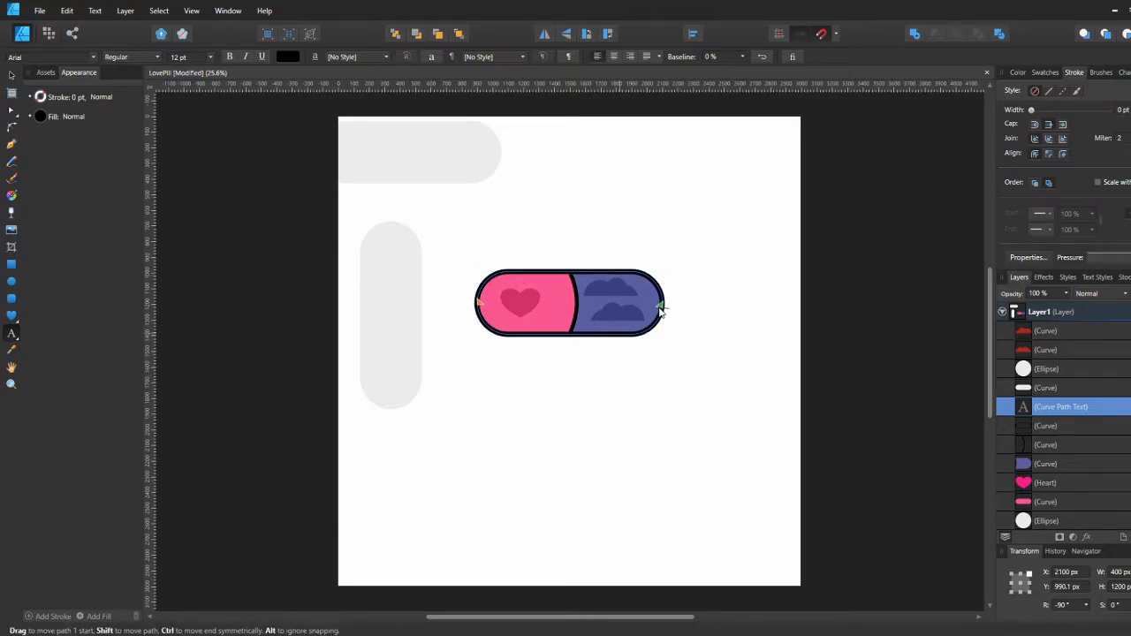
{"action": "left_click", "coordinate": [617, 60]}
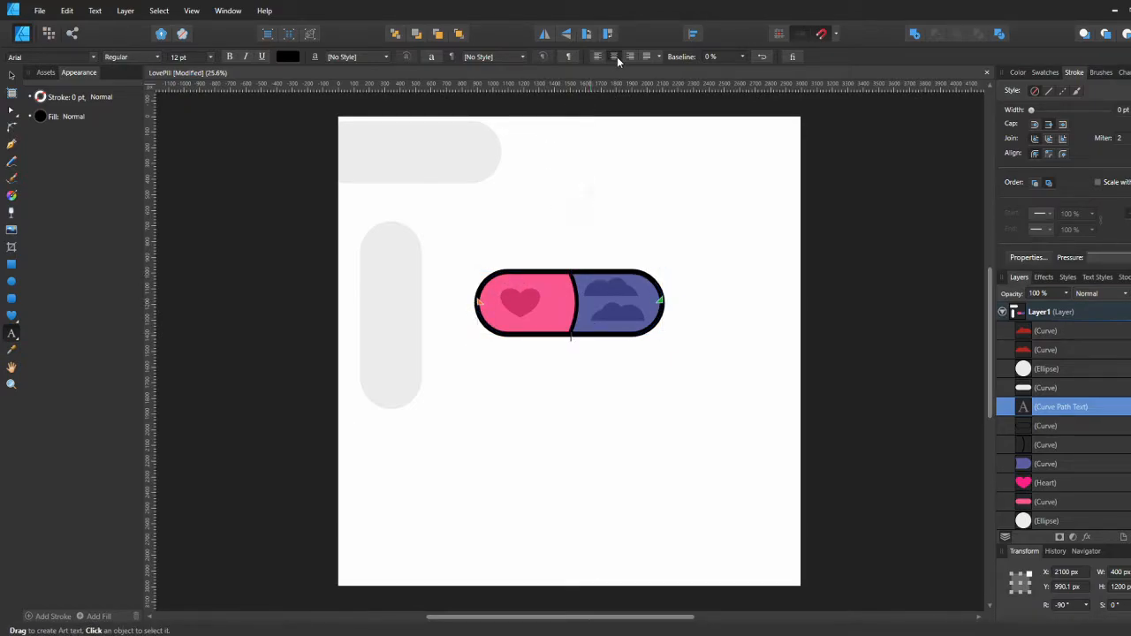
Set the path text's font size to 48 pt and enter "Love"
{"action": "left_click", "coordinate": [210, 58]}
{"action": "left_click", "coordinate": [203, 71]}
{"action": "left_click", "coordinate": [211, 57]}
{"action": "left_click", "coordinate": [189, 273]}
{"action": "left_click", "coordinate": [211, 57]}
{"action": "left_click", "coordinate": [192, 220]}
{"action": "type", "text": "e"}
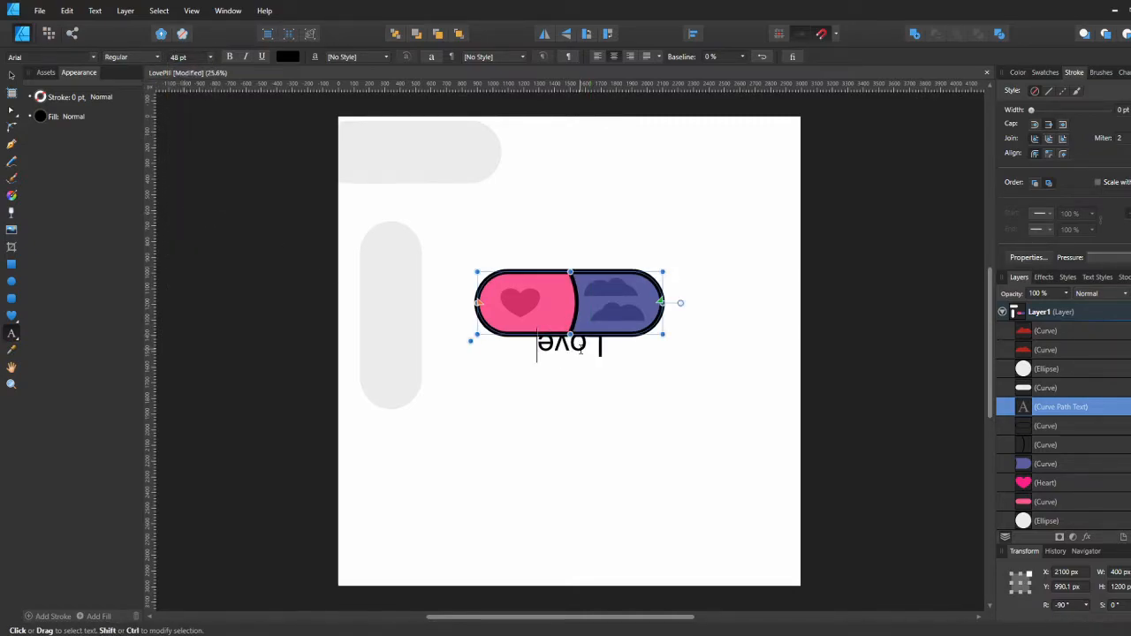
Clear the path text, reverse the path's direction, and enter "Love it s a drug"
{"action": "key", "text": "BackSpace"}
{"action": "key", "text": "BackSpace"}
{"action": "key", "text": "BackSpace"}
{"action": "key", "text": "BackSpace"}
{"action": "left_click", "coordinate": [765, 58]}
{"action": "type", "text": "Love is a drug"}
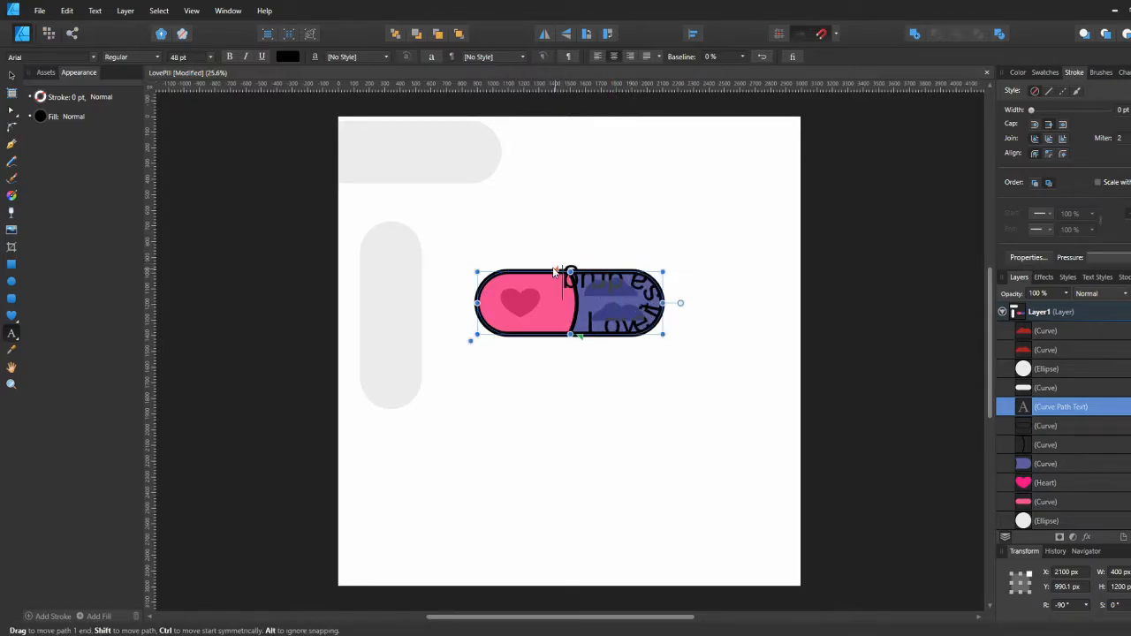
Reposition the path text's start and end points around the pill's left end and toggle the path's direction
{"action": "left_click_drag", "start_coordinate": [556, 270], "coordinate": [474, 307]}
{"action": "left_click_drag", "start_coordinate": [581, 337], "coordinate": [462, 276]}
{"action": "left_click", "coordinate": [762, 57]}
{"action": "left_click", "coordinate": [762, 57]}
{"action": "type", "text": "v"}
{"action": "key", "text": "BackSpace"}
{"action": "key", "text": "Escape"}
{"action": "key", "text": "v"}
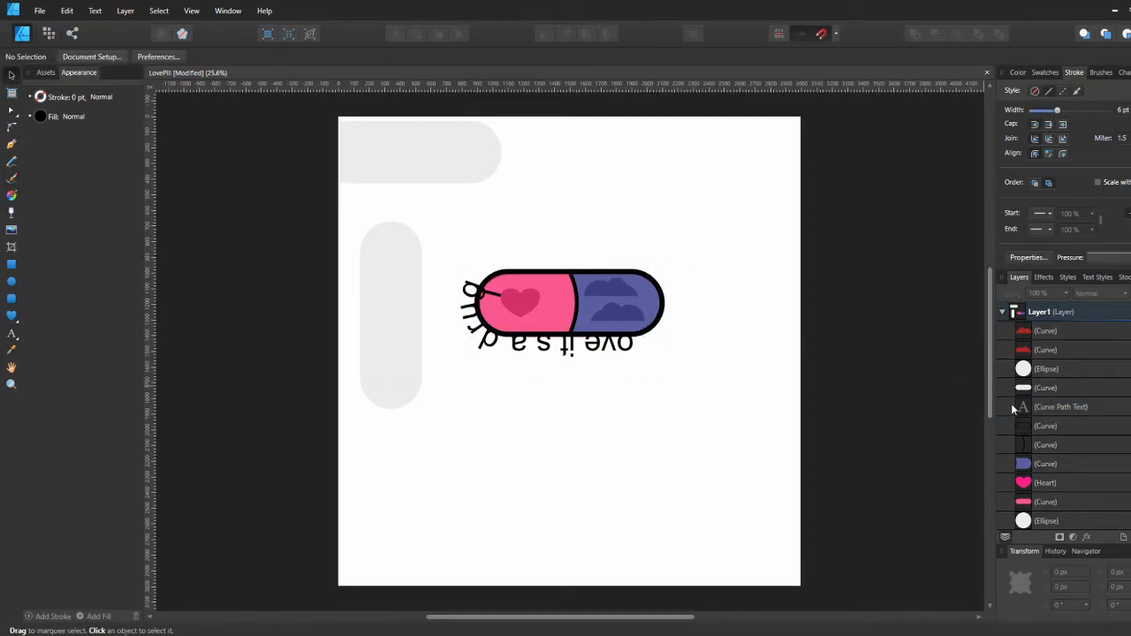
Rotate the path text by 180 degrees so it runs along the pill's upper edge, and delete it
{"action": "left_click", "coordinate": [624, 345]}
{"action": "left_click_drag", "start_coordinate": [665, 266], "coordinate": [421, 346]}
{"action": "left_click", "coordinate": [541, 36]}
{"action": "left_click", "coordinate": [540, 37]}
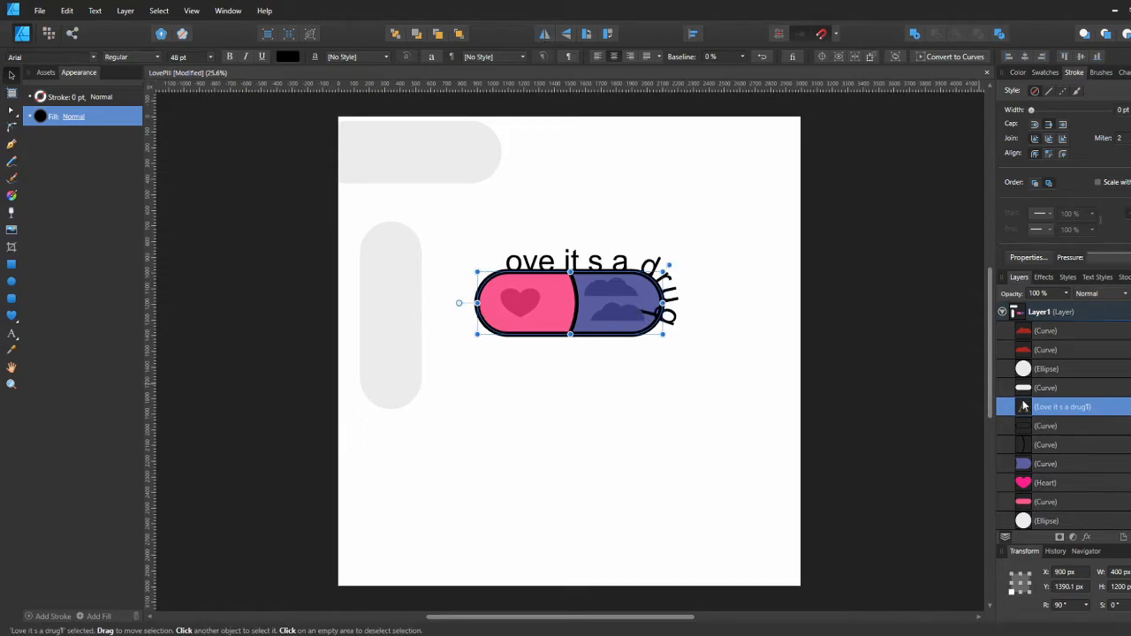
{"action": "key", "text": "Delete"}
Duplicate the dividing arc and turn the copy into a text path
{"action": "left_click", "coordinate": [540, 371]}
{"action": "left_click", "coordinate": [556, 311]}
{"action": "key", "text": "a"}
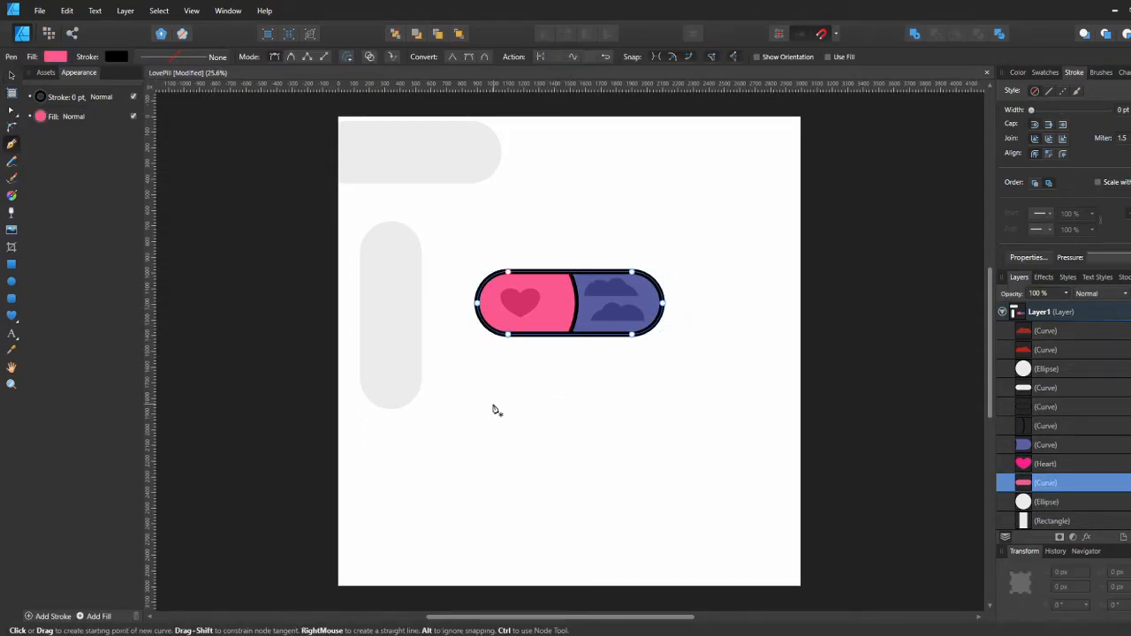
{"action": "left_click", "coordinate": [576, 307]}
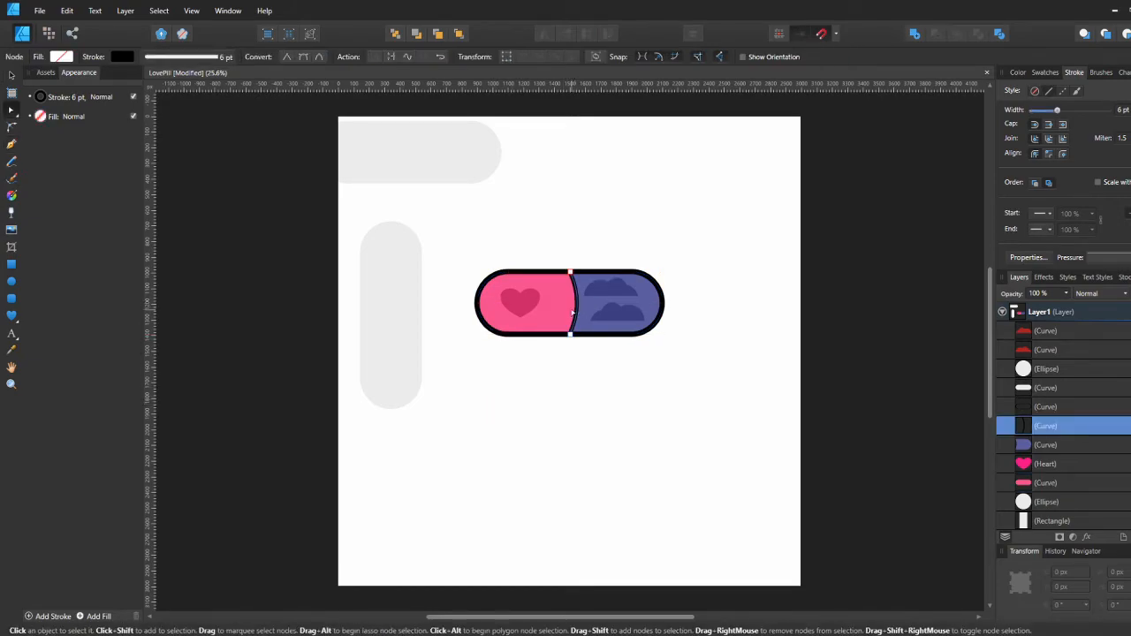
{"action": "key", "text": "ctrl+j"}
{"action": "key", "text": "t"}
{"action": "left_click", "coordinate": [577, 304]}
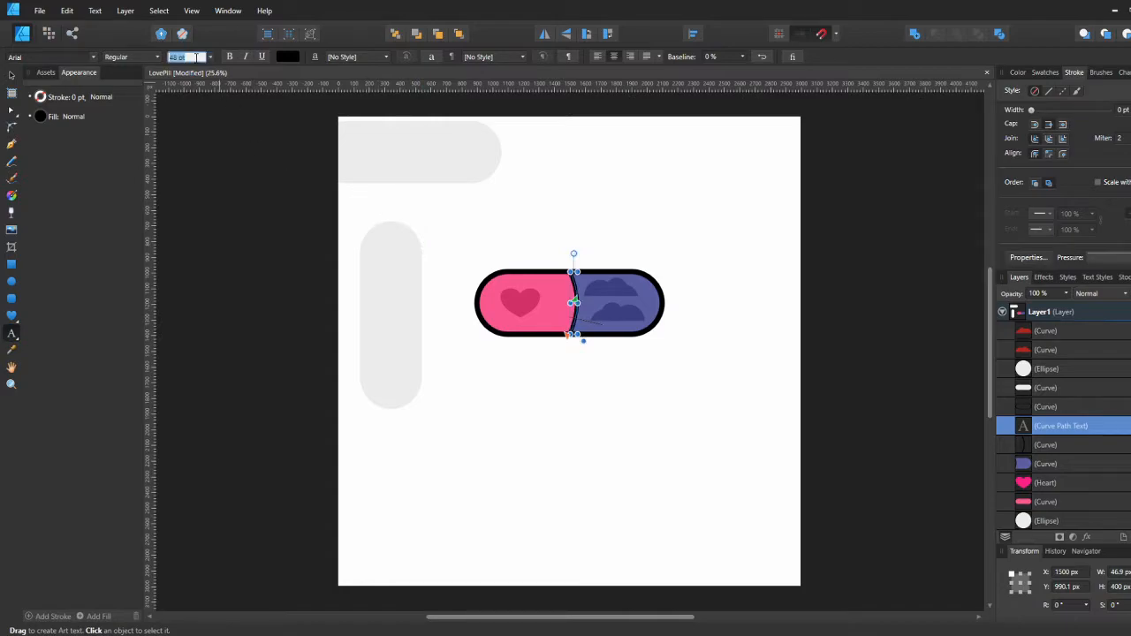
Delete the stray text below the pill and the text path made from the dividing arc
{"action": "left_click", "coordinate": [583, 389]}
{"action": "type", "text": "v"}
{"action": "left_click", "coordinate": [580, 387]}
{"action": "left_click", "coordinate": [564, 378]}
{"action": "type", "text": "v"}
{"action": "left_click", "coordinate": [1020, 331]}
{"action": "key", "text": "Delete"}
{"action": "left_click", "coordinate": [1022, 426]}
{"action": "key", "text": "Delete"}
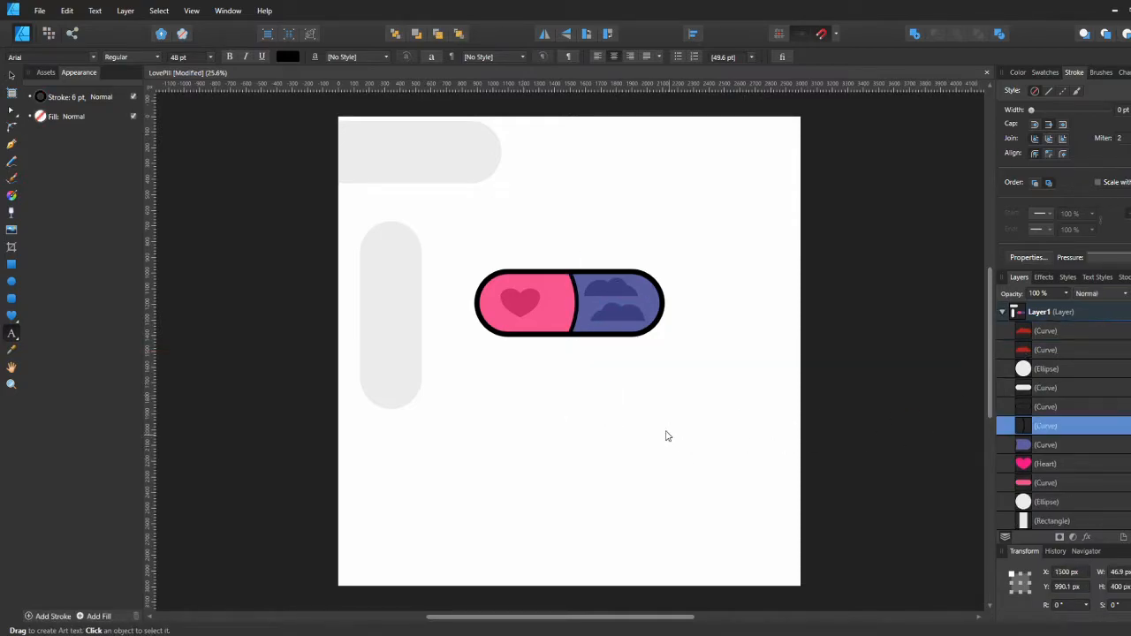
Duplicate Layer1 as a backup of the pill, collapse the layers, and save the document
{"action": "key", "text": "v"}
{"action": "left_click", "coordinate": [667, 431]}
{"action": "left_click", "coordinate": [1021, 313]}
{"action": "key", "text": "ctrl+j"}
{"action": "left_click", "coordinate": [1003, 331]}
{"action": "left_click", "coordinate": [630, 441]}
{"action": "key", "text": "ctrl+s"}
{"action": "left_click", "coordinate": [1010, 312]}
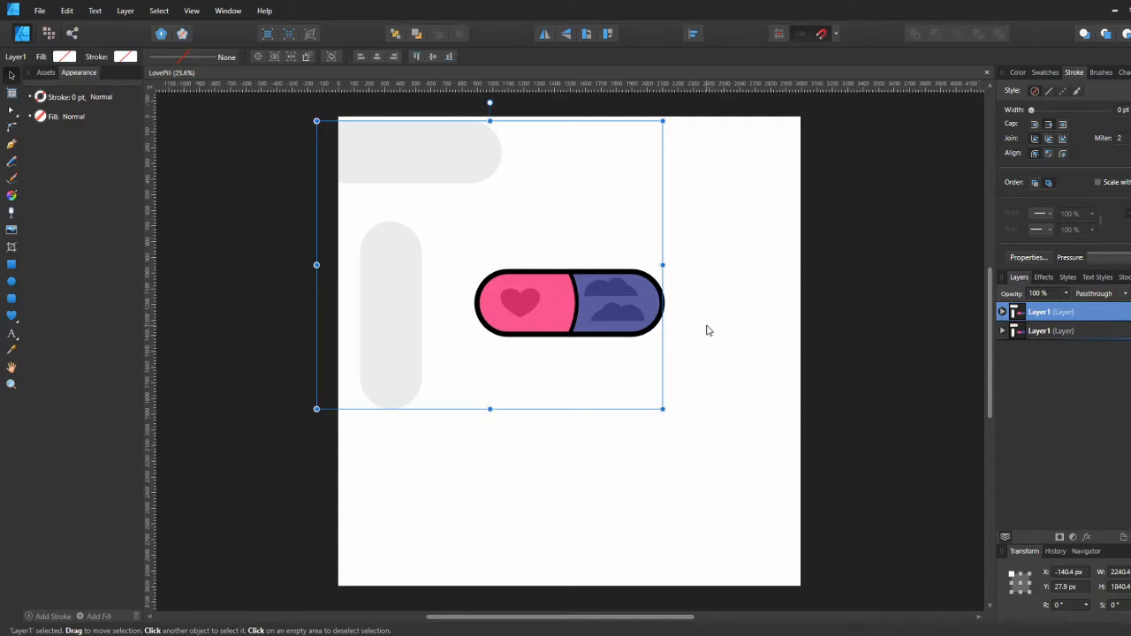
Expand the upper Layer1 and move both clouds beneath the outline and dividing arc, directly above the blue half
{"action": "left_click_drag", "start_coordinate": [559, 314], "coordinate": [559, 309]}
{"action": "key", "text": "ctrl+z"}
{"action": "left_click", "coordinate": [1003, 312]}
{"action": "scroll", "coordinate": [1038, 464], "scroll_direction": "down", "scroll_amount": 2}
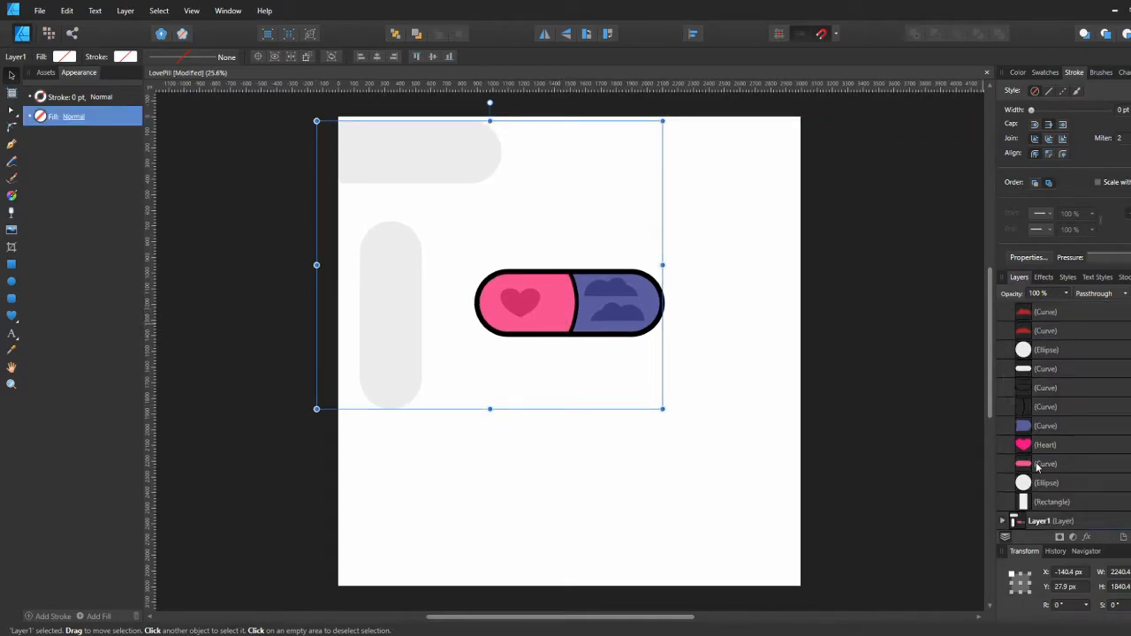
{"action": "scroll", "coordinate": [1070, 384], "scroll_direction": "up", "scroll_amount": 1}
{"action": "left_click", "coordinate": [1050, 348]}
{"action": "left_click", "coordinate": [1049, 332], "text": "shift"}
{"action": "left_click_drag", "start_coordinate": [1049, 333], "coordinate": [1047, 438]}
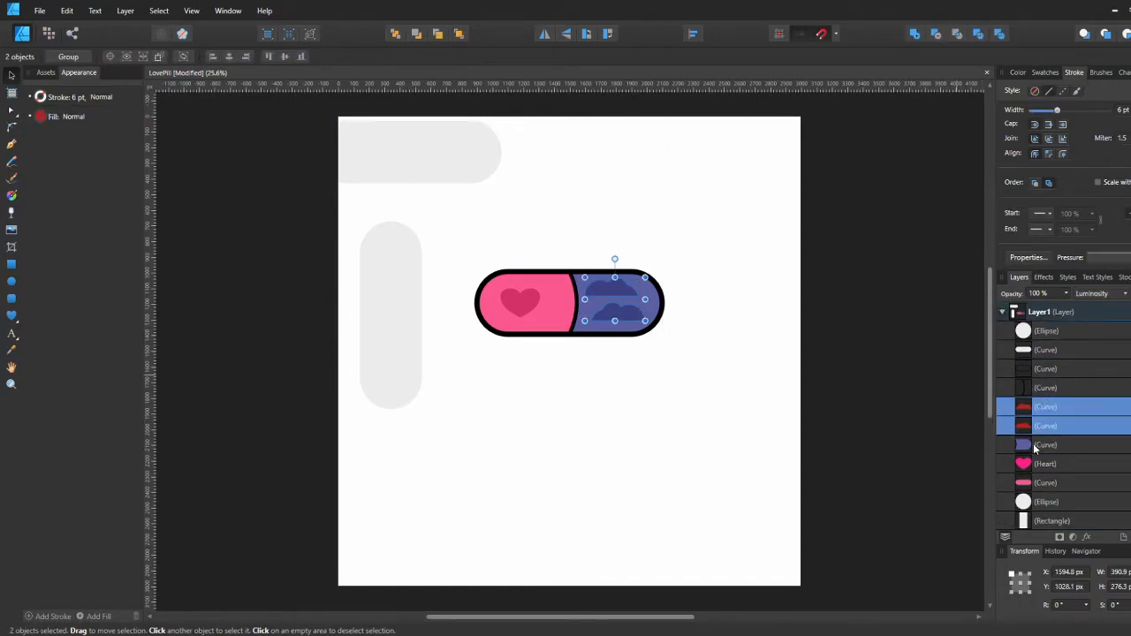
Copy the pink and blue halves below the pill and offset a duplicate of the blue copy up and left
{"action": "left_click", "coordinate": [1036, 449]}
{"action": "left_click", "coordinate": [644, 298], "text": "shift"}
{"action": "left_click_drag", "start_coordinate": [644, 298], "coordinate": [686, 390]}
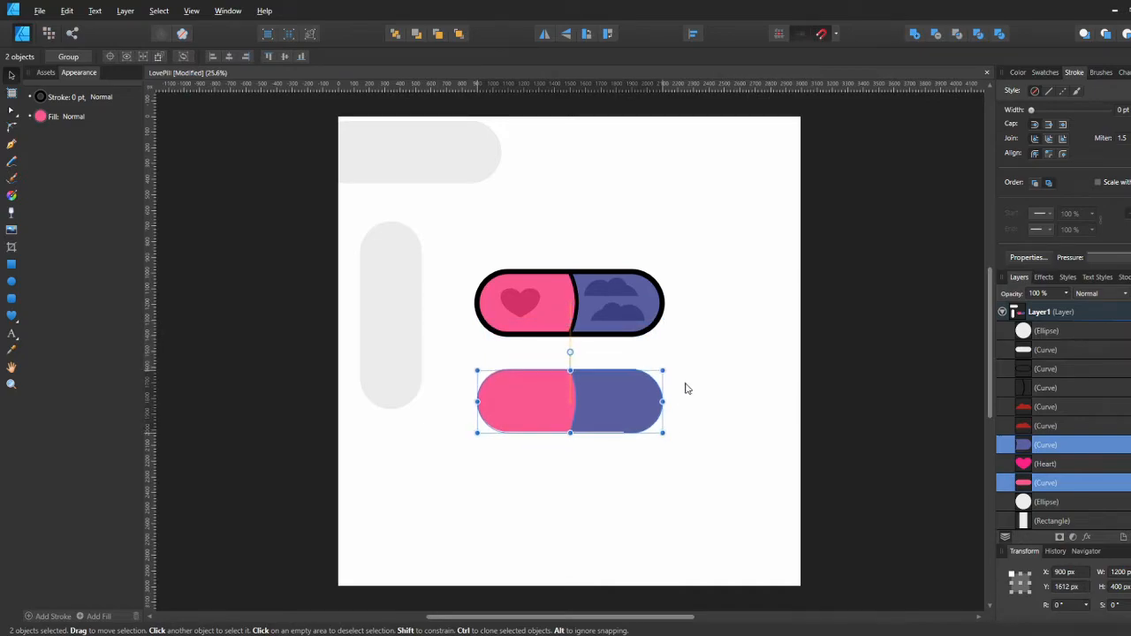
{"action": "left_click", "coordinate": [616, 411]}
{"action": "left_click", "coordinate": [671, 392]}
{"action": "left_click", "coordinate": [630, 405]}
{"action": "left_click_drag", "start_coordinate": [630, 404], "coordinate": [619, 395]}
{"action": "left_click", "coordinate": [644, 449]}
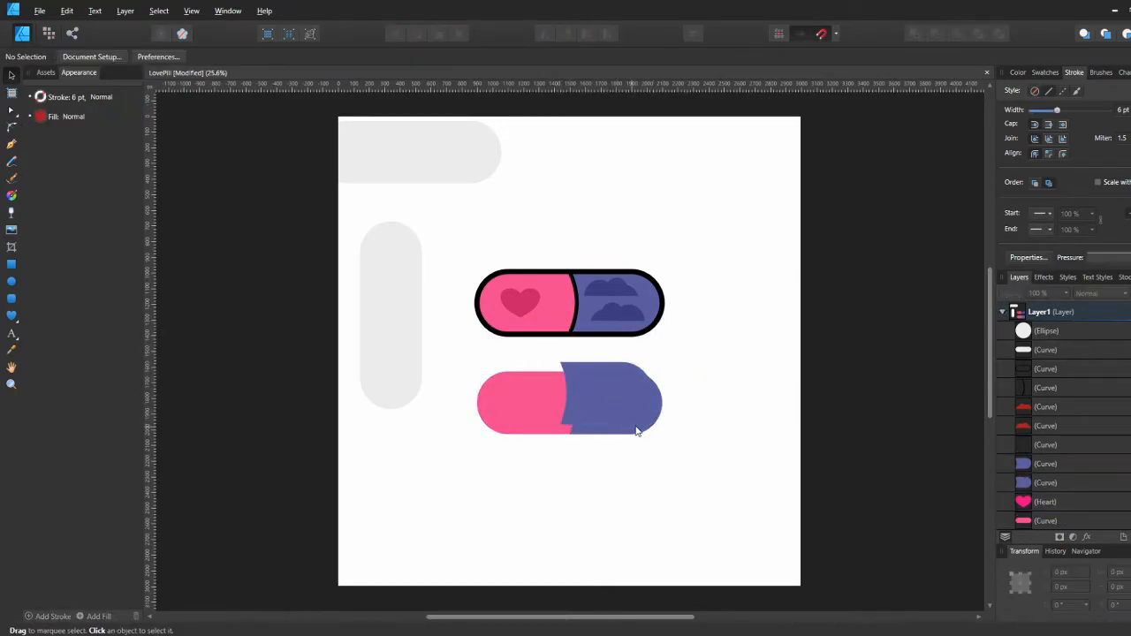
Subtract the offset blue duplicate from the blue copy beneath it, leaving a crescent along the lower-right edge
{"action": "left_click", "coordinate": [636, 430]}
{"action": "left_click", "coordinate": [619, 368]}
{"action": "left_click", "coordinate": [657, 409], "text": "shift"}
{"action": "left_click", "coordinate": [936, 34]}
Set the crescent's black value to 90 and move it onto the pill's blue half, layered beneath the dividing arc
{"action": "left_click", "coordinate": [64, 57]}
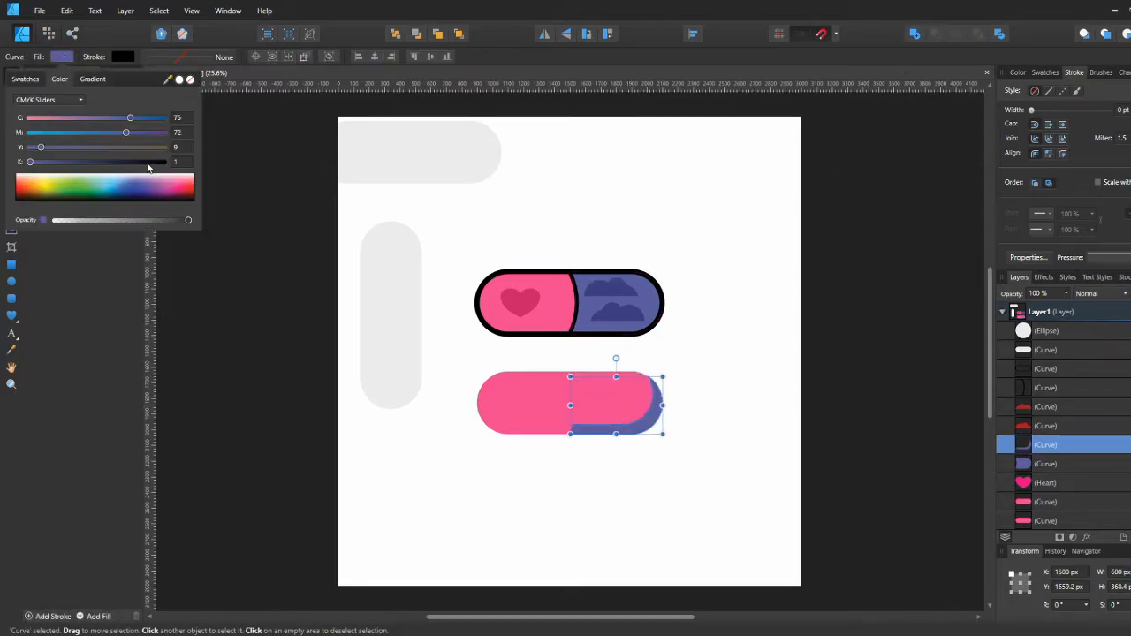
{"action": "left_click", "coordinate": [147, 163]}
{"action": "left_click", "coordinate": [178, 164]}
{"action": "left_click_drag", "start_coordinate": [614, 415], "coordinate": [614, 315]}
{"action": "left_click_drag", "start_coordinate": [1034, 417], "coordinate": [1034, 415]}
Lower the crescent shadow's fill opacity to make it semi-transparent, and duplicate the shadow
{"action": "left_click", "coordinate": [61, 56]}
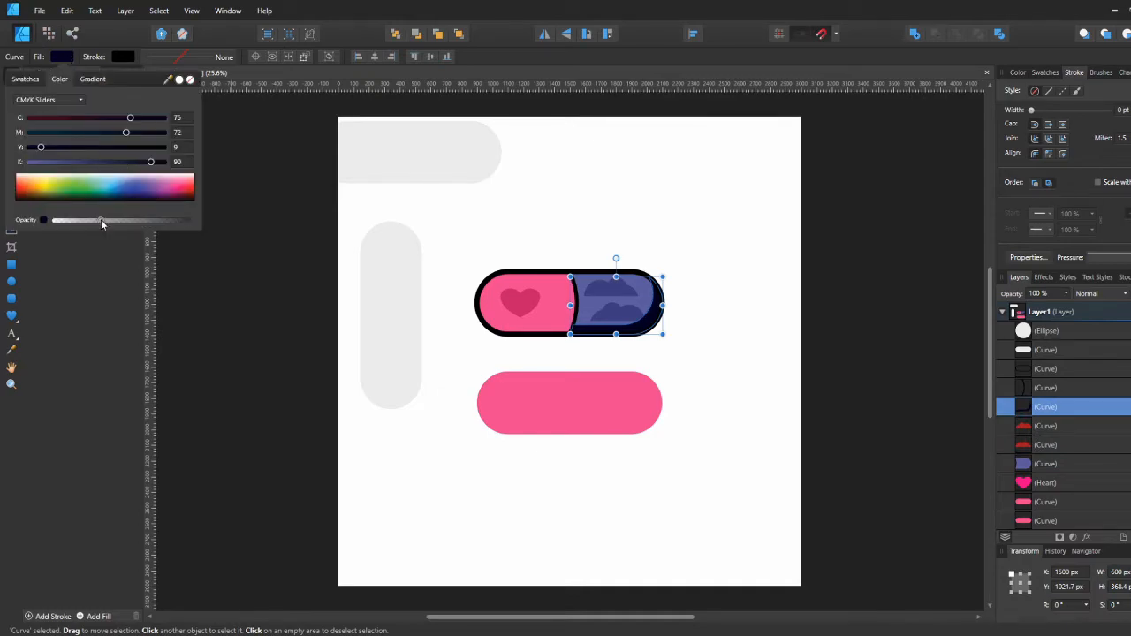
{"action": "left_click", "coordinate": [470, 348]}
{"action": "left_click", "coordinate": [652, 319]}
{"action": "key", "text": "ctrl+j"}
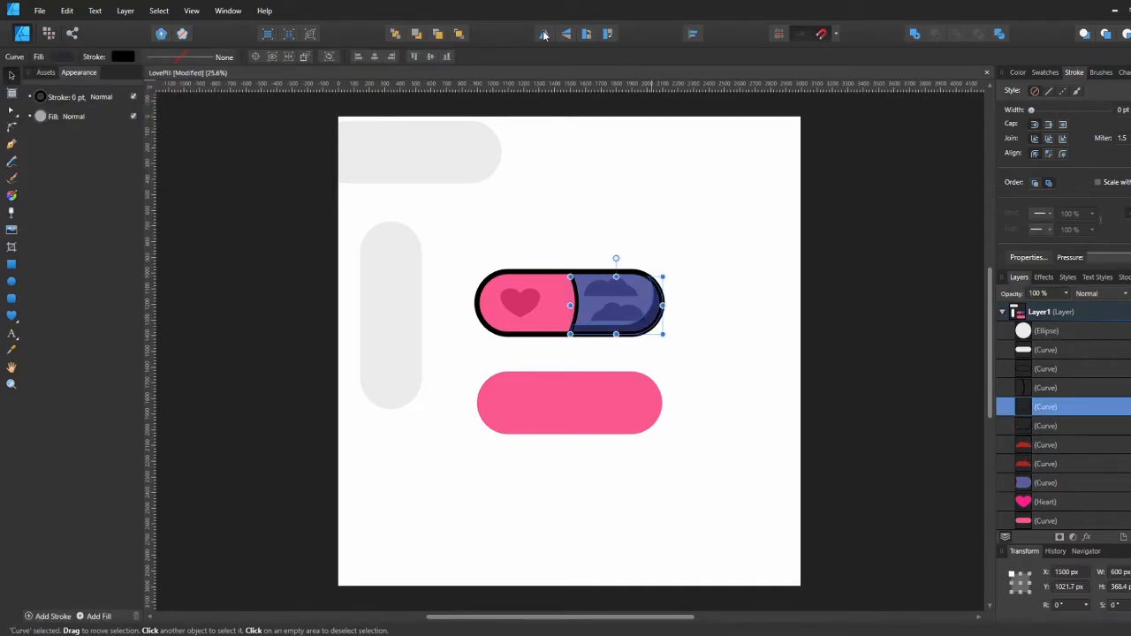
Mirror the duplicated crescent shadow horizontally and place it on the pill's pink half
{"action": "left_click", "coordinate": [545, 34]}
{"action": "left_click_drag", "start_coordinate": [596, 324], "coordinate": [505, 315]}
{"action": "left_click", "coordinate": [436, 316]}
{"action": "left_click", "coordinate": [552, 330]}
Unite the pink-half and blue-half crescent shadows into a single curve
{"action": "scroll", "coordinate": [554, 330], "scroll_direction": "up", "scroll_amount": 5}
{"action": "key", "text": "a"}
{"action": "left_click", "coordinate": [641, 325], "text": "shift"}
{"action": "left_click", "coordinate": [600, 343]}
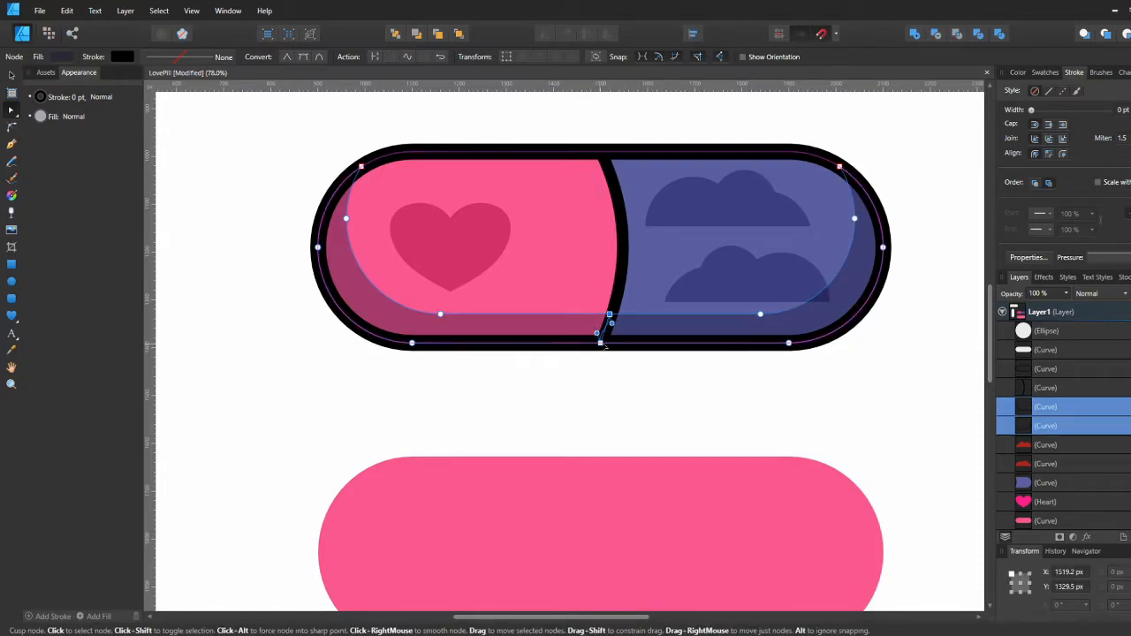
{"action": "key", "text": "v"}
{"action": "left_click", "coordinate": [641, 324], "text": "shift"}
{"action": "left_click", "coordinate": [648, 318], "text": "shift"}
{"action": "key", "text": "ctrl+alt+plus"}
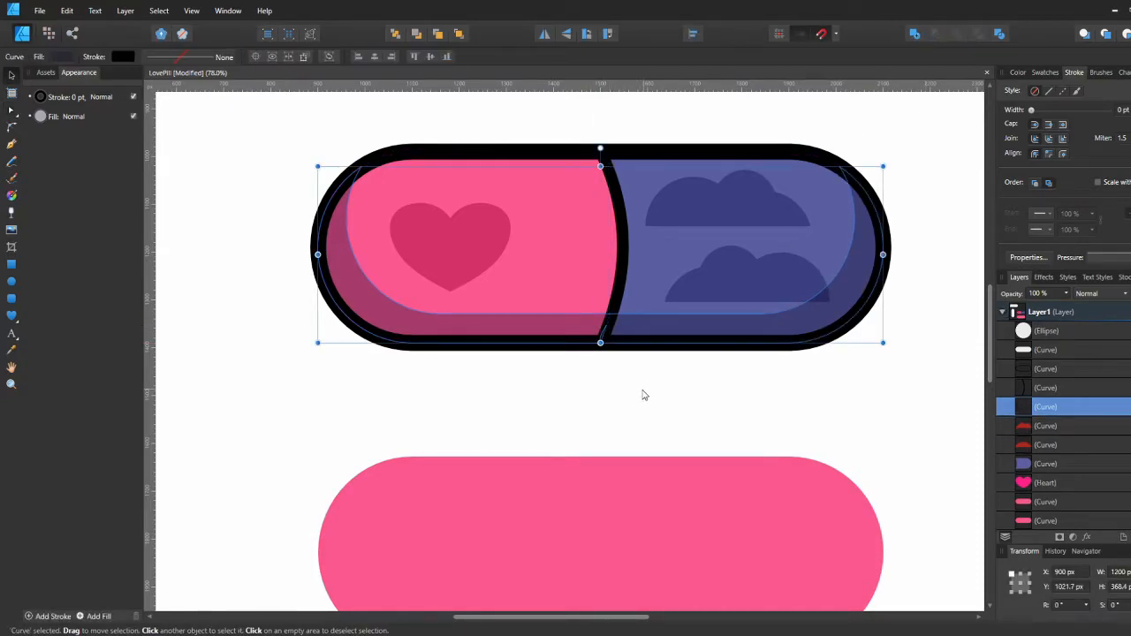
Clean up the united shadow's seam nodes beneath the dividing arc at the pill's lower edge
{"action": "key", "text": "a"}
{"action": "left_click", "coordinate": [601, 337]}
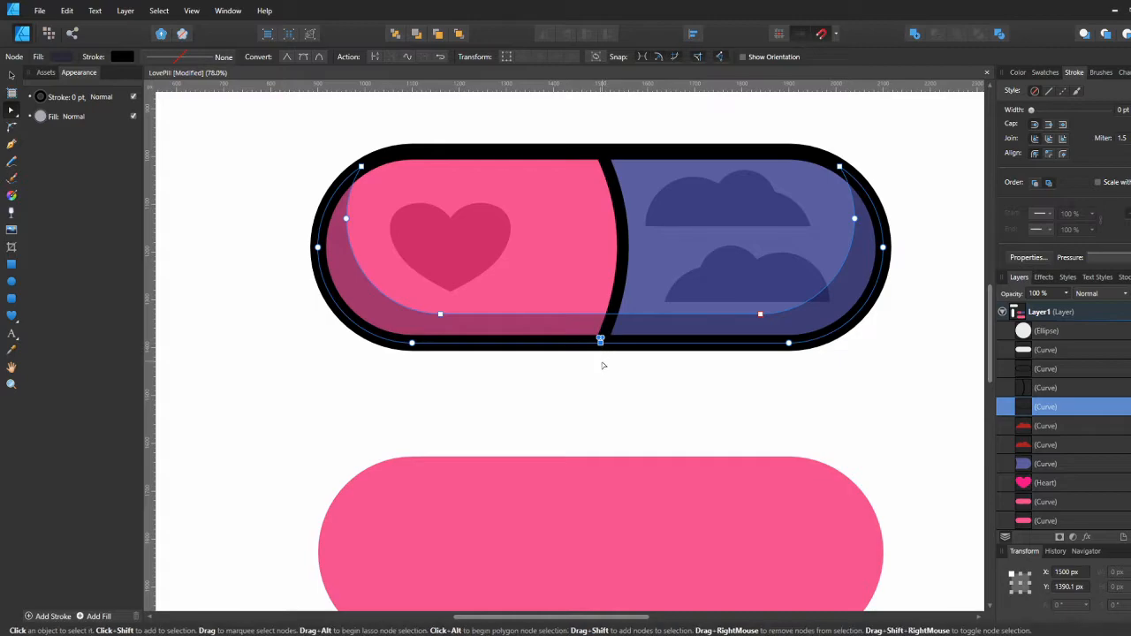
{"action": "left_click_drag", "start_coordinate": [601, 340], "coordinate": [602, 366]}
{"action": "key", "text": "ctrl+z"}
{"action": "left_click", "coordinate": [604, 360]}
{"action": "key", "text": "v"}
{"action": "scroll", "coordinate": [604, 359], "scroll_direction": "down", "scroll_amount": 3}
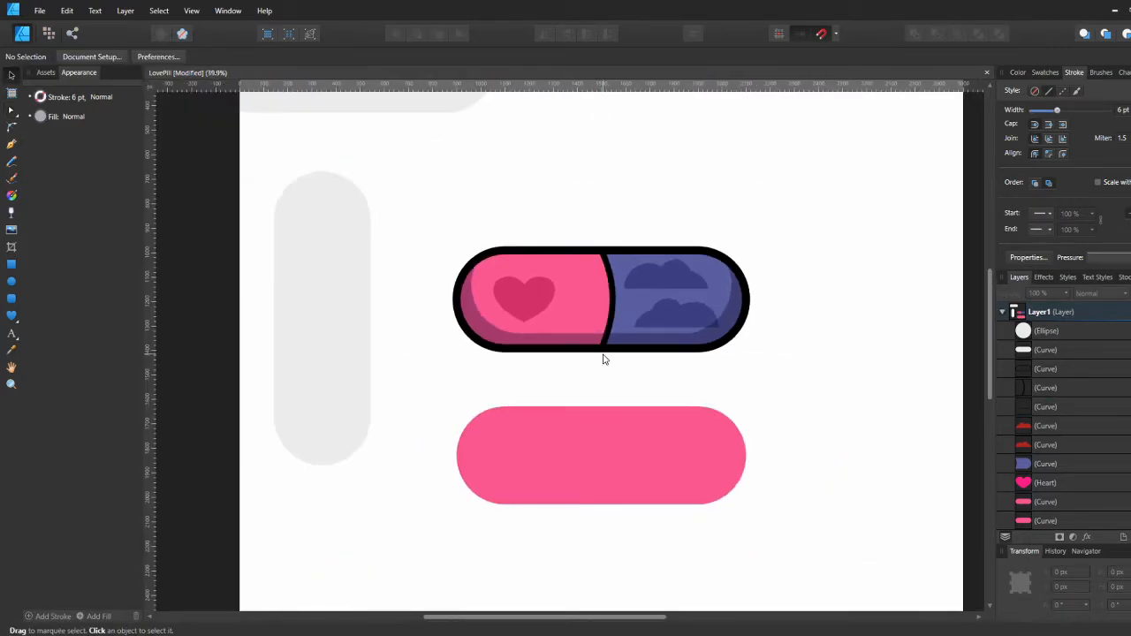
{"action": "scroll", "coordinate": [604, 360], "scroll_direction": "down", "scroll_amount": 1}
{"action": "scroll", "coordinate": [675, 362], "scroll_direction": "up", "scroll_amount": 1}
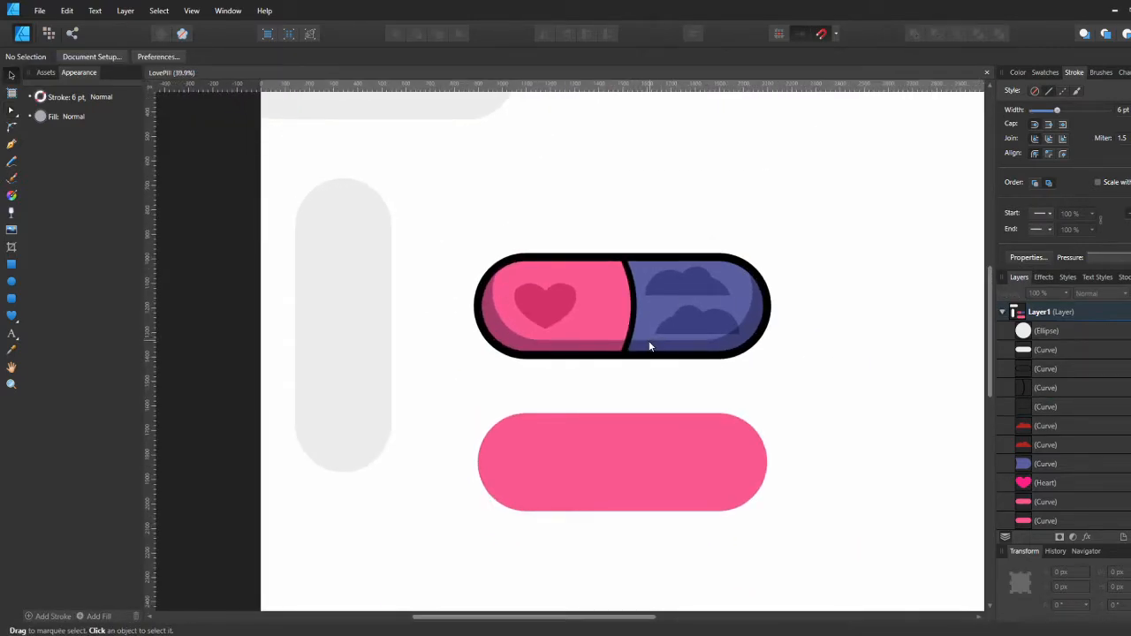
Pull the shadow's inner nodes on the pink half down toward the pill's lower-left edge
{"action": "key", "text": "a"}
{"action": "left_click", "coordinate": [495, 294]}
{"action": "left_click_drag", "start_coordinate": [492, 293], "coordinate": [501, 335]}
{"action": "left_click", "coordinate": [493, 312]}
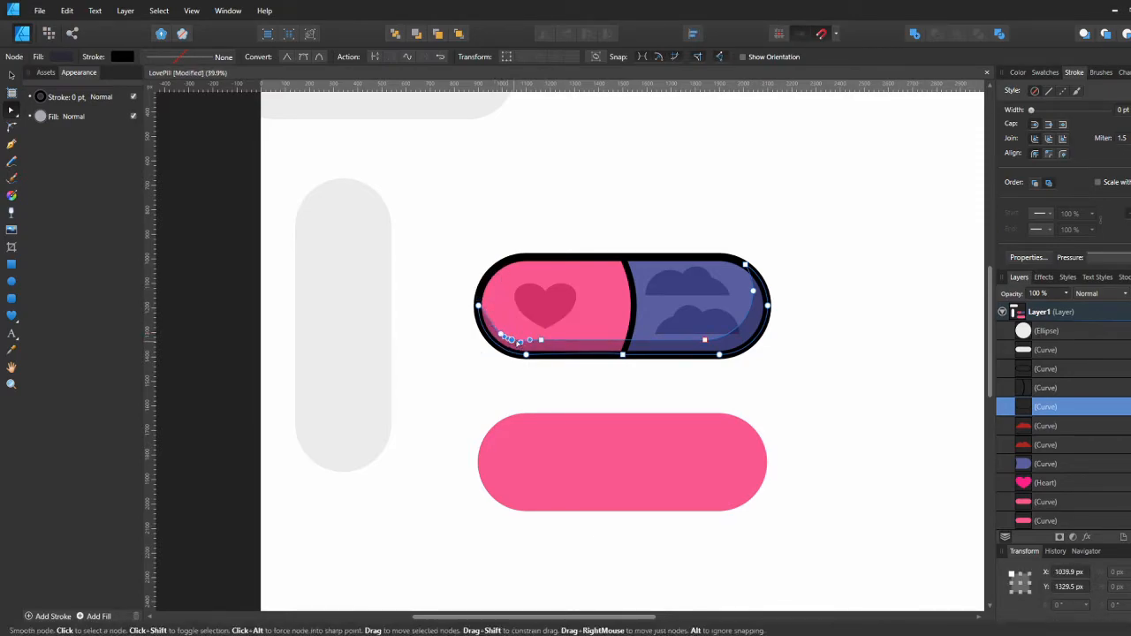
Delete the surplus nodes from the shadow's inner edge around the pink half's lower-left corner
{"action": "scroll", "coordinate": [539, 355], "scroll_direction": "up", "scroll_amount": 2}
{"action": "left_click", "coordinate": [542, 320]}
{"action": "key", "text": "Delete"}
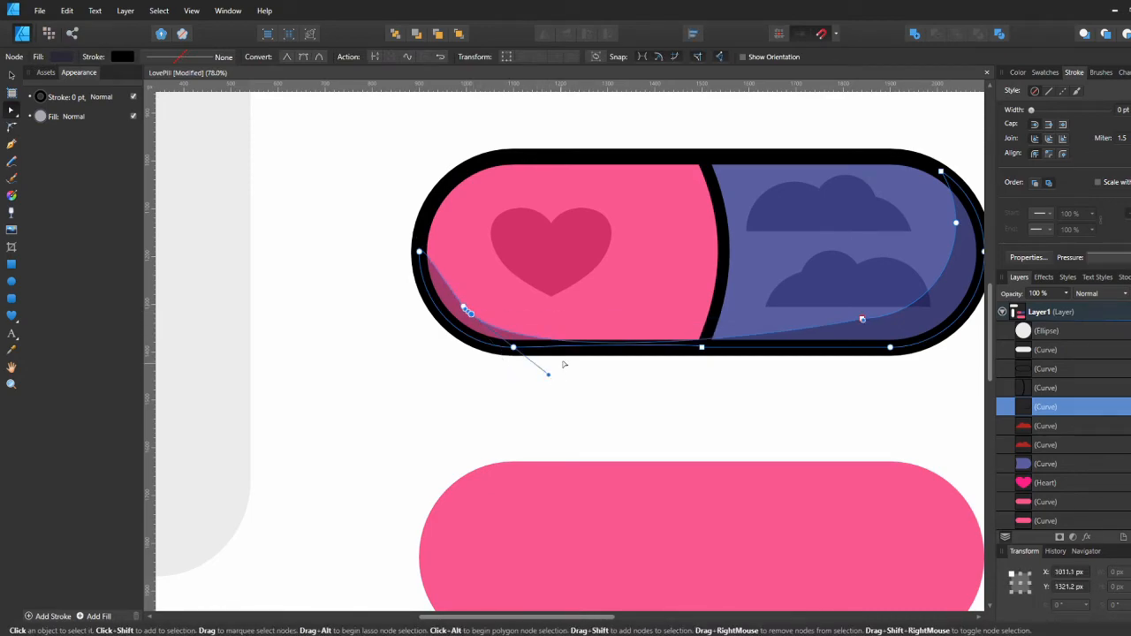
{"action": "left_click_drag", "start_coordinate": [549, 375], "coordinate": [561, 345]}
{"action": "left_click", "coordinate": [471, 314]}
{"action": "key", "text": "Delete"}
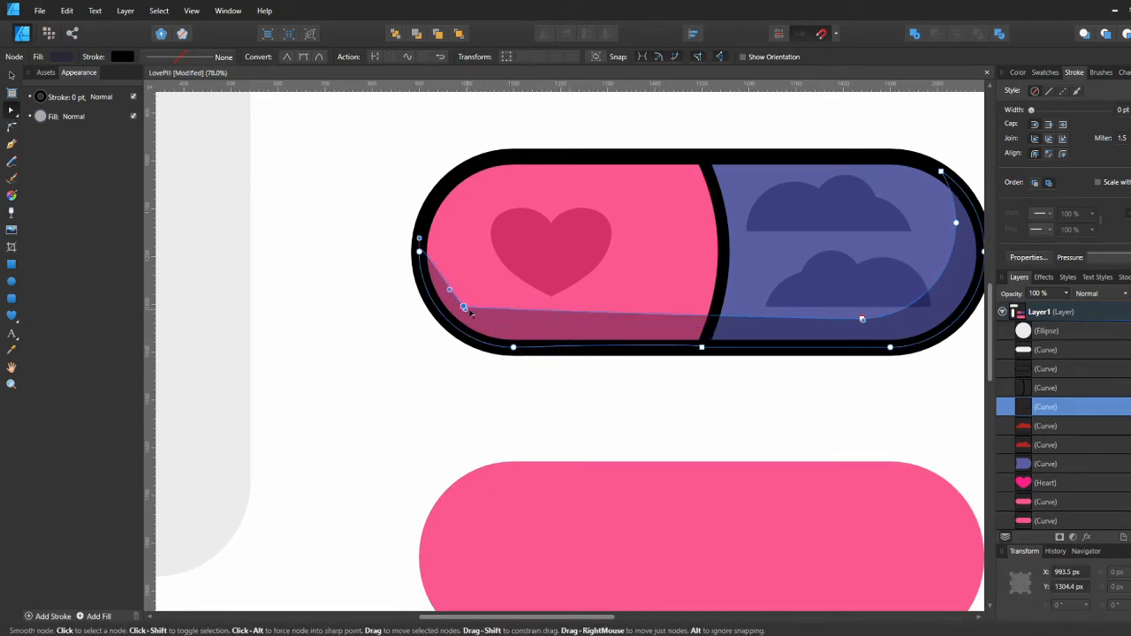
Reshape the shadow's inner edge into a thin, smooth curve around the pink half's lower-left corner, and save the document
{"action": "left_click_drag", "start_coordinate": [464, 309], "coordinate": [491, 327]}
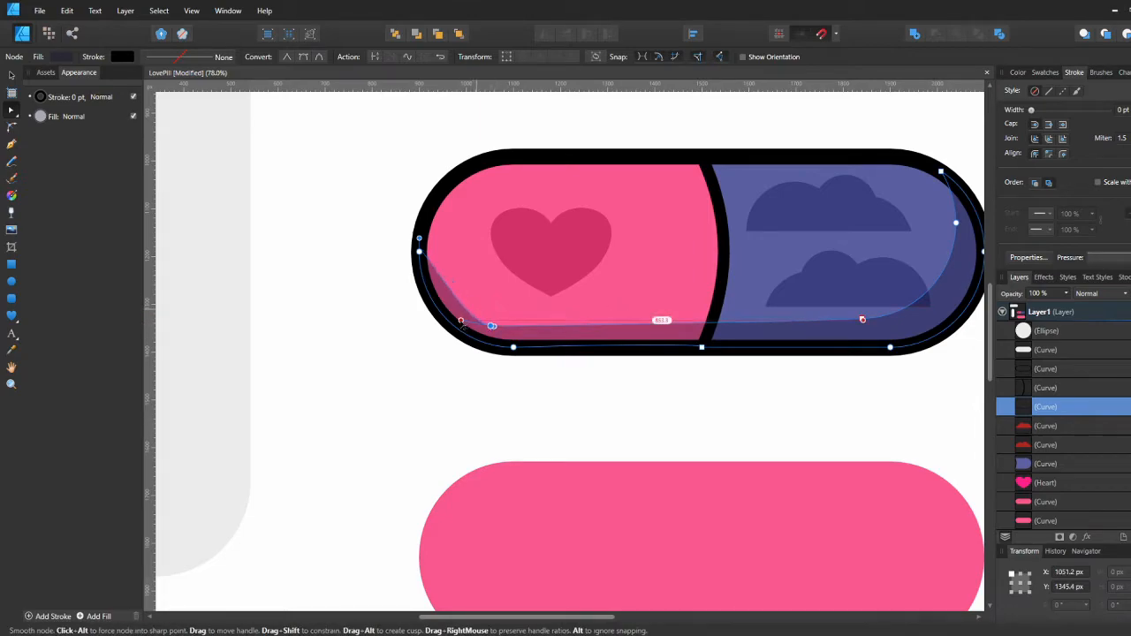
{"action": "left_click_drag", "start_coordinate": [429, 254], "coordinate": [434, 292]}
{"action": "key", "text": "ctrl+z"}
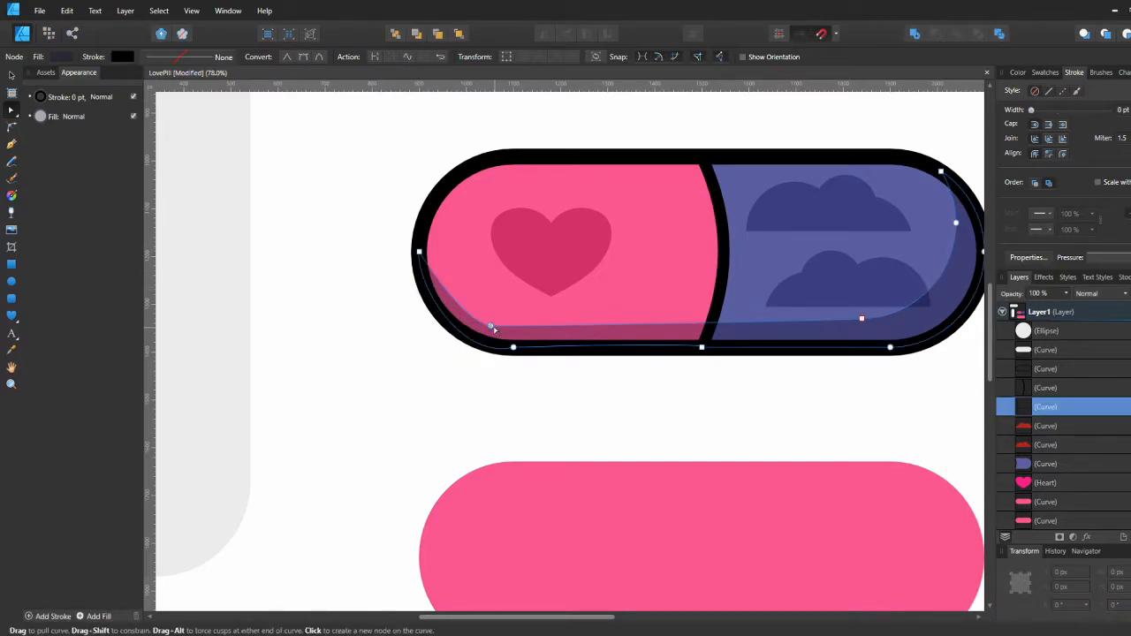
{"action": "left_click_drag", "start_coordinate": [488, 325], "coordinate": [461, 306]}
{"action": "key", "text": "ctrl+d"}
{"action": "key", "text": "v"}
{"action": "scroll", "coordinate": [456, 359], "scroll_direction": "down", "scroll_amount": 3}
{"action": "key", "text": "ctrl+s"}
{"action": "left_click_drag", "start_coordinate": [475, 351], "coordinate": [521, 344]}
{"action": "scroll", "coordinate": [518, 326], "scroll_direction": "down", "scroll_amount": 2}
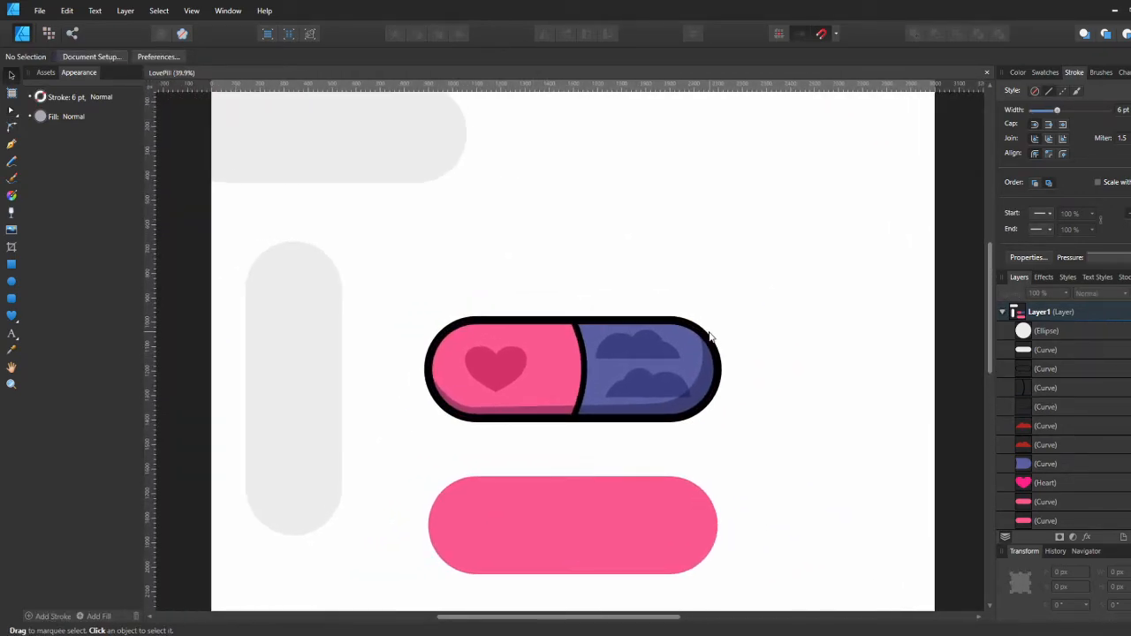
Draw a thin tapered highlight streak about 767 px wide across the pill's upper part, layered just above the shadow
{"action": "key", "text": "p"}
{"action": "scroll", "coordinate": [547, 359], "scroll_direction": "up", "scroll_amount": 1}
{"action": "left_click", "coordinate": [1030, 388]}
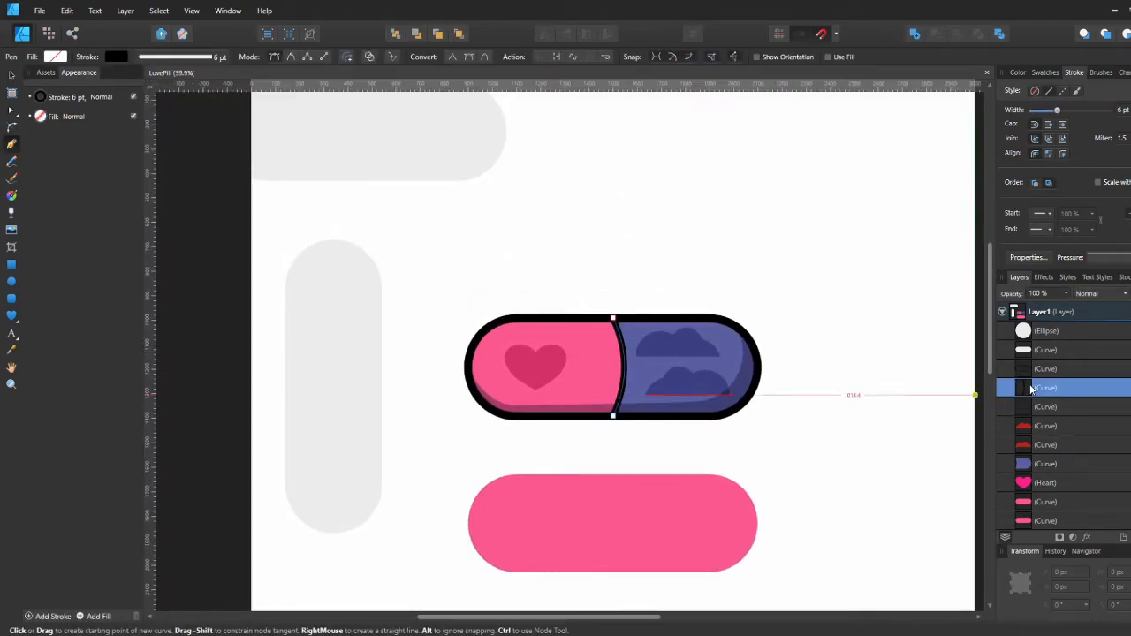
{"action": "left_click", "coordinate": [1025, 416]}
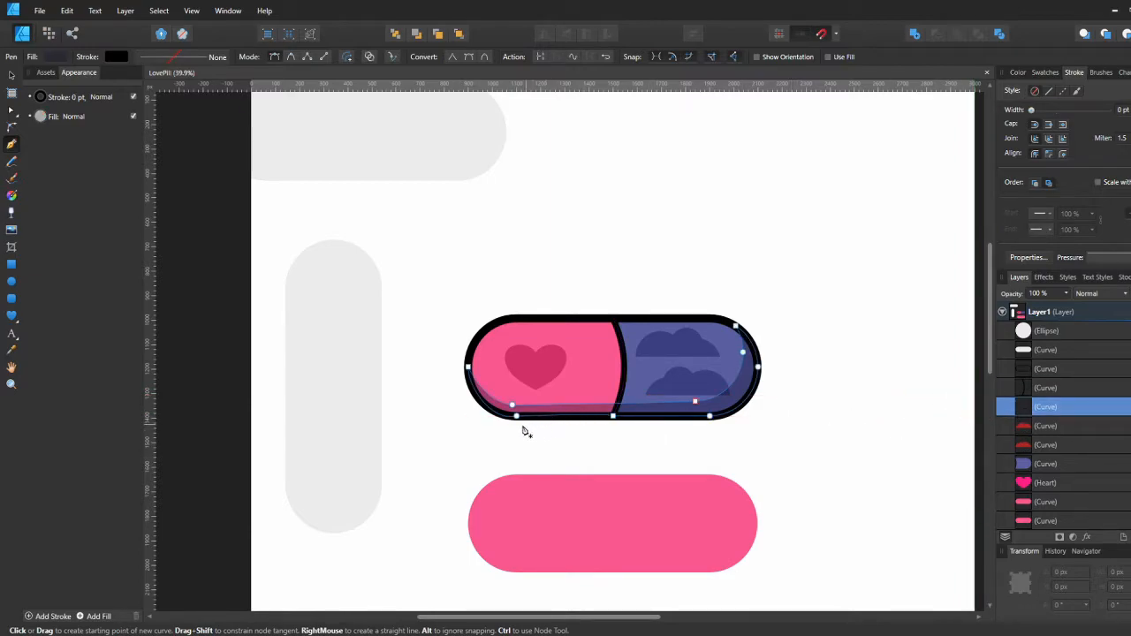
{"action": "key", "text": "v"}
{"action": "key", "text": "p"}
{"action": "left_click", "coordinate": [517, 337]}
{"action": "left_click", "coordinate": [701, 338]}
{"action": "key", "text": "a"}
{"action": "left_click", "coordinate": [608, 338]}
{"action": "key", "text": "Delete"}
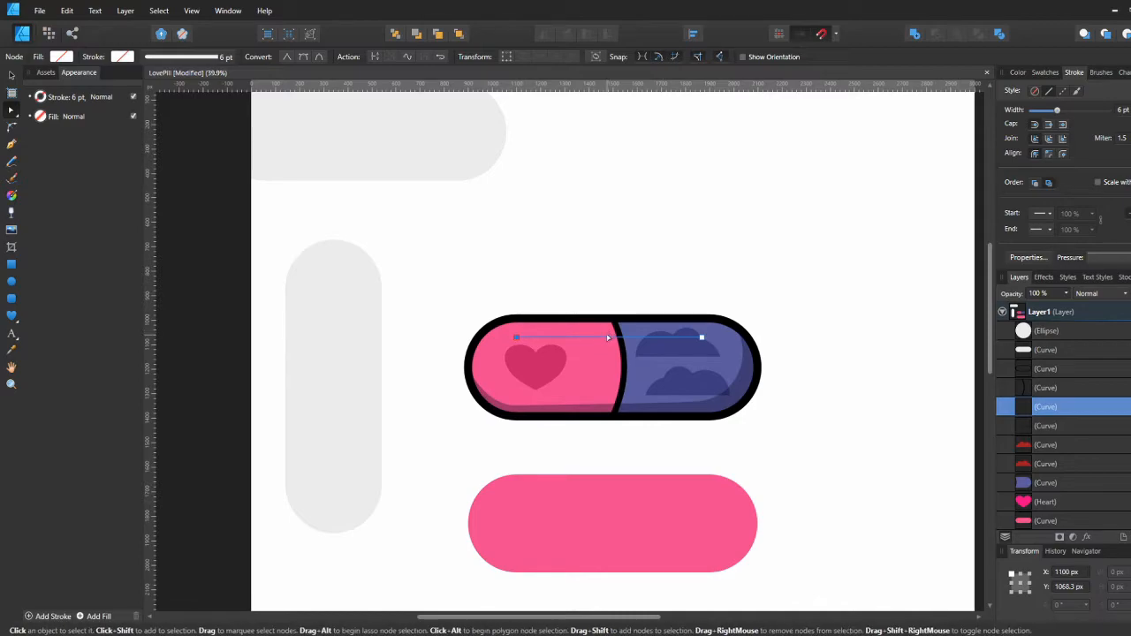
Fill the highlight streak with a pale pink of magenta 13 and yellow 6
{"action": "left_click", "coordinate": [59, 58]}
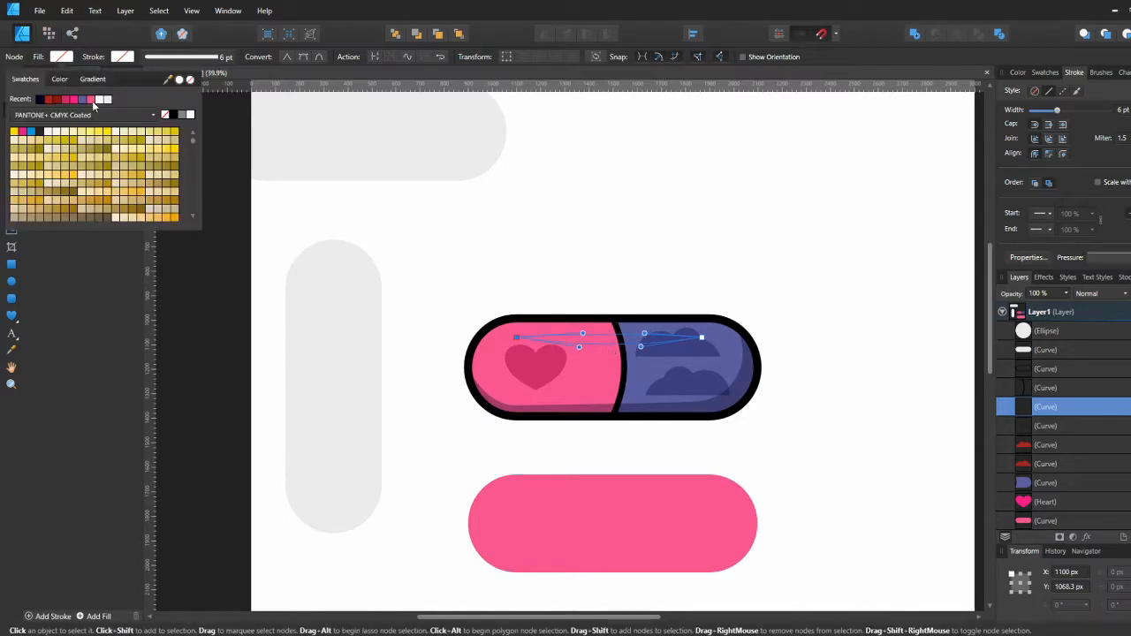
{"action": "left_click", "coordinate": [94, 100]}
{"action": "left_click", "coordinate": [67, 81]}
{"action": "left_click", "coordinate": [43, 134]}
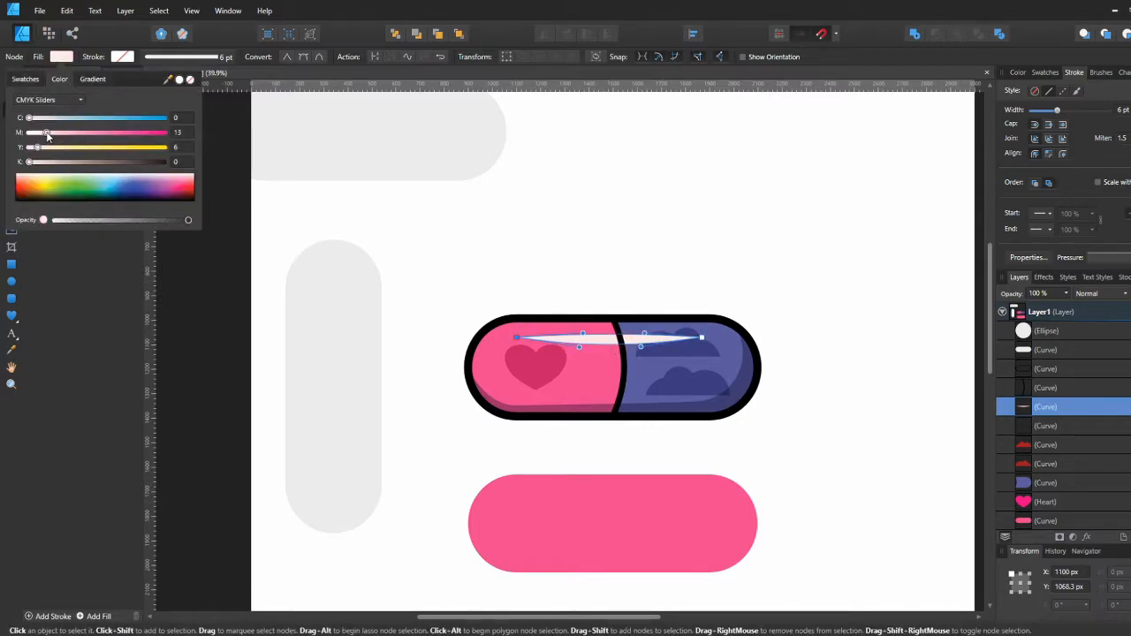
{"action": "left_click", "coordinate": [500, 198]}
Move the highlight streak slightly up toward the pill's upper edge and lower its fill opacity
{"action": "key", "text": "v"}
{"action": "left_click_drag", "start_coordinate": [606, 341], "coordinate": [606, 335]}
{"action": "left_click", "coordinate": [61, 57]}
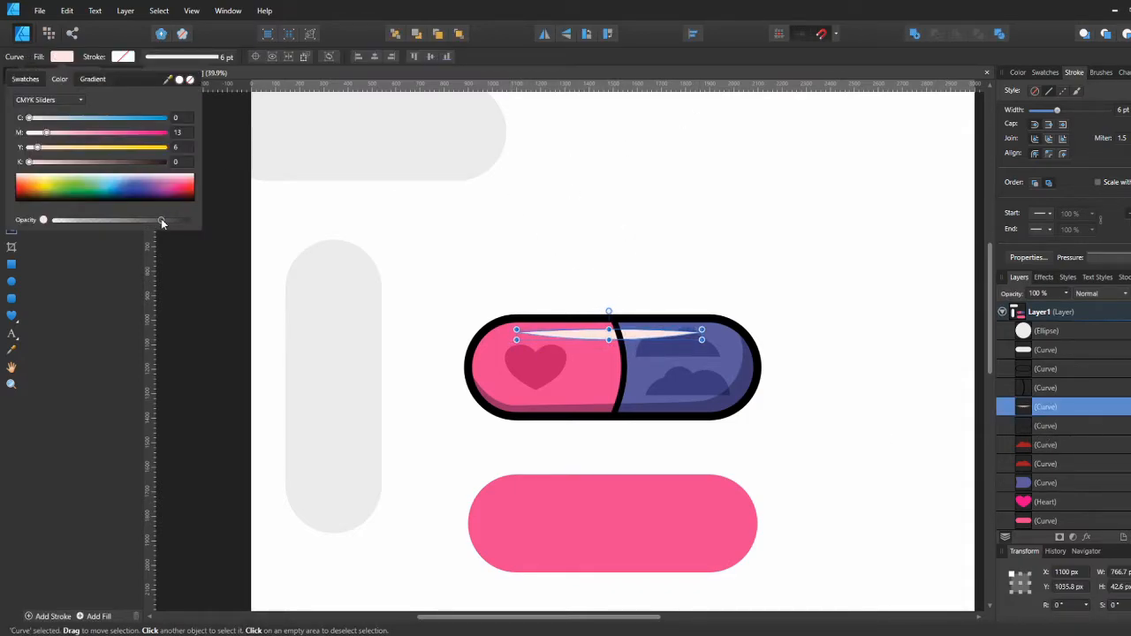
{"action": "left_click_drag", "start_coordinate": [160, 220], "coordinate": [123, 221]}
{"action": "left_click", "coordinate": [484, 215]}
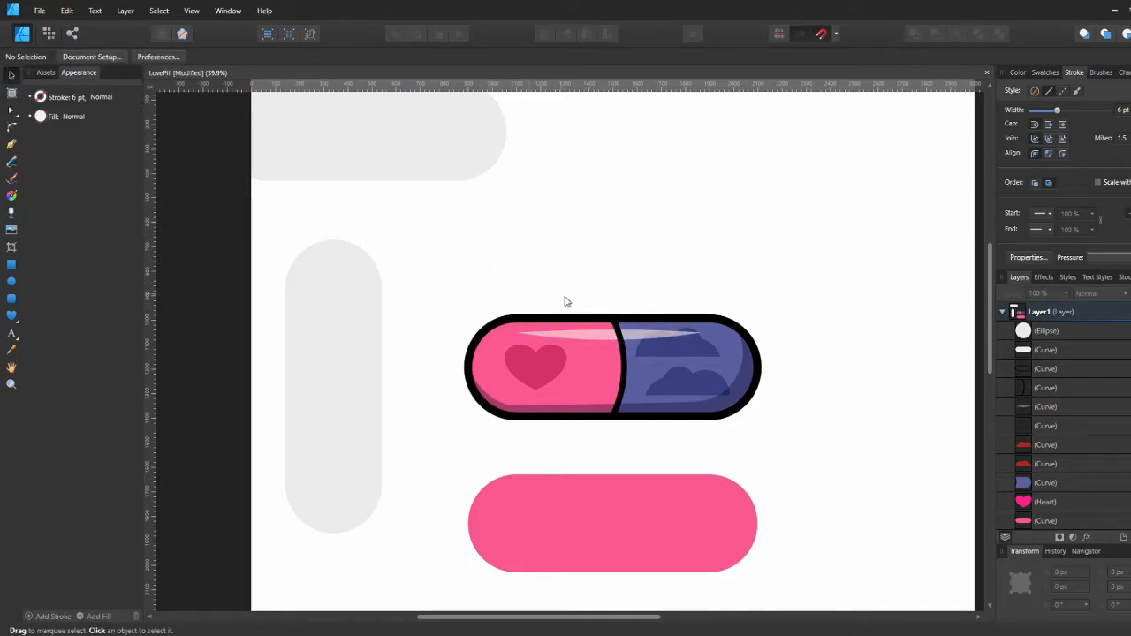
Add a small semi-transparent pale circle on the blue half at the right end of the highlight streak
{"action": "left_click", "coordinate": [12, 283]}
{"action": "mouse_move", "coordinate": [711, 326]}
{"action": "left_mouse_down"}
{"action": "mouse_move", "coordinate": [727, 343]}
{"action": "mouse_move", "coordinate": [705, 337]}
{"action": "mouse_move", "coordinate": [725, 329]}
{"action": "mouse_move", "coordinate": [715, 336]}
{"action": "left_mouse_up"}
{"action": "key", "text": "v"}
{"action": "left_click", "coordinate": [658, 334]}
{"action": "key", "text": "a"}
{"action": "key", "text": "v"}
{"action": "left_click", "coordinate": [720, 335]}
{"action": "key", "text": "ctrl+d"}
{"action": "left_click", "coordinate": [720, 235]}
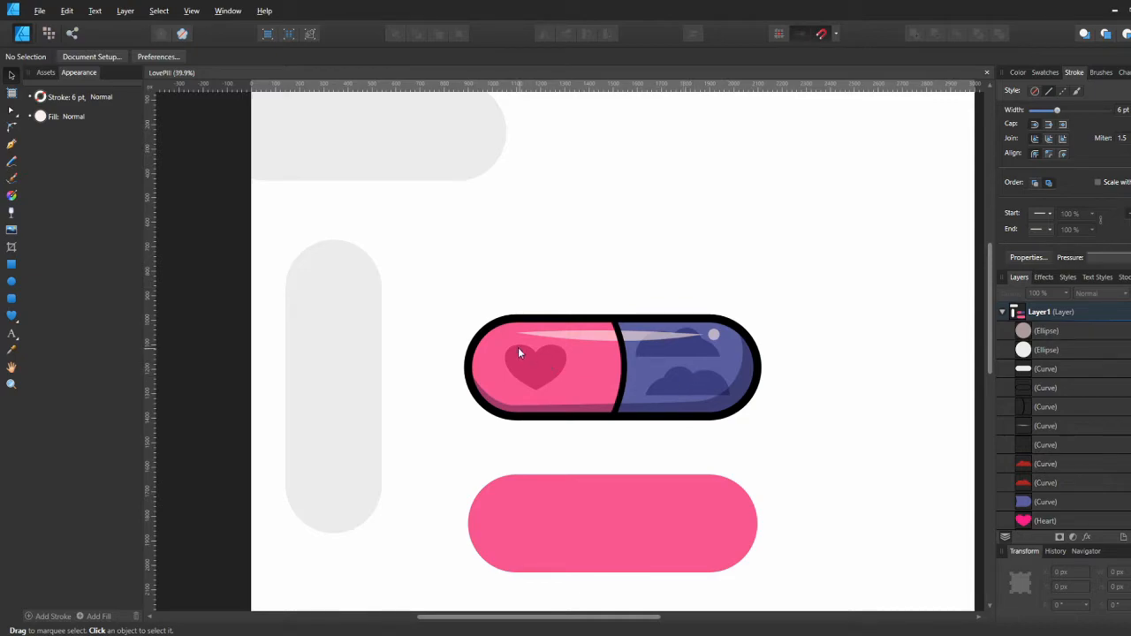
Copy the pink body above the pill and subtract an offset duplicate, leaving a crescent along the upper-left edge
{"action": "left_click_drag", "start_coordinate": [498, 358], "coordinate": [562, 266]}
{"action": "left_click", "coordinate": [585, 213], "text": "shift"}
{"action": "left_click", "coordinate": [936, 33]}
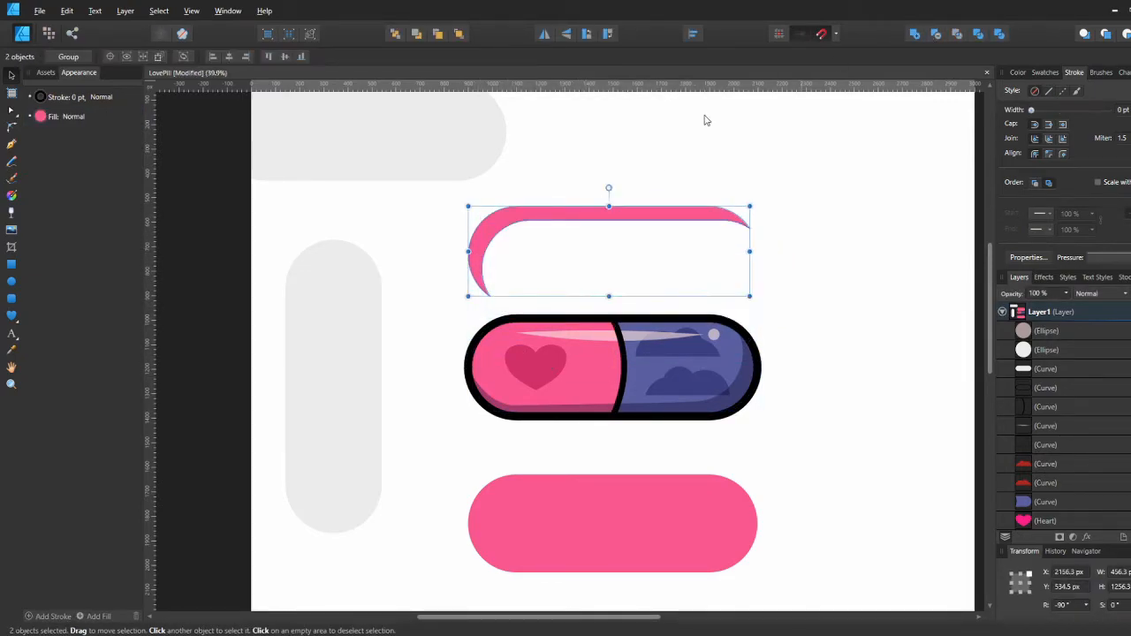
Delete the right-end nodes of the new pink crescent and move it onto the pill's left end
{"action": "key", "text": "a"}
{"action": "left_click_drag", "start_coordinate": [680, 180], "coordinate": [760, 265]}
{"action": "key", "text": "Delete"}
{"action": "key", "text": "v"}
{"action": "left_click_drag", "start_coordinate": [488, 225], "coordinate": [487, 337]}
Fill the left-end crescent with pale pink (magenta 8, yellow 6) and lower its fill opacity
{"action": "left_click", "coordinate": [63, 58]}
{"action": "left_click", "coordinate": [41, 134]}
{"action": "left_click", "coordinate": [91, 219]}
{"action": "left_click", "coordinate": [132, 220]}
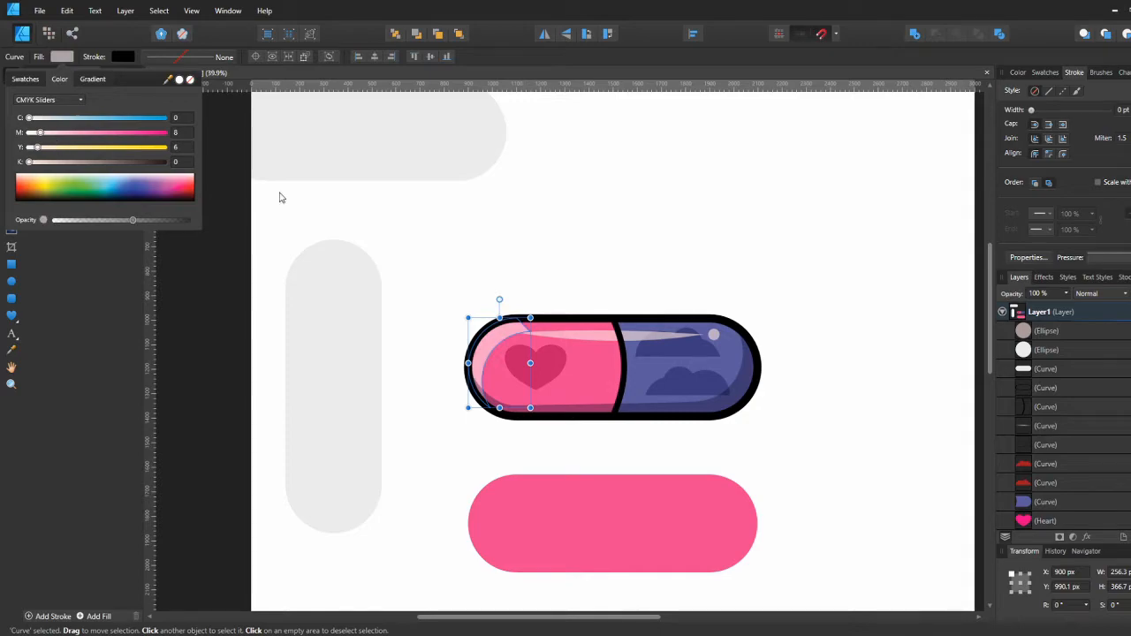
{"action": "left_click", "coordinate": [25, 78]}
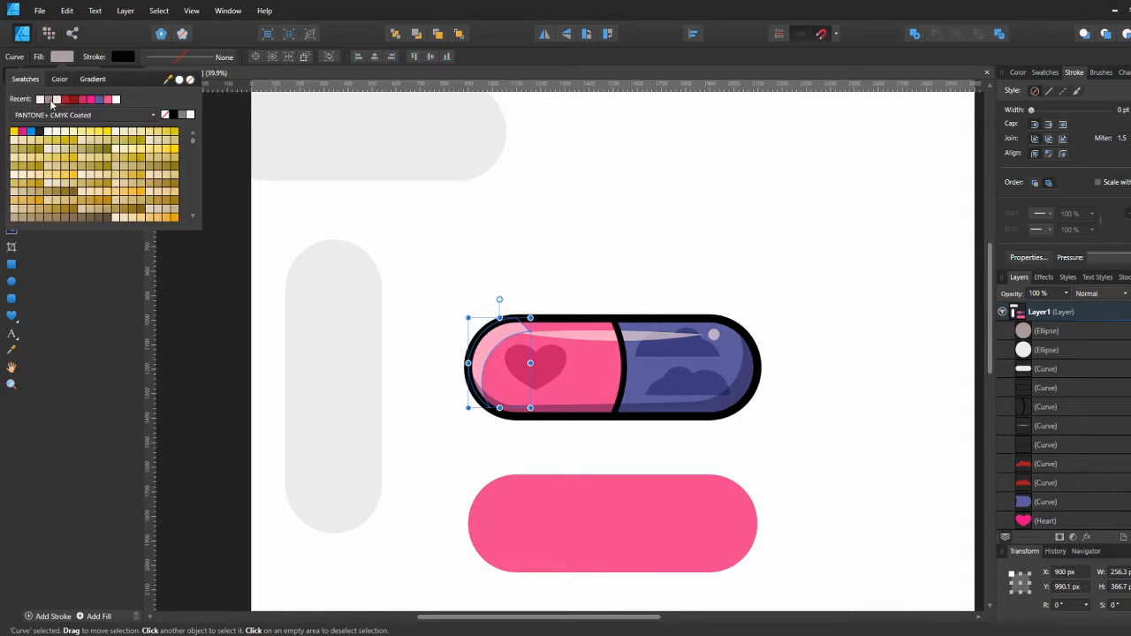
{"action": "left_click", "coordinate": [327, 146]}
Reshape the highlight crescent's upper tip so it meets the pill's top outline in a smooth curve
{"action": "scroll", "coordinate": [509, 343], "scroll_direction": "up", "scroll_amount": 2}
{"action": "double_click", "coordinate": [491, 331]}
{"action": "left_click_drag", "start_coordinate": [541, 328], "coordinate": [553, 305]}
{"action": "left_click", "coordinate": [558, 256]}
{"action": "left_click", "coordinate": [496, 342]}
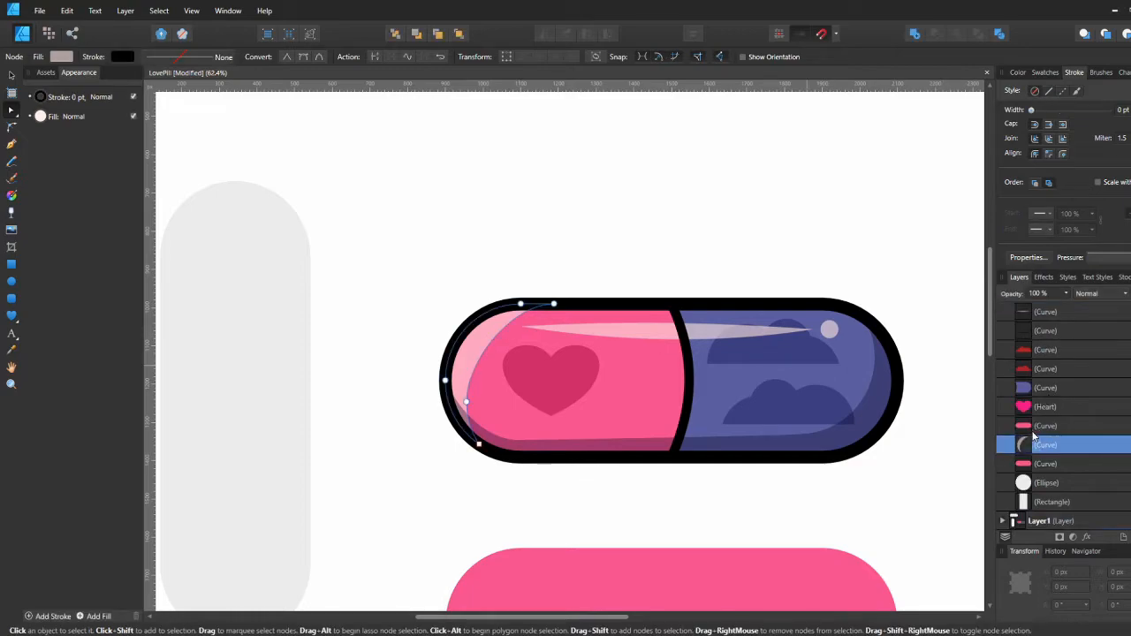
Move the highlight crescent in the layer order to directly below the streak and above the shadow
{"action": "left_click_drag", "start_coordinate": [1030, 443], "coordinate": [1036, 401]}
{"action": "left_click", "coordinate": [743, 245]}
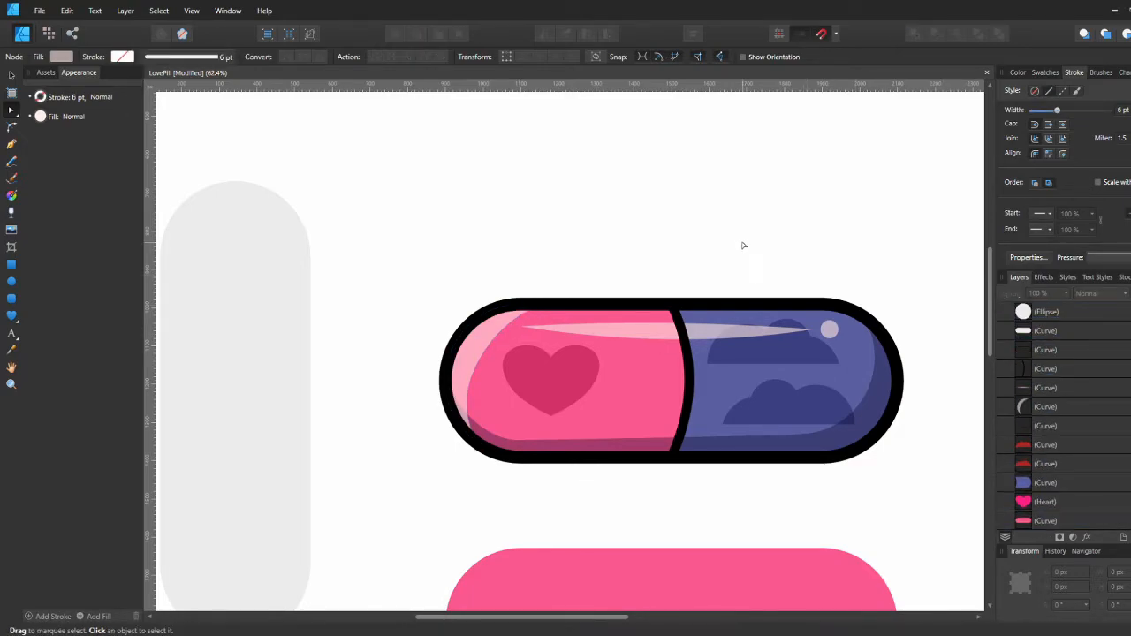
{"action": "scroll", "coordinate": [738, 246], "scroll_direction": "down", "scroll_amount": 4}
{"action": "left_click", "coordinate": [605, 299]}
{"action": "left_click", "coordinate": [684, 232]}
{"action": "key", "text": "v"}
{"action": "left_click", "coordinate": [684, 232]}
{"action": "left_click_drag", "start_coordinate": [693, 230], "coordinate": [637, 250]}
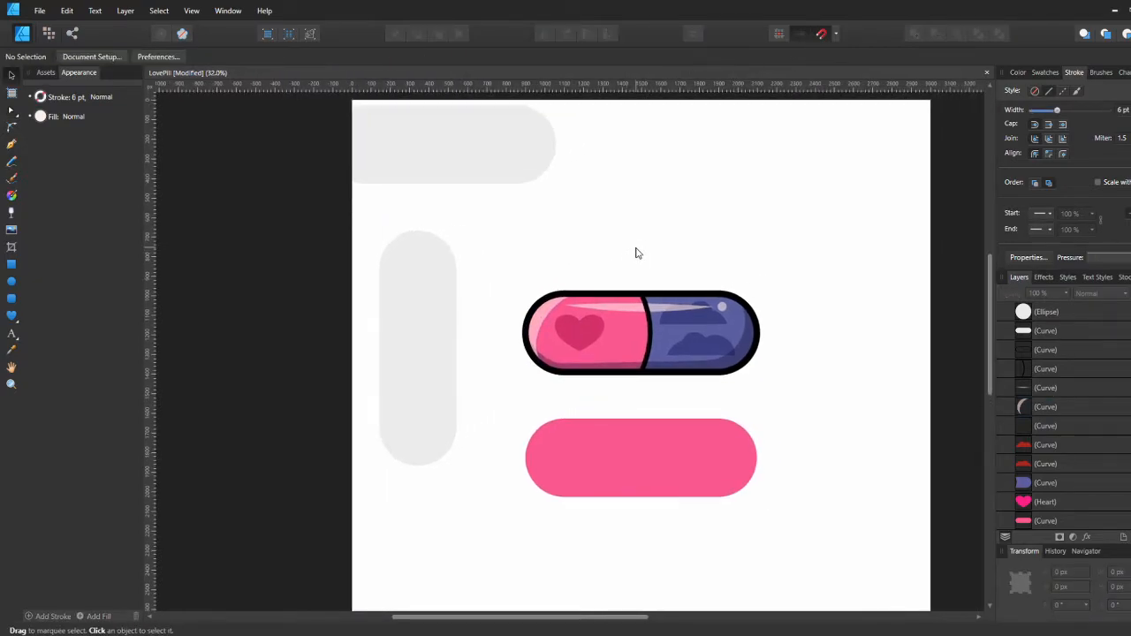
Place a black-filled copy of the pill outline behind the pink and blue bodies and nudge it downward
{"action": "left_click", "coordinate": [735, 297]}
{"action": "scroll", "coordinate": [1046, 377], "scroll_direction": "down", "scroll_amount": 1}
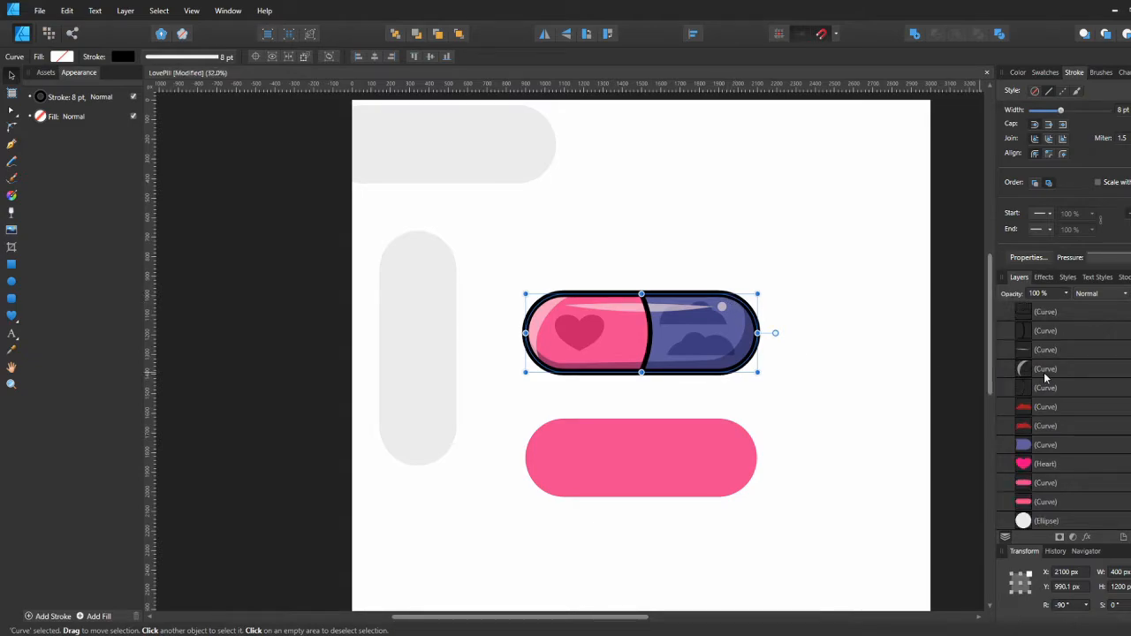
{"action": "left_click_drag", "start_coordinate": [1043, 354], "coordinate": [1030, 470]}
{"action": "left_click", "coordinate": [69, 57]}
{"action": "left_click", "coordinate": [530, 197]}
{"action": "left_click", "coordinate": [1016, 458]}
{"action": "key", "text": "shift+Down"}
{"action": "key", "text": "shift+Down"}
{"action": "left_click", "coordinate": [865, 319]}
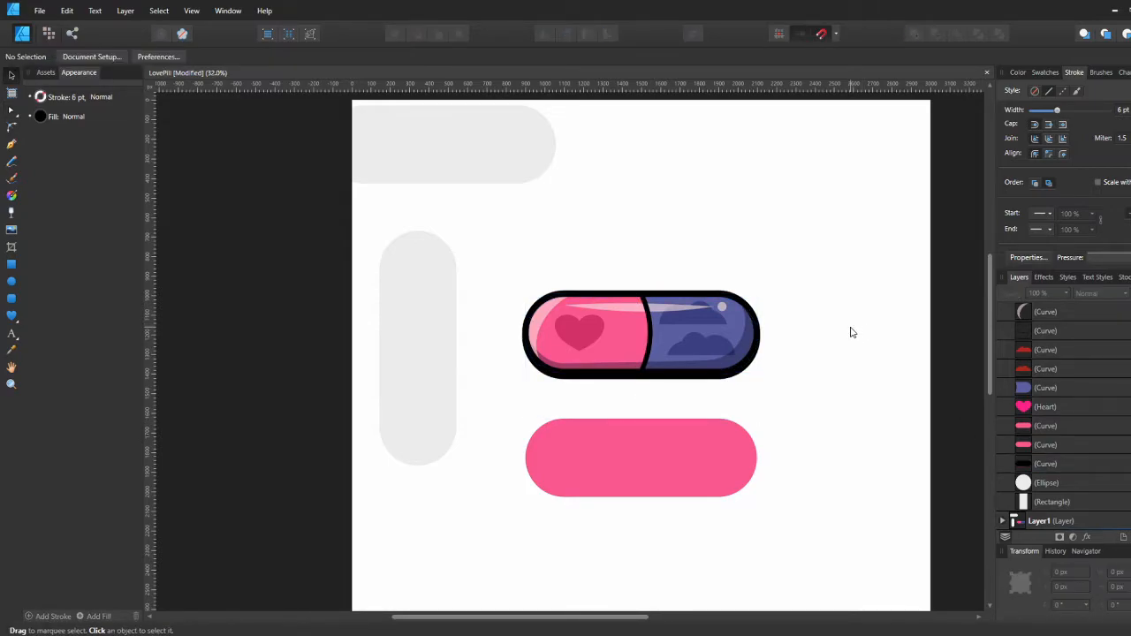
Shape the pill outline's stroke pressure profile to dip in the middle, giving the line a varying width
{"action": "left_click", "coordinate": [693, 295]}
{"action": "left_click", "coordinate": [1109, 258]}
{"action": "mouse_move", "coordinate": [1125, 272]}
{"action": "left_mouse_down"}
{"action": "mouse_move", "coordinate": [1042, 310]}
{"action": "mouse_move", "coordinate": [1055, 274]}
{"action": "mouse_move", "coordinate": [1039, 304]}
{"action": "left_mouse_up"}
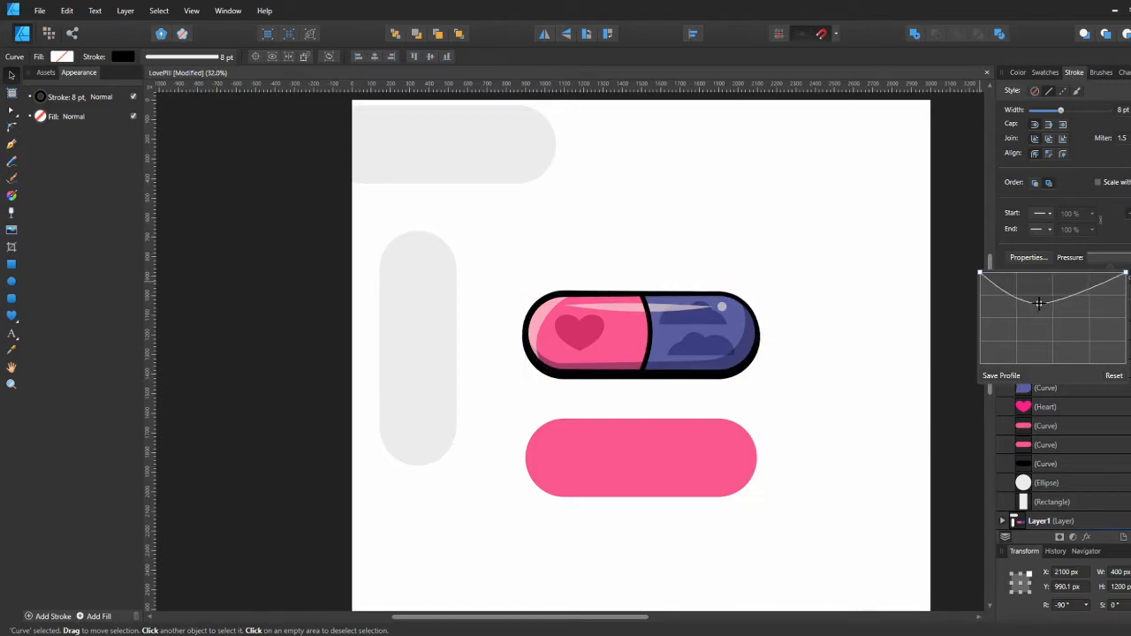
{"action": "left_click", "coordinate": [917, 327]}
{"action": "left_click", "coordinate": [736, 315]}
{"action": "scroll", "coordinate": [738, 315], "scroll_direction": "up", "scroll_amount": 4}
{"action": "left_click", "coordinate": [751, 329]}
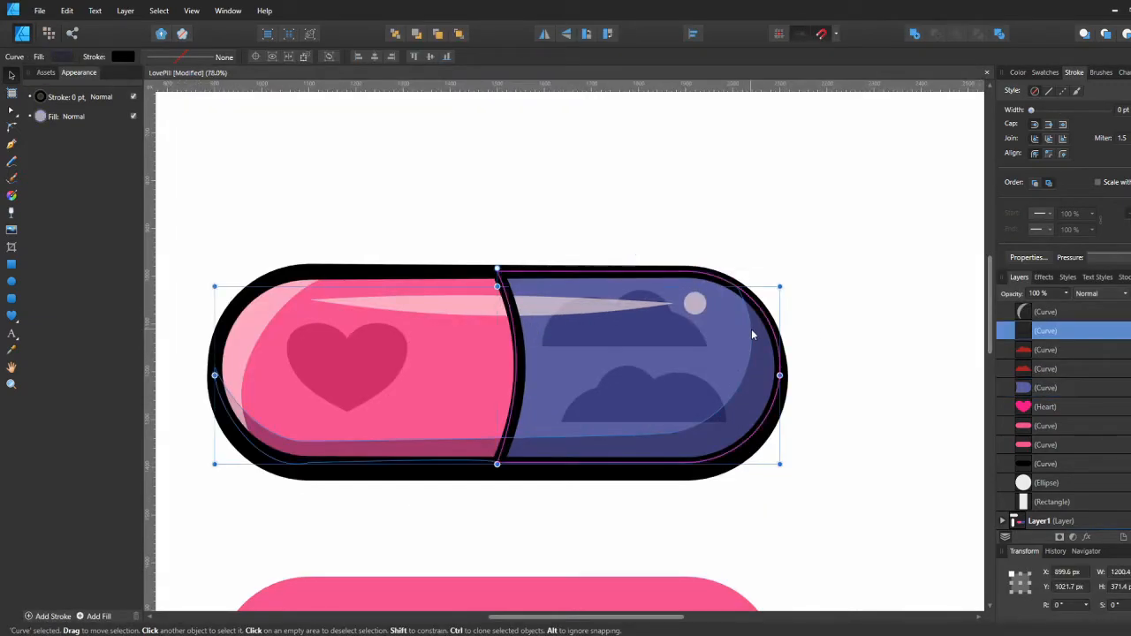
{"action": "left_click", "coordinate": [602, 309]}
{"action": "left_click", "coordinate": [643, 330]}
{"action": "left_click", "coordinate": [742, 208]}
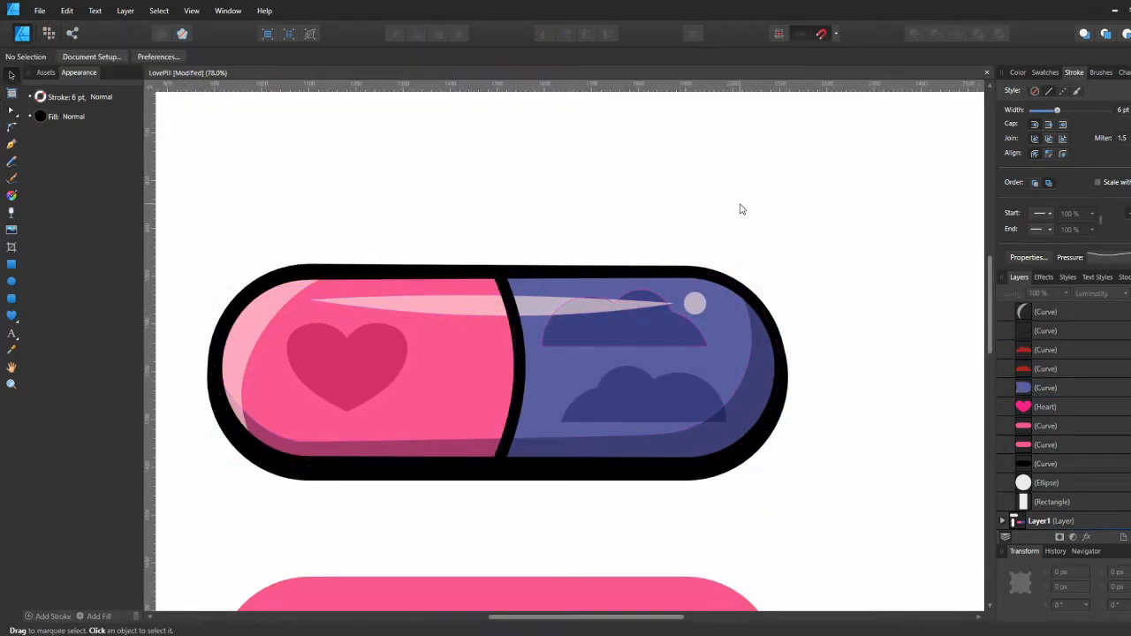
Save the document and hide the spare pink body below the pill
{"action": "scroll", "coordinate": [743, 209], "scroll_direction": "down", "scroll_amount": 1}
{"action": "left_click_drag", "start_coordinate": [748, 230], "coordinate": [790, 211]}
{"action": "left_click_drag", "start_coordinate": [778, 251], "coordinate": [799, 235]}
{"action": "key", "text": "ctrl+s"}
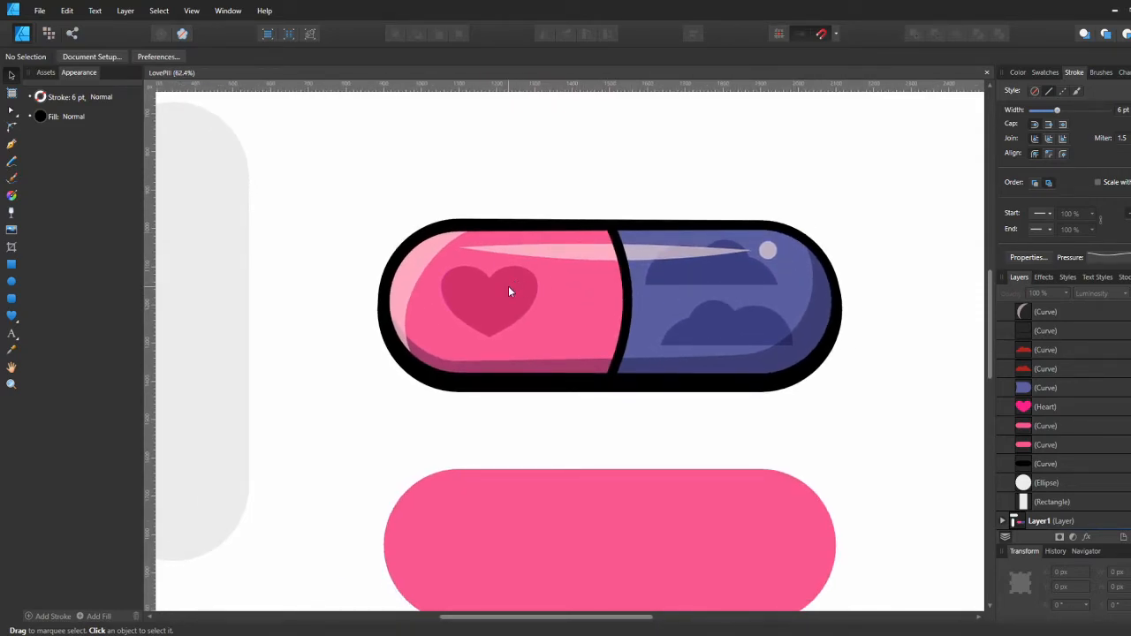
{"action": "scroll", "coordinate": [566, 384], "scroll_direction": "down", "scroll_amount": 3}
{"action": "left_click", "coordinate": [572, 448]}
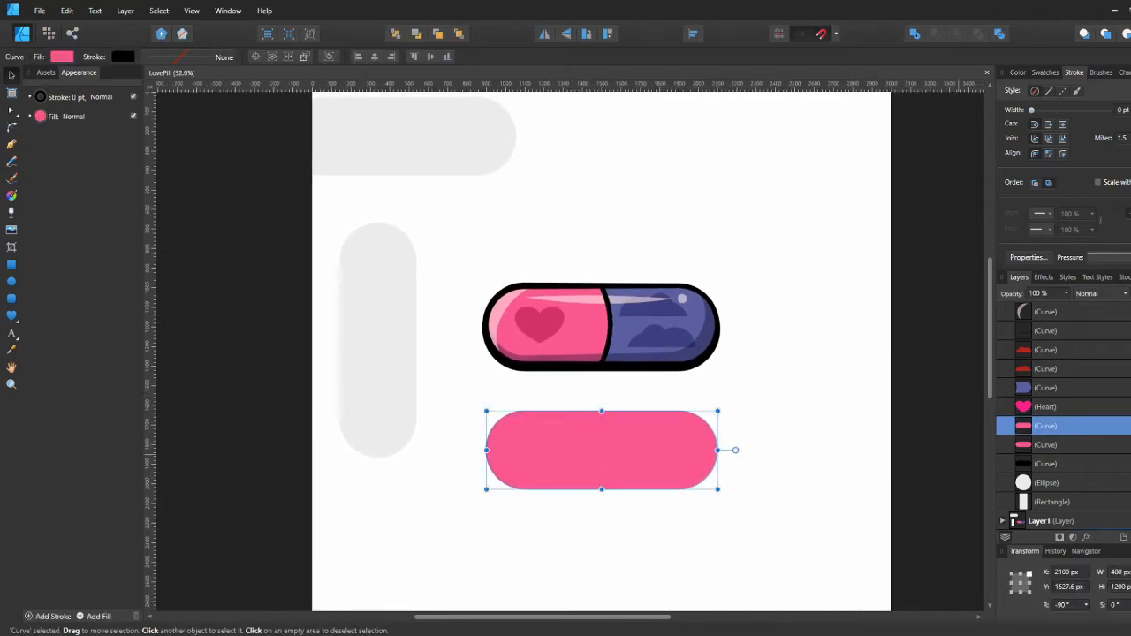
{"action": "left_click", "coordinate": [1130, 426]}
{"action": "left_click", "coordinate": [739, 466]}
Add 48 pt Arial art text reading "High on love" above the pill
{"action": "key", "text": "t"}
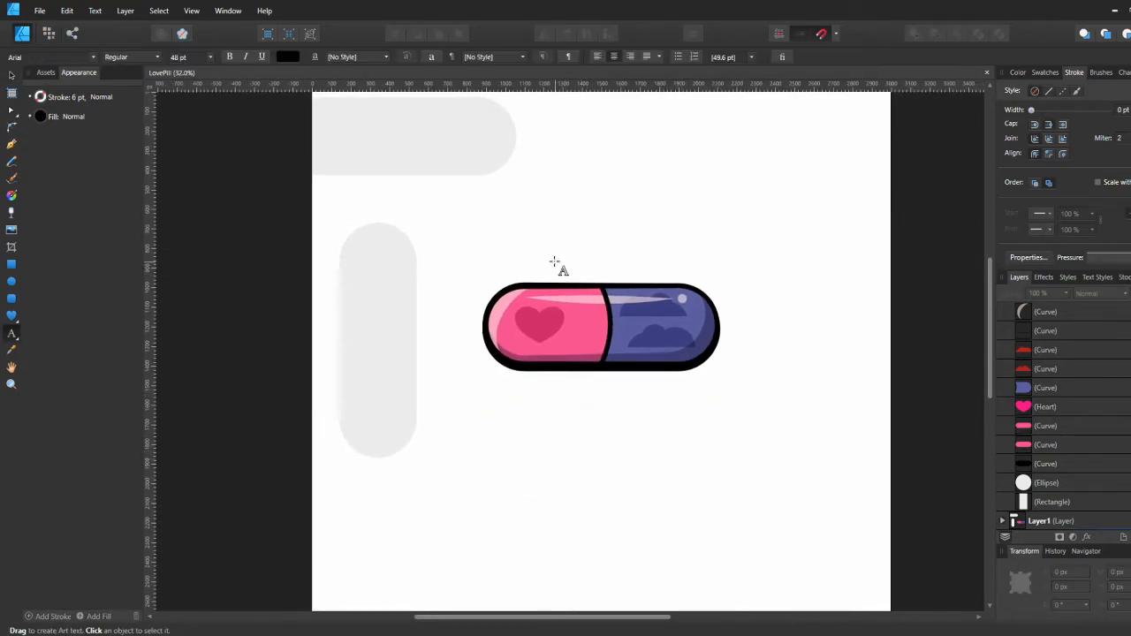
{"action": "left_click", "coordinate": [546, 254]}
{"action": "type", "text": "Hi"}
{"action": "type", "text": "n love"}
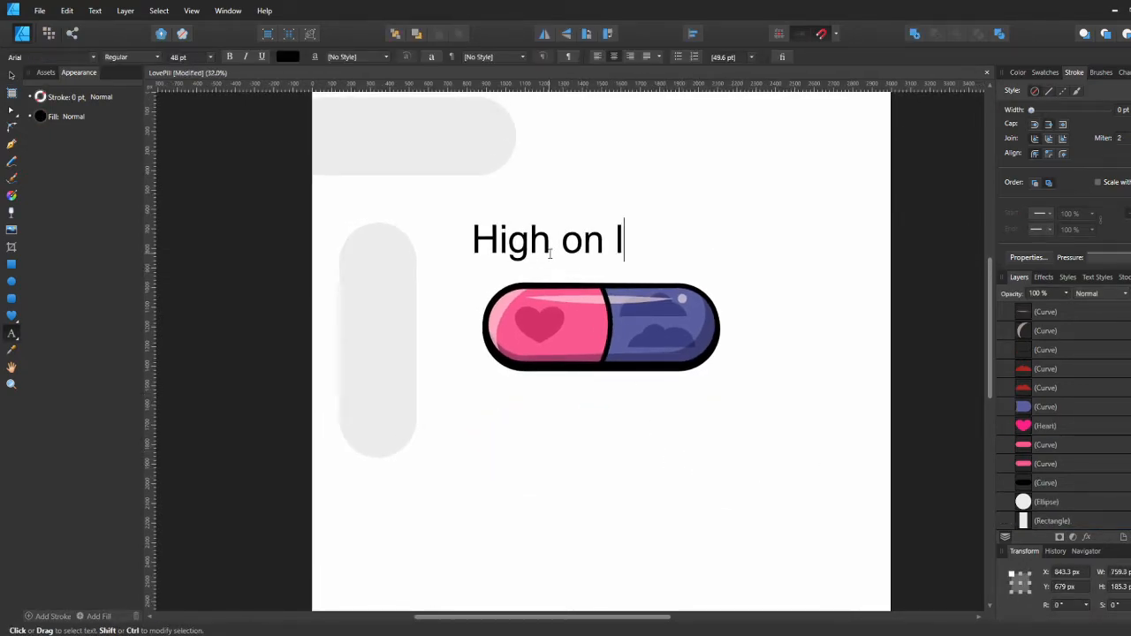
Shorten the text above the pill to "High"
{"action": "key", "text": "BackSpace"}
{"action": "key", "text": "BackSpace"}
{"action": "key", "text": "BackSpace"}
{"action": "key", "text": "BackSpace"}
{"action": "key", "text": "BackSpace"}
{"action": "key", "text": "BackSpace"}
{"action": "key", "text": "BackSpace"}
{"action": "key", "text": "BackSpace"}
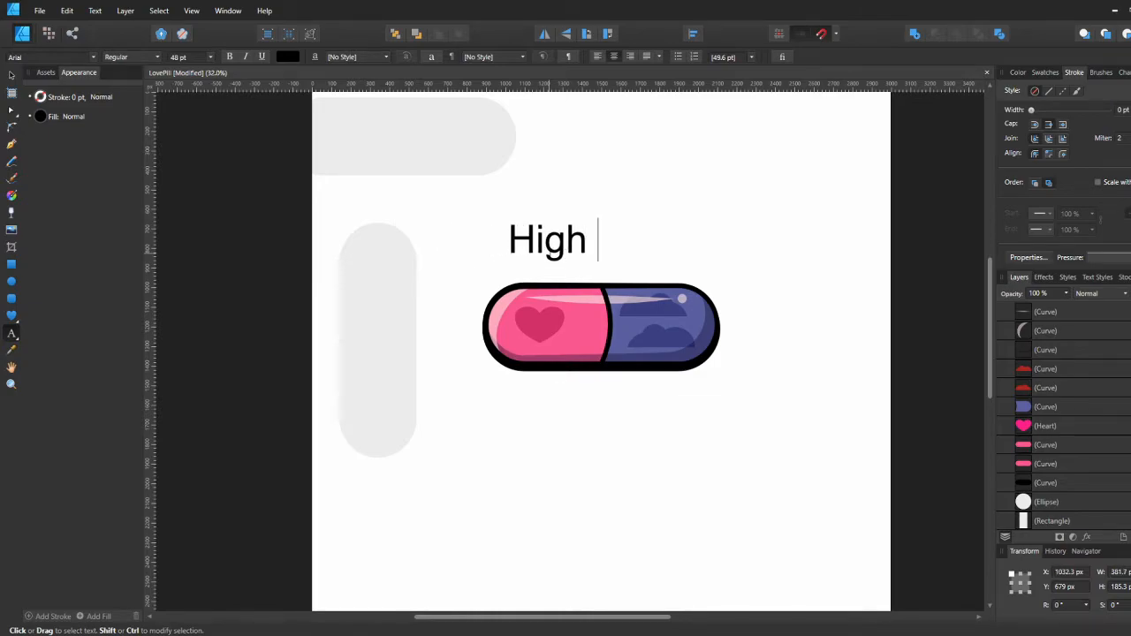
Replace the text above the pill with "Up in cloud 9"
{"action": "type", "text": "wi"}
{"action": "key", "text": "BackSpace"}
{"action": "key", "text": "BackSpace"}
{"action": "key", "text": "BackSpace"}
{"action": "key", "text": "BackSpace"}
{"action": "key", "text": "BackSpace"}
{"action": "key", "text": "BackSpace"}
{"action": "key", "text": "BackSpace"}
{"action": "type", "text": "U"}
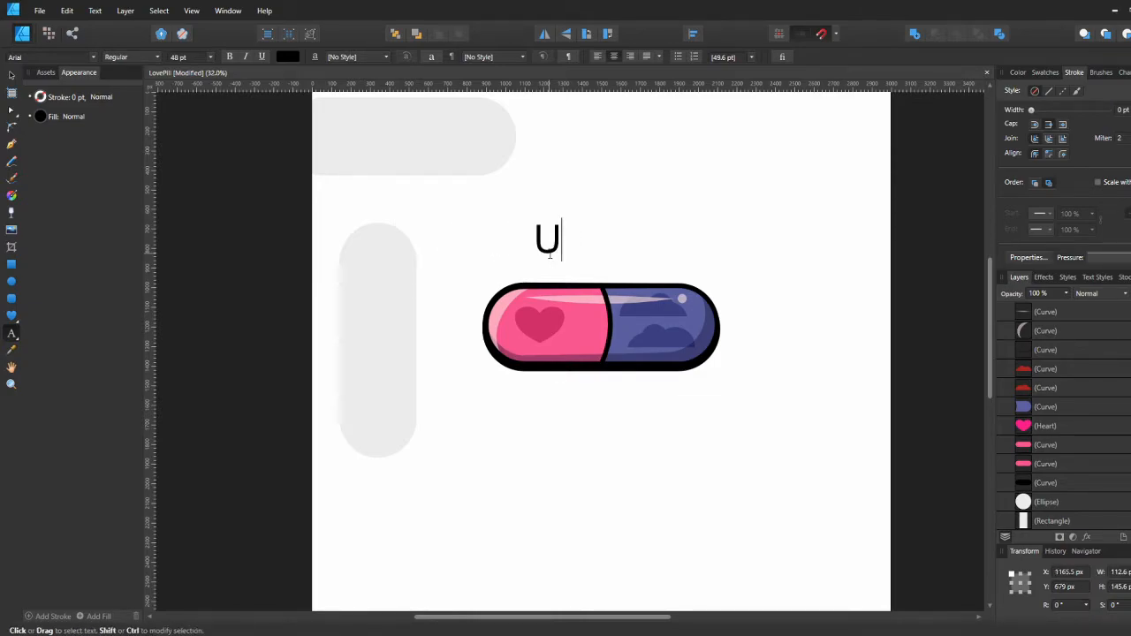
{"action": "type", "text": "p in cloud 9"}
{"action": "key", "text": "Escape"}
{"action": "key", "text": "Escape"}
{"action": "left_click", "coordinate": [602, 245]}
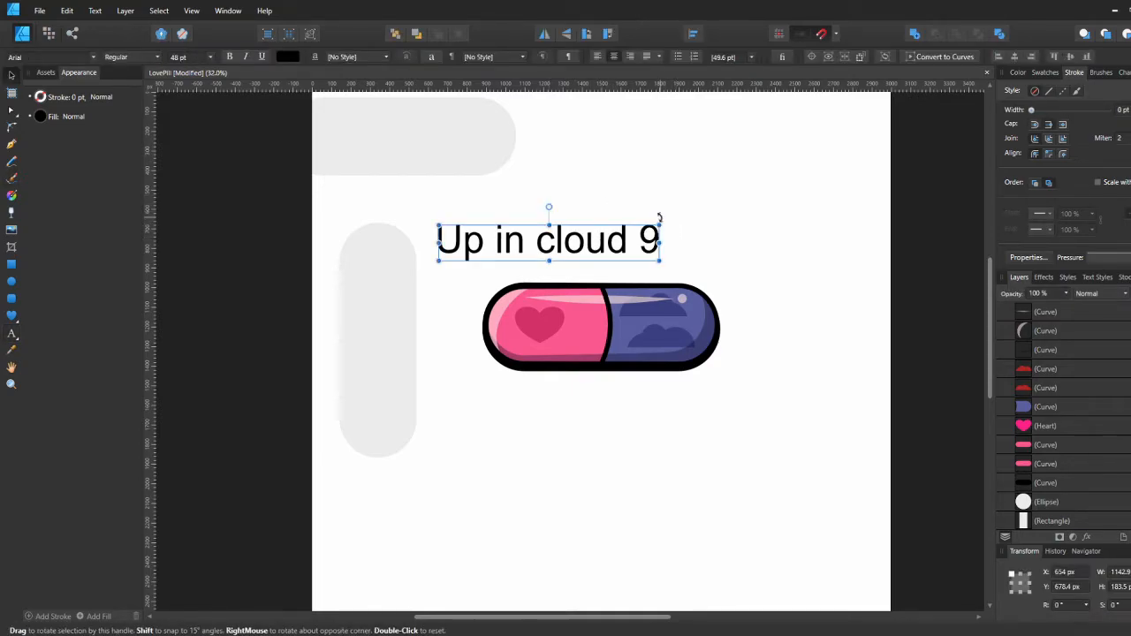
Try rotating the "Up in cloud 9" text and moving it around the pill, ending with it level just above the pill
{"action": "left_click_drag", "start_coordinate": [664, 219], "coordinate": [575, 370]}
{"action": "left_click_drag", "start_coordinate": [552, 291], "coordinate": [655, 432]}
{"action": "left_click_drag", "start_coordinate": [674, 261], "coordinate": [517, 323]}
{"action": "left_click_drag", "start_coordinate": [641, 380], "coordinate": [588, 275]}
{"action": "left_click", "coordinate": [619, 210]}
{"action": "left_click", "coordinate": [741, 245]}
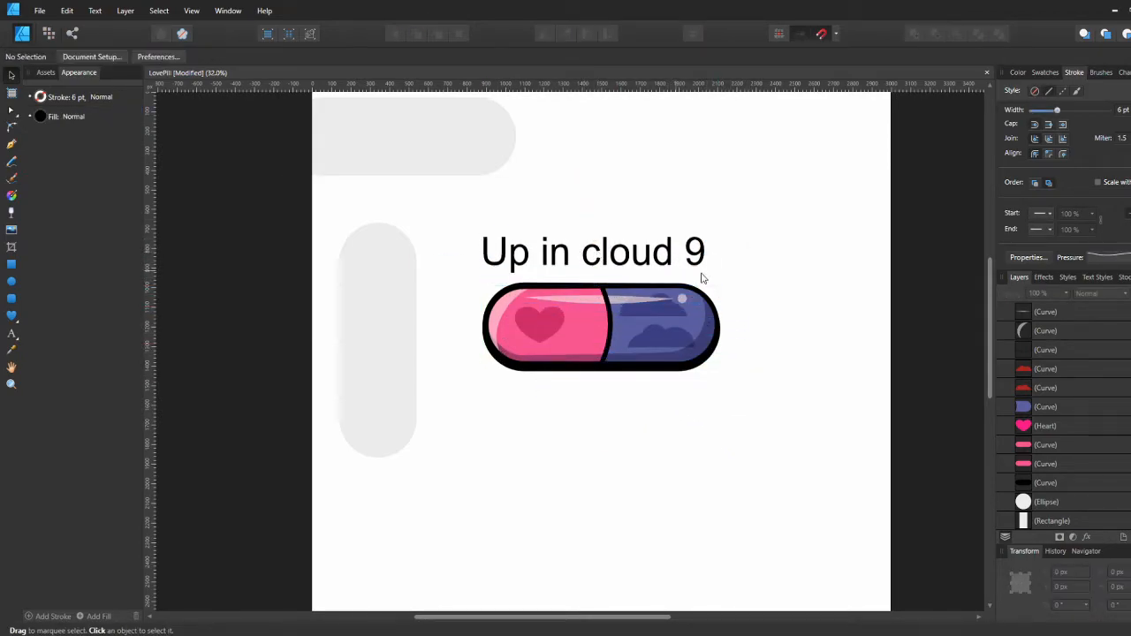
Save the document and delete the "Up in cloud 9" text
{"action": "key", "text": "ctrl+s"}
{"action": "left_click_drag", "start_coordinate": [712, 265], "coordinate": [715, 265]}
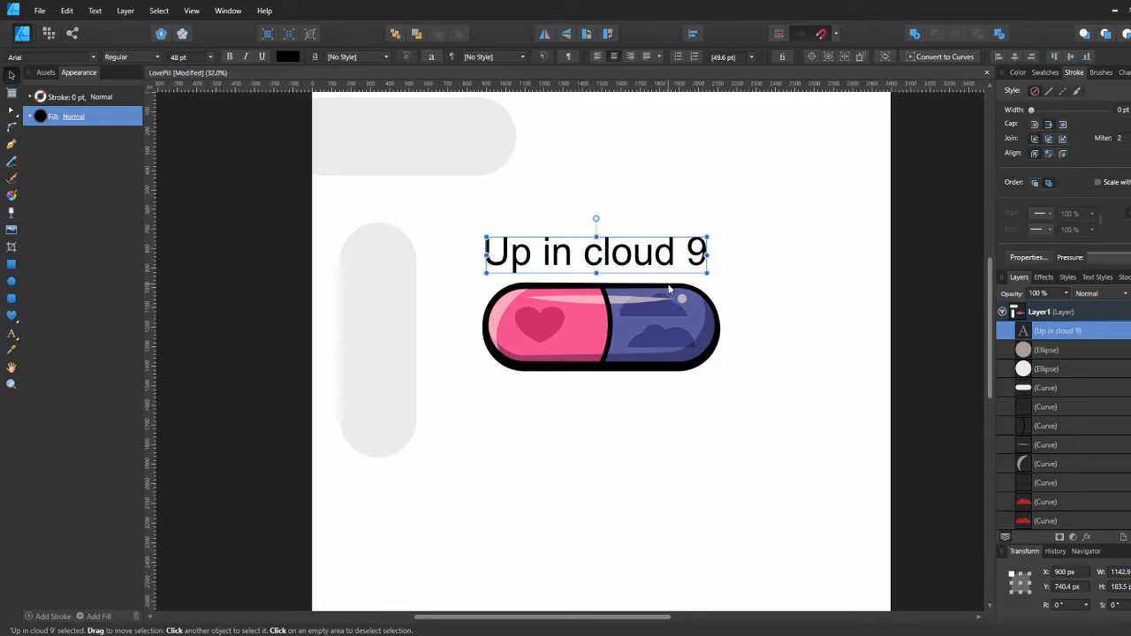
{"action": "key", "text": "Delete"}
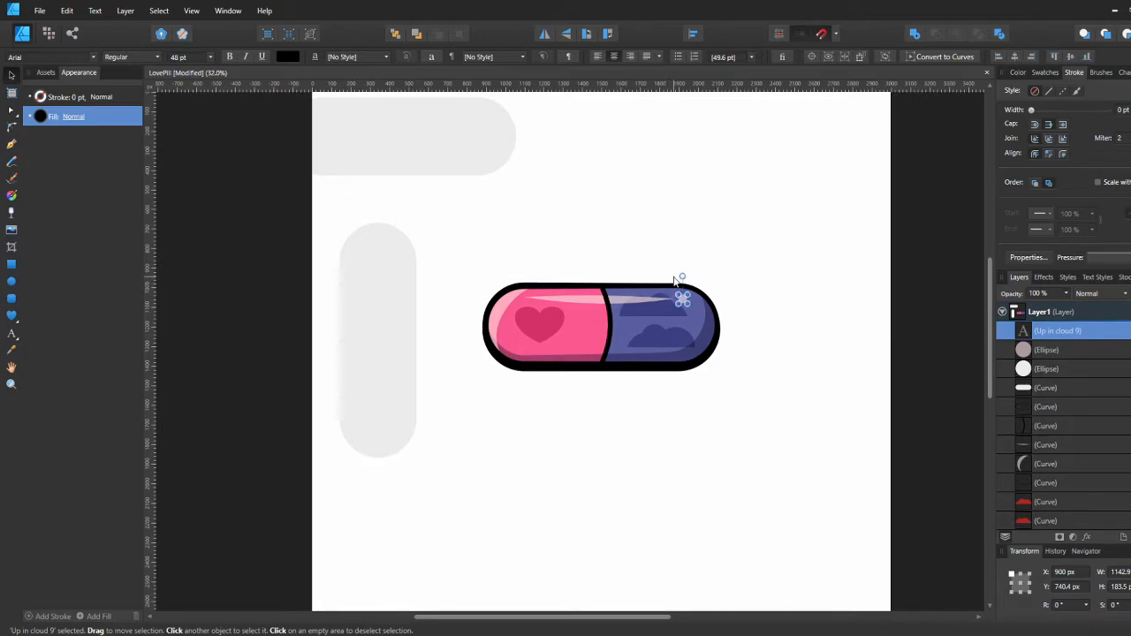
Start a shadow shape with the Pen tool, running from the pill's upper outline to its lower outline beside the divider
{"action": "left_click", "coordinate": [597, 321]}
{"action": "scroll", "coordinate": [598, 322], "scroll_direction": "up", "scroll_amount": 2}
{"action": "left_click", "coordinate": [1025, 429]}
{"action": "scroll", "coordinate": [624, 317], "scroll_direction": "up", "scroll_amount": 2}
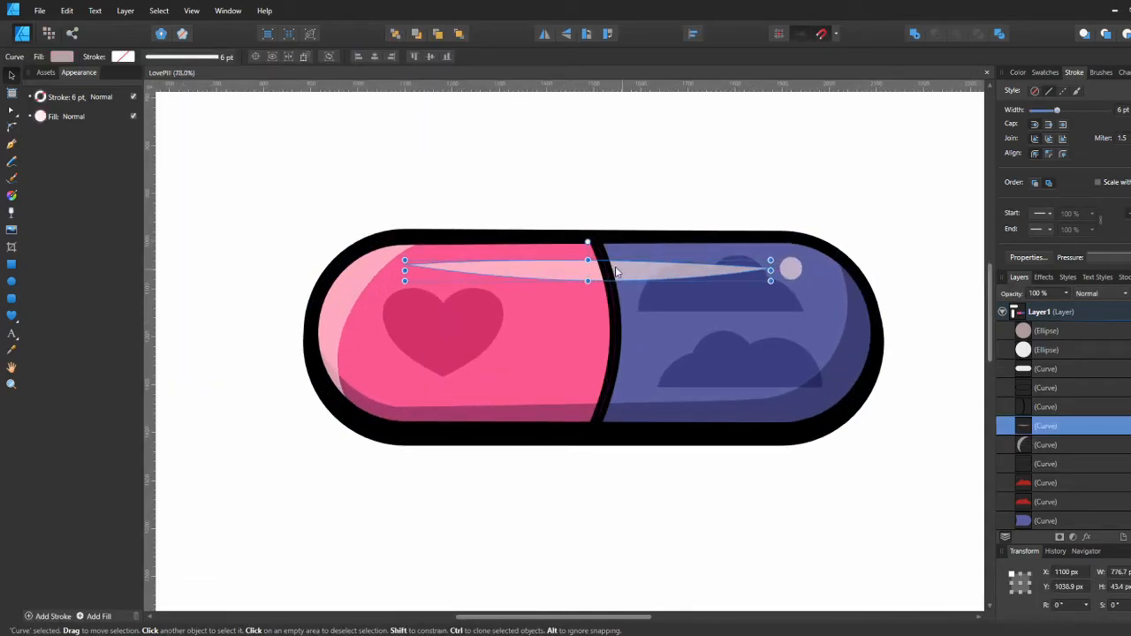
{"action": "key", "text": "p"}
{"action": "left_click", "coordinate": [583, 236]}
{"action": "left_click", "coordinate": [593, 437]}
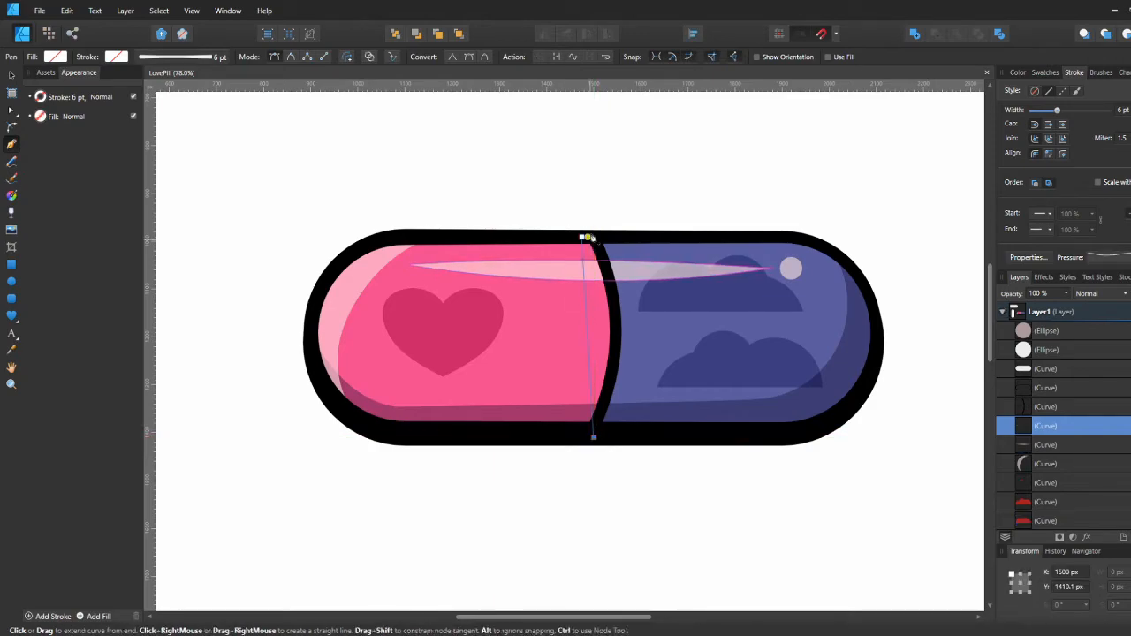
Bend the new shape to follow the divider's curve on the pink half and delete its spare middle node
{"action": "key", "text": "a"}
{"action": "left_click_drag", "start_coordinate": [604, 331], "coordinate": [614, 325]}
{"action": "left_click_drag", "start_coordinate": [582, 237], "coordinate": [588, 237]}
{"action": "left_click_drag", "start_coordinate": [631, 289], "coordinate": [619, 268]}
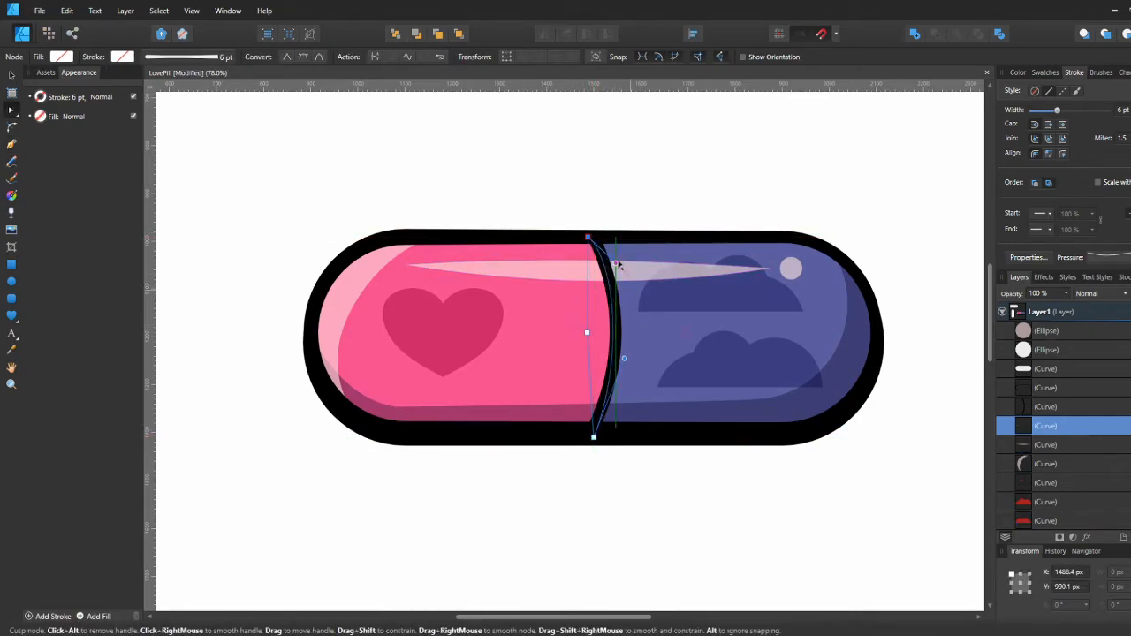
{"action": "left_click", "coordinate": [588, 333]}
{"action": "key", "text": "Delete"}
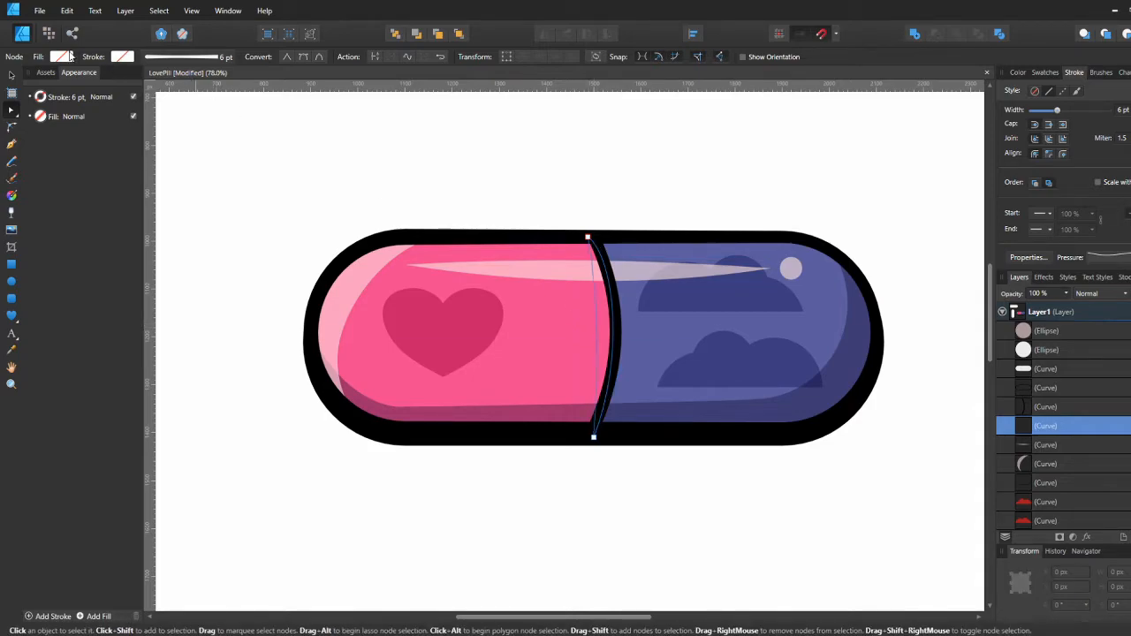
Fill the divider shadow with a very dark red, CMYK 0, 100, 7, 92
{"action": "left_click", "coordinate": [66, 57]}
{"action": "left_click", "coordinate": [115, 100]}
{"action": "left_click", "coordinate": [99, 100]}
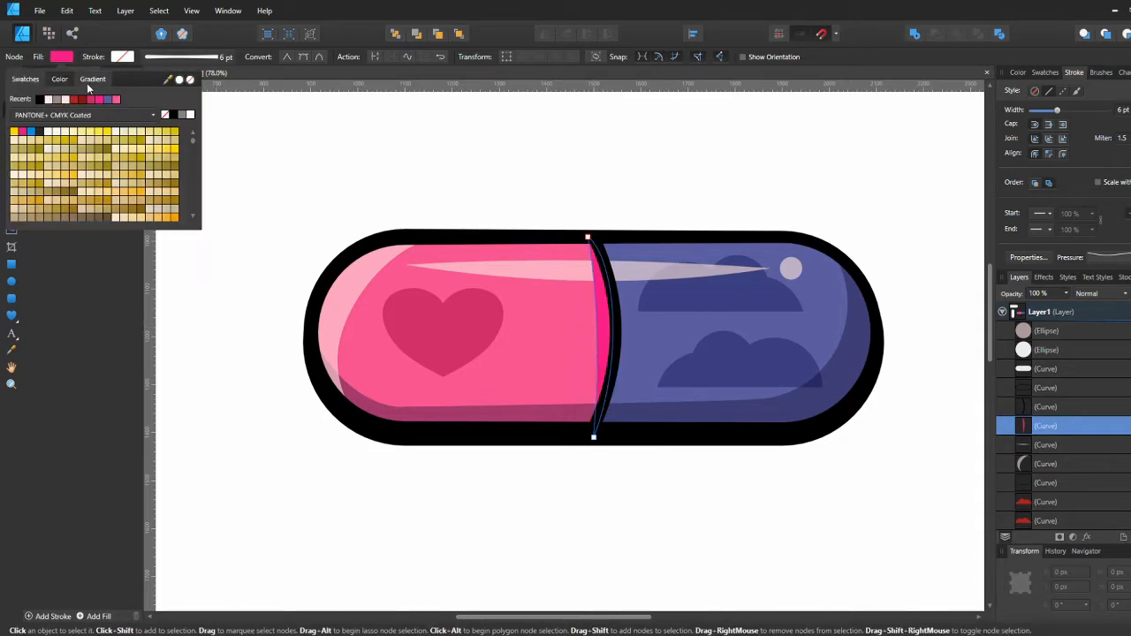
{"action": "left_click", "coordinate": [60, 80]}
{"action": "left_click", "coordinate": [151, 162]}
{"action": "left_click", "coordinate": [938, 440]}
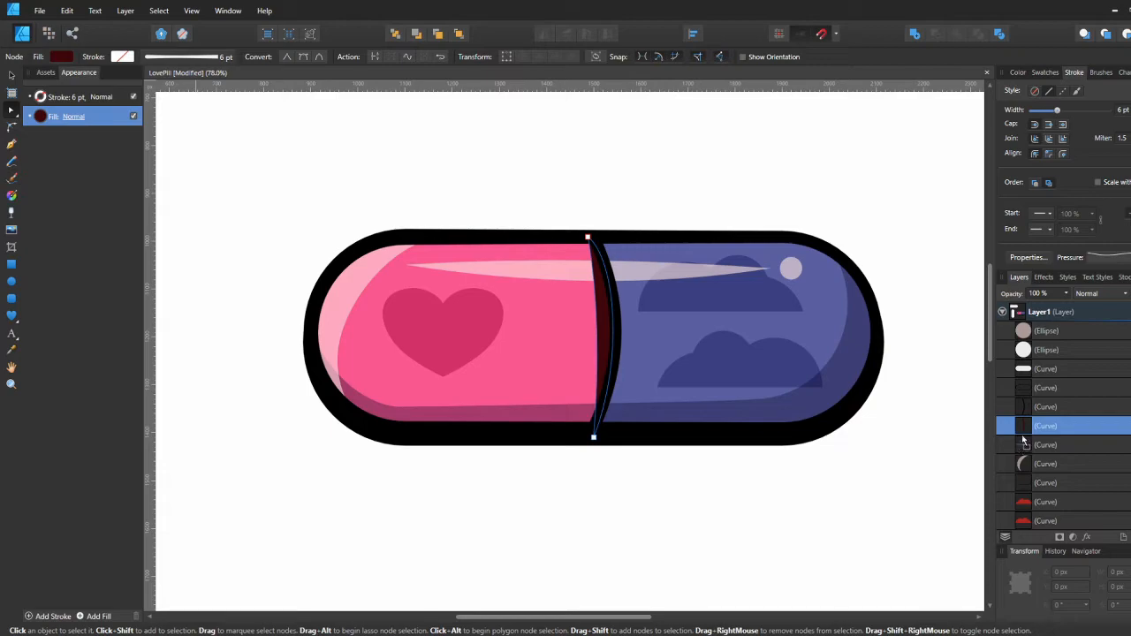
Place the divider shadow beneath the long highlight, refine its inner edge and lower end, and make its fill semi-transparent
{"action": "left_click_drag", "start_coordinate": [1089, 430], "coordinate": [1087, 454]}
{"action": "left_click_drag", "start_coordinate": [596, 322], "coordinate": [601, 326]}
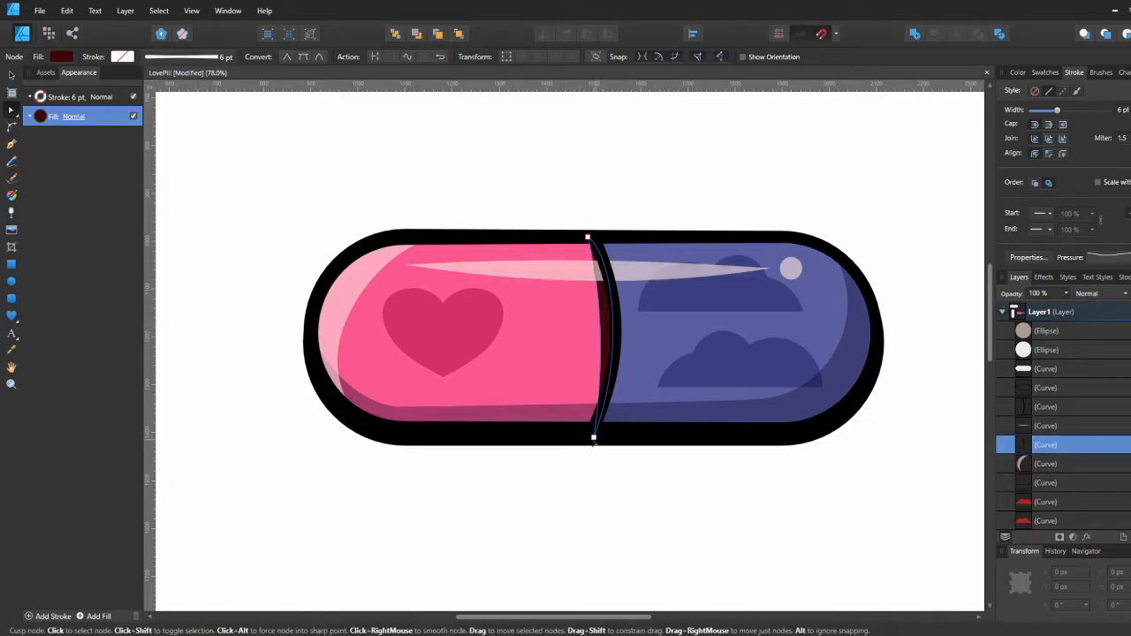
{"action": "left_click_drag", "start_coordinate": [594, 438], "coordinate": [587, 437]}
{"action": "left_click", "coordinate": [67, 57]}
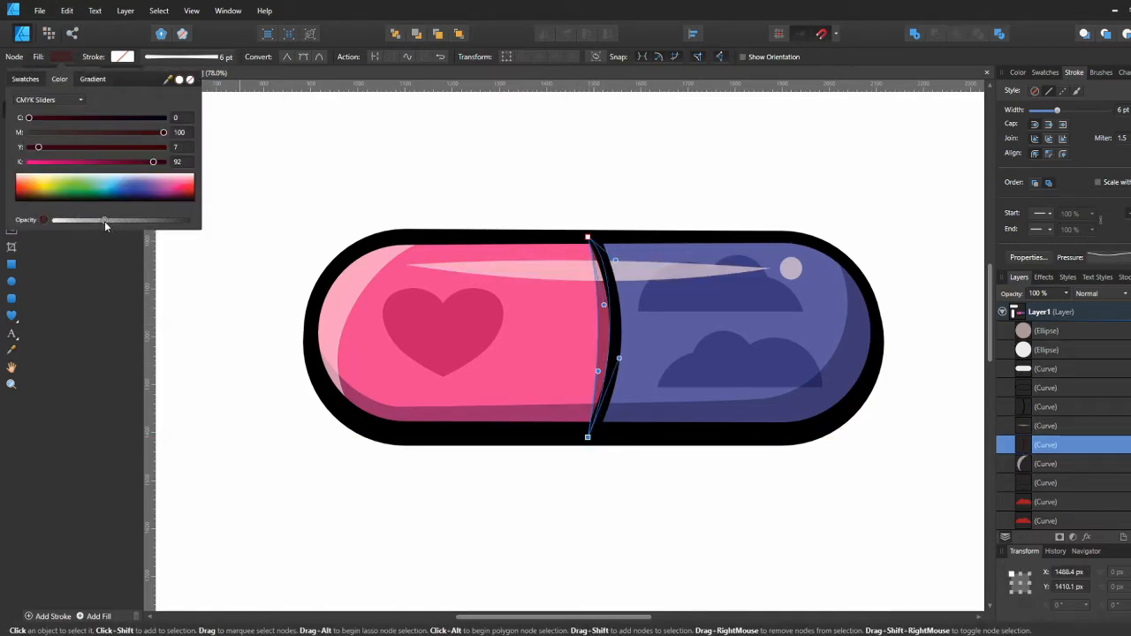
{"action": "left_click", "coordinate": [538, 151]}
{"action": "scroll", "coordinate": [655, 259], "scroll_direction": "down", "scroll_amount": 3}
{"action": "scroll", "coordinate": [655, 259], "scroll_direction": "up", "scroll_amount": 3}
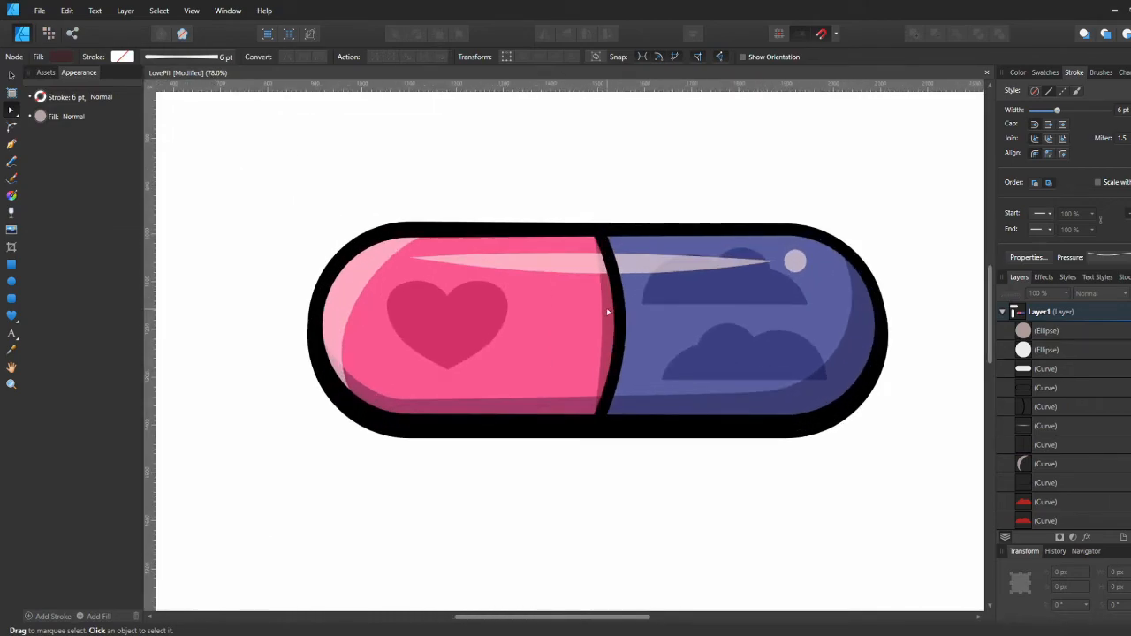
Reshape the pink-side shadow into an even band that follows the divider from the upper to the lower outline
{"action": "left_click", "coordinate": [616, 319]}
{"action": "left_click_drag", "start_coordinate": [592, 230], "coordinate": [629, 226]}
{"action": "left_click_drag", "start_coordinate": [592, 431], "coordinate": [646, 389]}
{"action": "left_click_drag", "start_coordinate": [594, 298], "coordinate": [620, 287]}
{"action": "mouse_move", "coordinate": [593, 362]}
{"action": "left_mouse_down"}
{"action": "mouse_move", "coordinate": [613, 359]}
{"action": "mouse_move", "coordinate": [608, 371]}
{"action": "left_mouse_up"}
{"action": "key", "text": "v"}
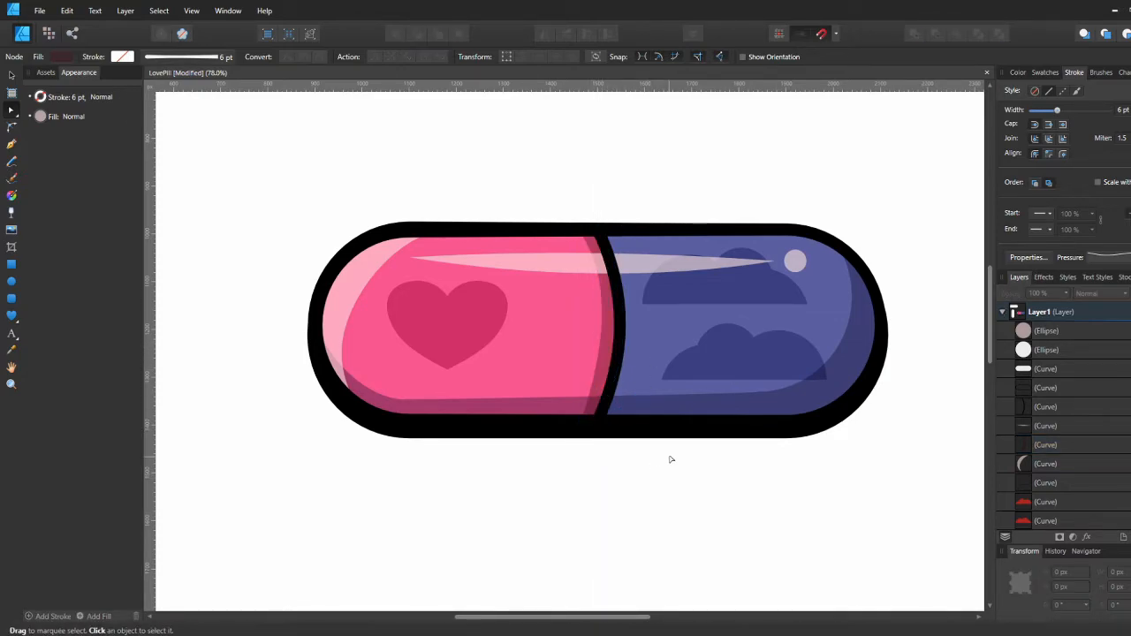
Place a copy of the divider shadow on the blue half of the pill
{"action": "scroll", "coordinate": [698, 415], "scroll_direction": "down", "scroll_amount": 3}
{"action": "scroll", "coordinate": [707, 367], "scroll_direction": "up", "scroll_amount": 5}
{"action": "left_click_drag", "start_coordinate": [614, 403], "coordinate": [646, 397]}
{"action": "scroll", "coordinate": [1060, 449], "scroll_direction": "down", "scroll_amount": 3}
{"action": "scroll", "coordinate": [1060, 449], "scroll_direction": "up", "scroll_amount": 2}
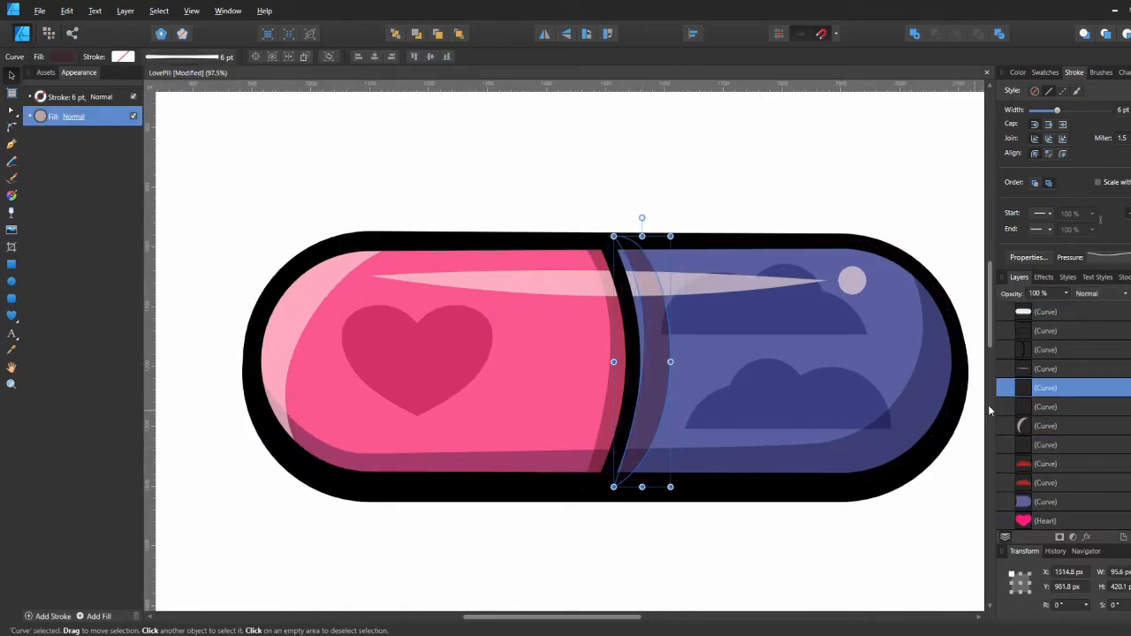
Move the blue-side shadow's upper and lower end nodes inward so they tuck behind the divider
{"action": "key", "text": "a"}
{"action": "left_click_drag", "start_coordinate": [613, 237], "coordinate": [605, 237]}
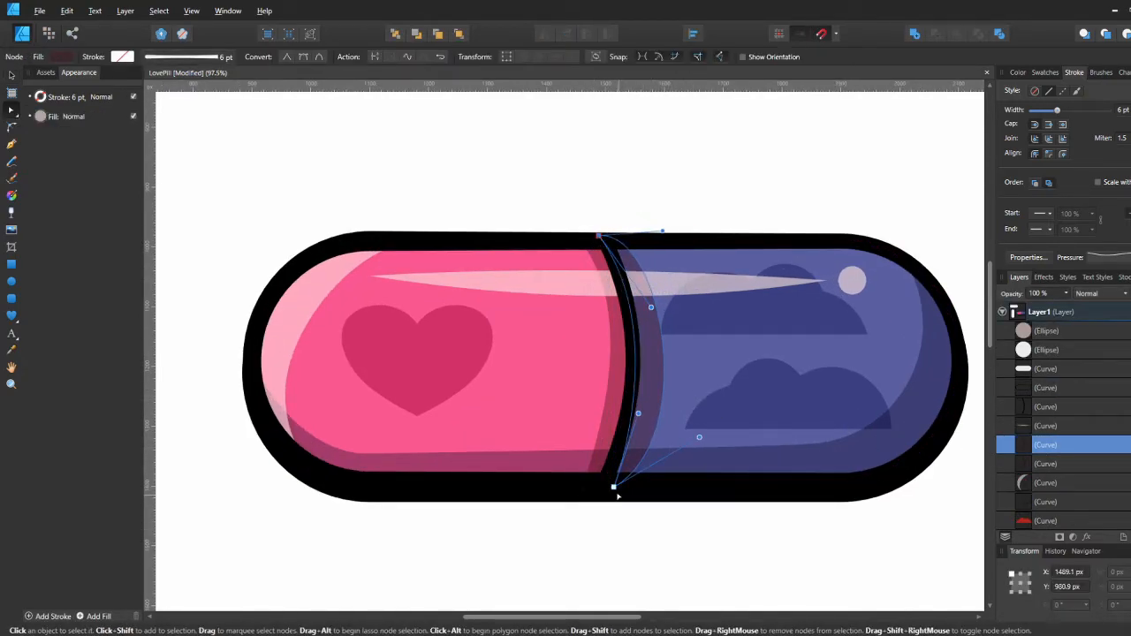
{"action": "left_click_drag", "start_coordinate": [613, 486], "coordinate": [606, 486]}
{"action": "left_click_drag", "start_coordinate": [600, 236], "coordinate": [594, 236]}
Shift the blue-side shadow closer to the divider and soften its fill
{"action": "key", "text": "v"}
{"action": "left_click", "coordinate": [613, 221]}
{"action": "left_click", "coordinate": [648, 348]}
{"action": "key", "text": "v"}
{"action": "left_click_drag", "start_coordinate": [656, 362], "coordinate": [650, 362]}
{"action": "left_click", "coordinate": [63, 57]}
{"action": "left_click", "coordinate": [460, 179]}
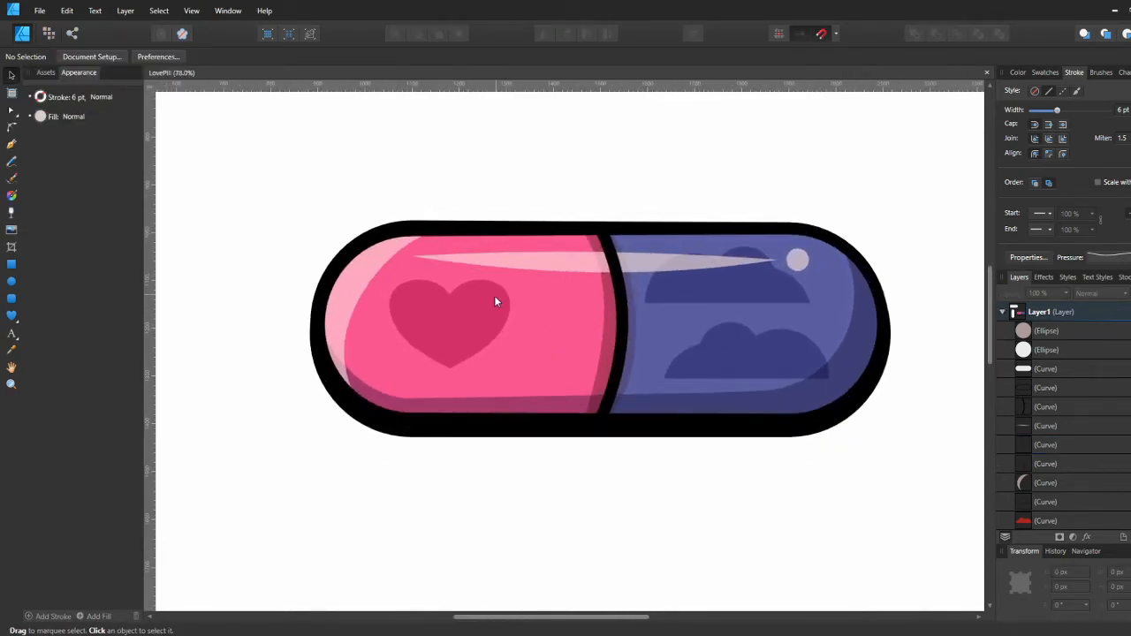
Duplicate the heart, offset the copy 10 px right and 10 px down, and place it behind the original
{"action": "left_click", "coordinate": [477, 322]}
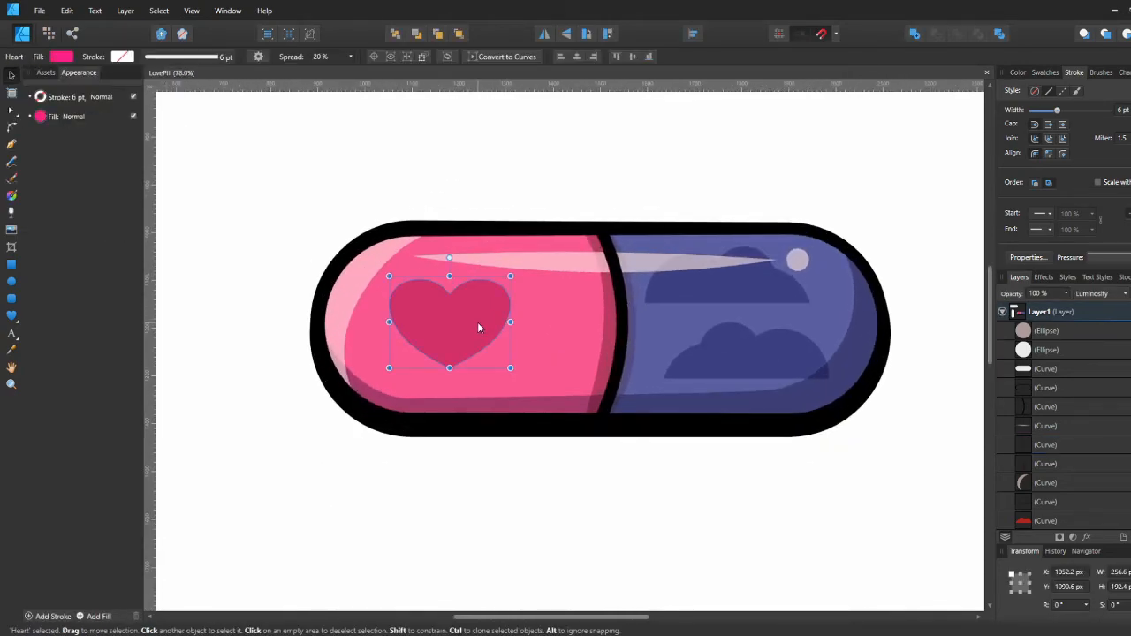
{"action": "left_click", "coordinate": [1025, 426]}
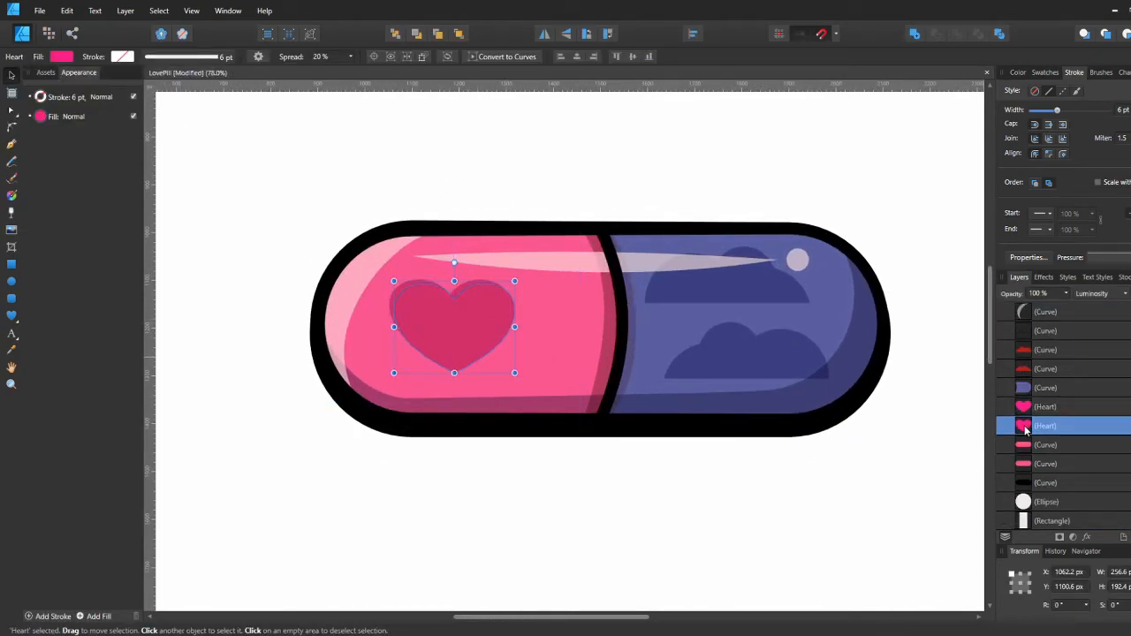
{"action": "left_click", "coordinate": [844, 480]}
{"action": "left_click", "coordinate": [1025, 426]}
Darken the rear heart's fill by setting its K value to 25
{"action": "left_click", "coordinate": [61, 56]}
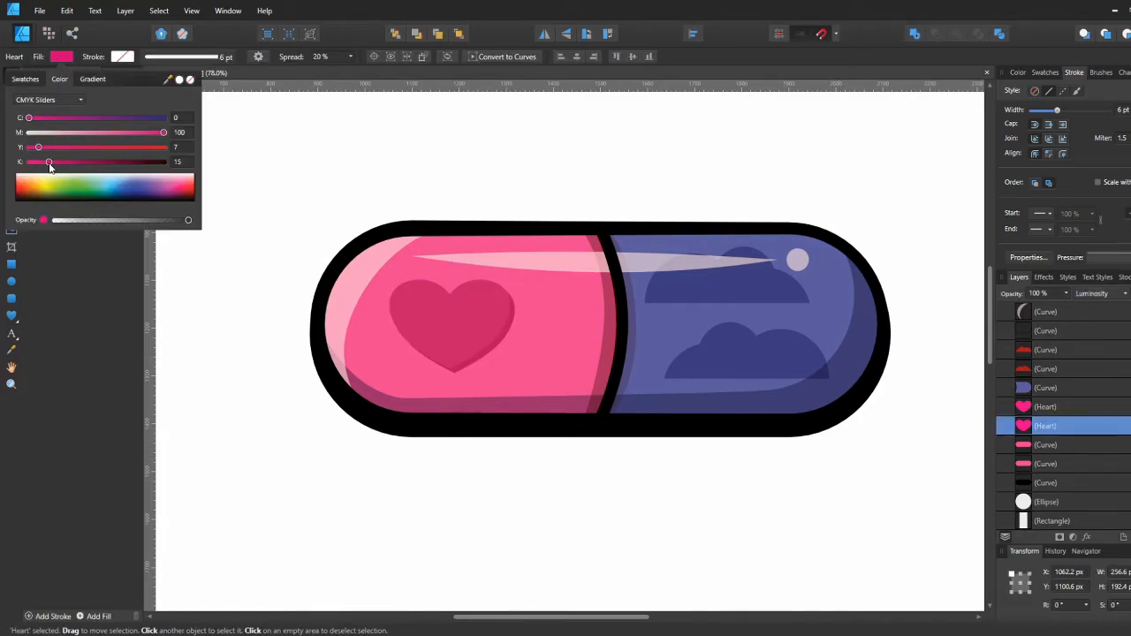
{"action": "left_click", "coordinate": [179, 163]}
{"action": "type", "text": "25"}
{"action": "key", "text": "Return"}
{"action": "left_click", "coordinate": [932, 413]}
Nudge the rear heart 10 px up and 10 px right
{"action": "left_click", "coordinate": [1027, 434]}
{"action": "key", "text": "shift+Up"}
{"action": "key", "text": "shift+Right"}
{"action": "left_click", "coordinate": [803, 451]}
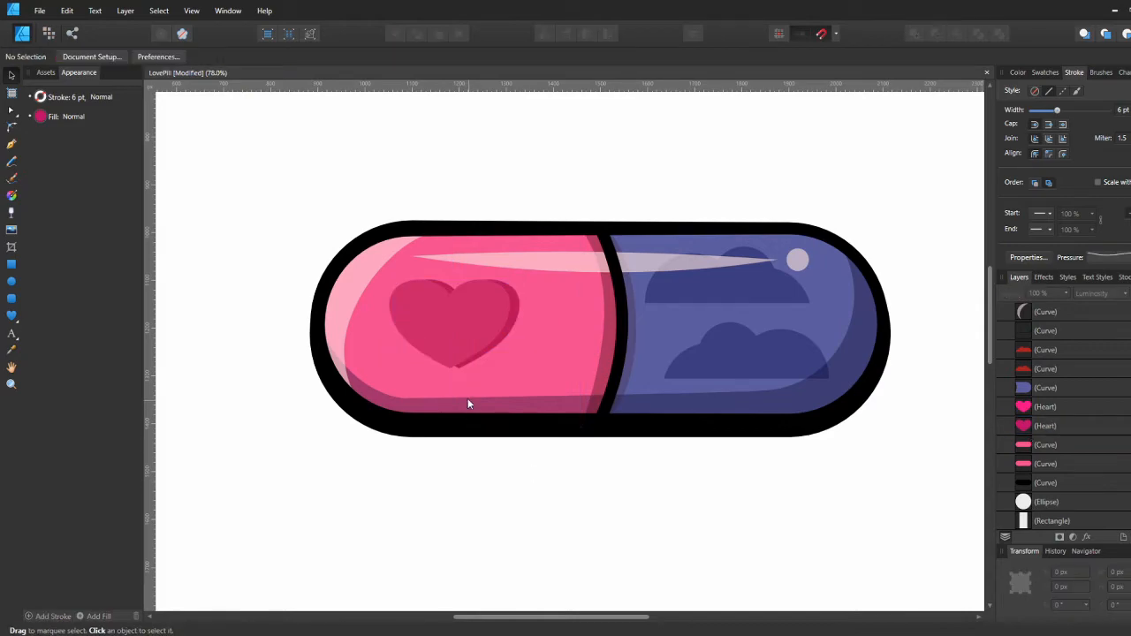
Convert the rear heart to curves and align its bottom tip and upper notch with the front heart
{"action": "key", "text": "a"}
{"action": "scroll", "coordinate": [465, 373], "scroll_direction": "up", "scroll_amount": 3}
{"action": "left_click", "coordinate": [522, 322]}
{"action": "left_click", "coordinate": [512, 56]}
{"action": "left_click", "coordinate": [434, 364]}
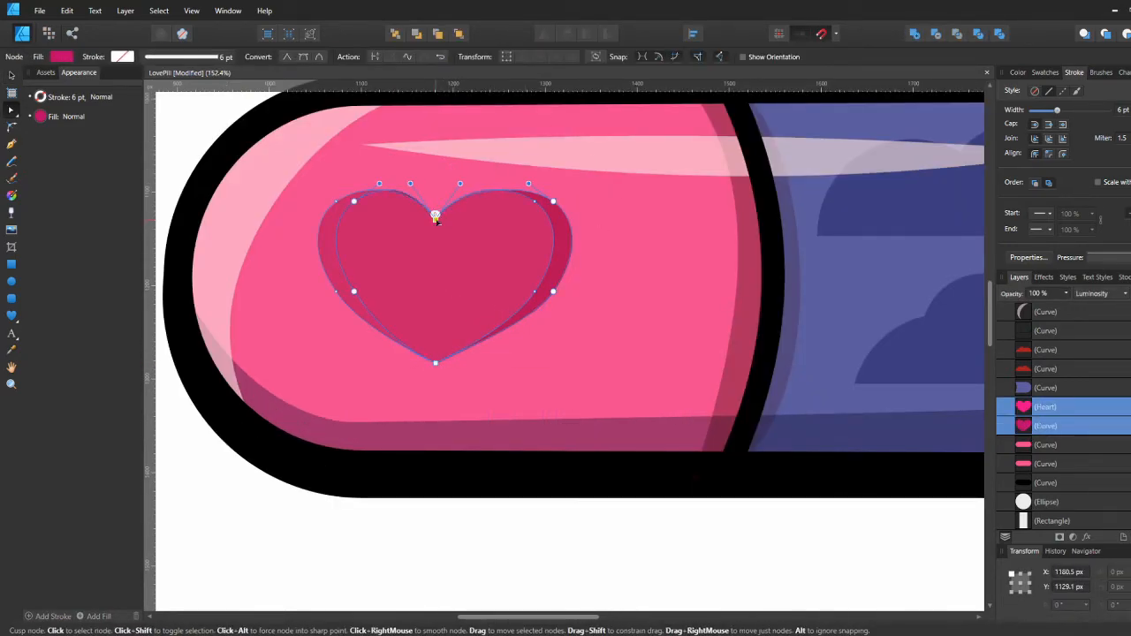
{"action": "left_click", "coordinate": [497, 424]}
{"action": "left_click", "coordinate": [492, 215]}
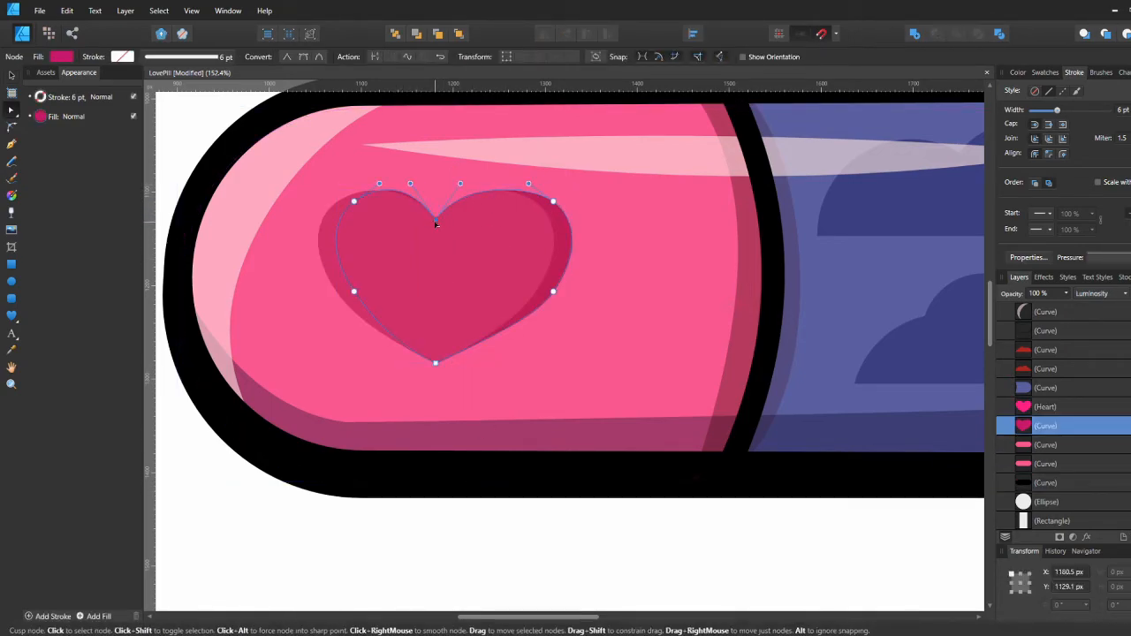
{"action": "left_click", "coordinate": [491, 501]}
Move the upper node of the rear heart's left lobe so the shadow tucks behind the front heart
{"action": "left_click", "coordinate": [359, 204]}
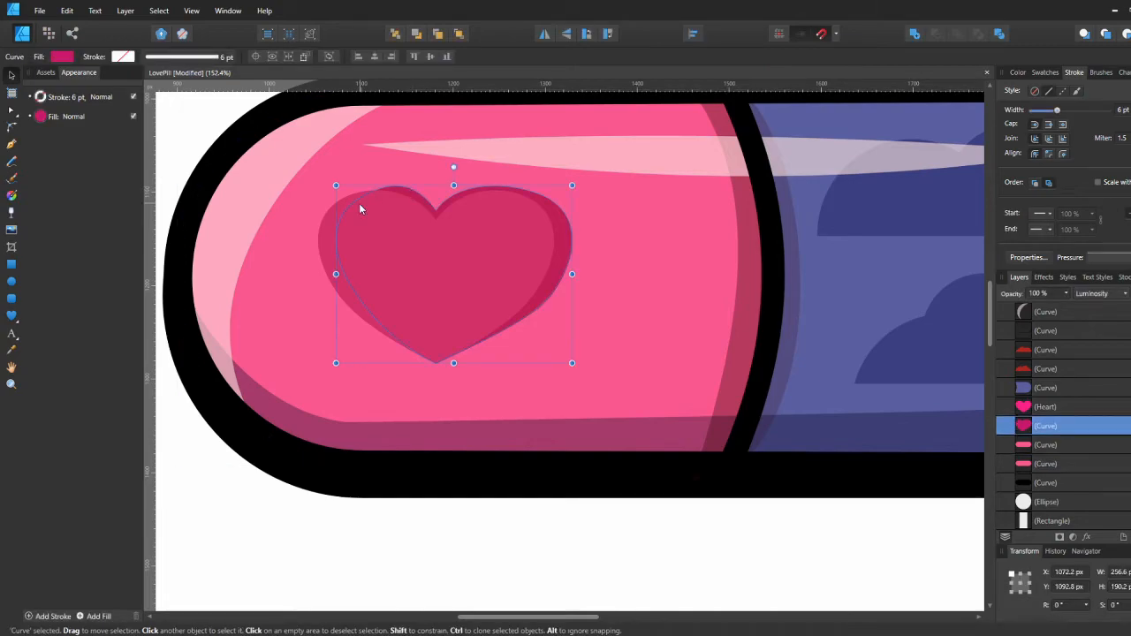
{"action": "left_click", "coordinate": [372, 197]}
{"action": "key", "text": "ctrl+z"}
{"action": "left_click", "coordinate": [355, 201]}
{"action": "key", "text": "shift+Left"}
{"action": "key", "text": "shift+Left"}
{"action": "left_click", "coordinate": [420, 537]}
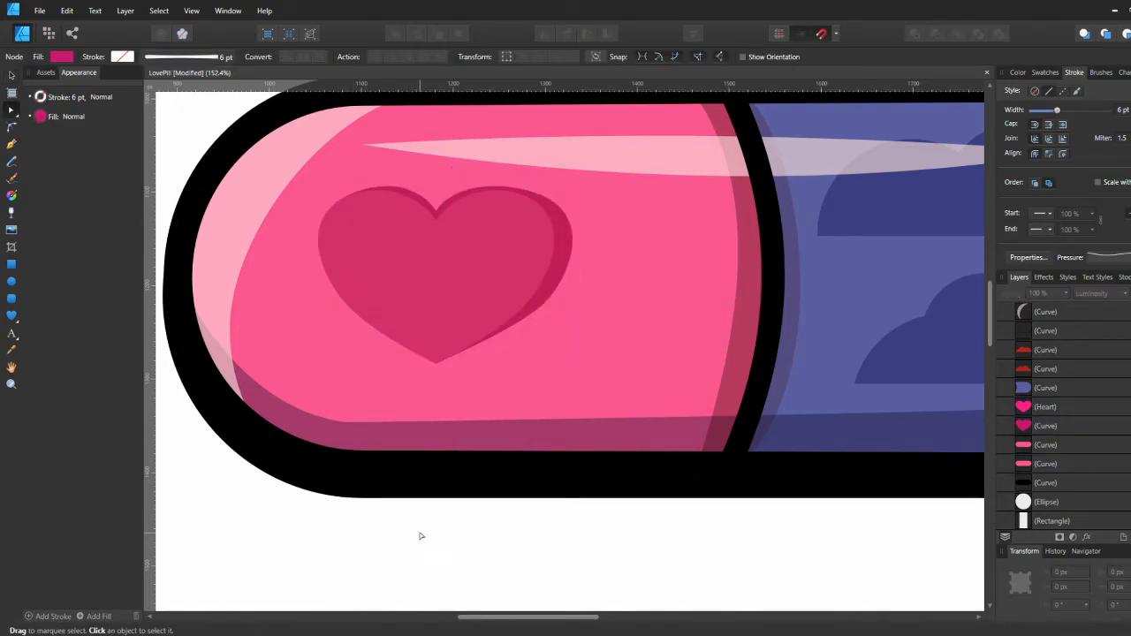
Adjust the nodes on the rear heart's right side to refine the shadow's width
{"action": "left_click", "coordinate": [529, 313]}
{"action": "left_click_drag", "start_coordinate": [586, 173], "coordinate": [530, 309]}
{"action": "left_click_drag", "start_coordinate": [558, 202], "coordinate": [551, 201]}
{"action": "left_click", "coordinate": [560, 525]}
{"action": "scroll", "coordinate": [571, 515], "scroll_direction": "down", "scroll_amount": 8}
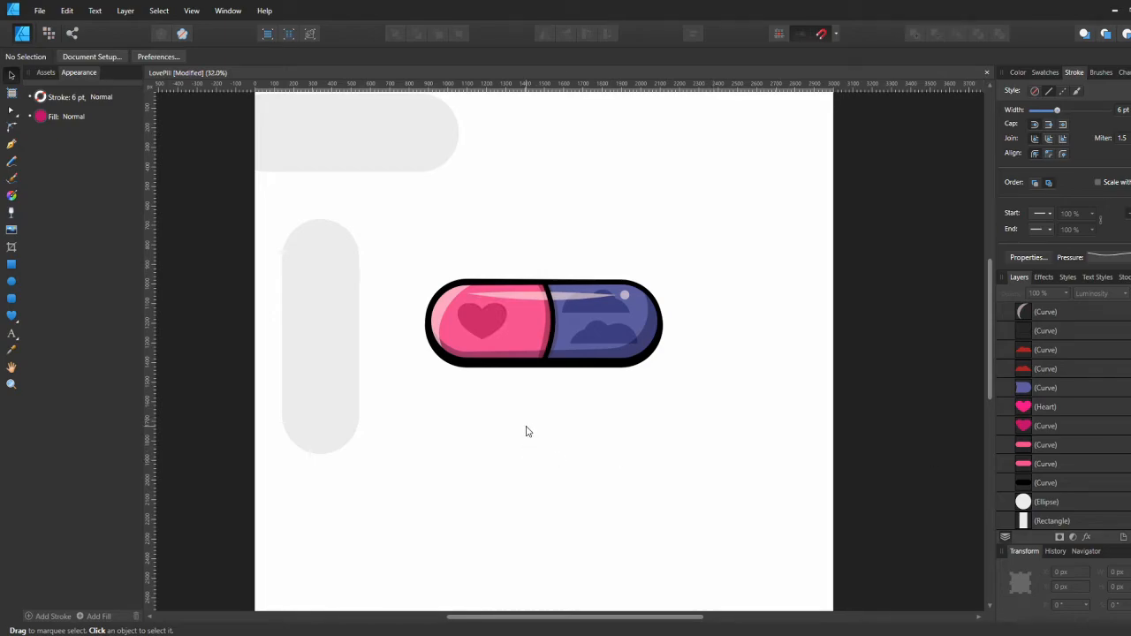
Try a dark red colour on the pill's outline and divider
{"action": "scroll", "coordinate": [527, 432], "scroll_direction": "up", "scroll_amount": 2}
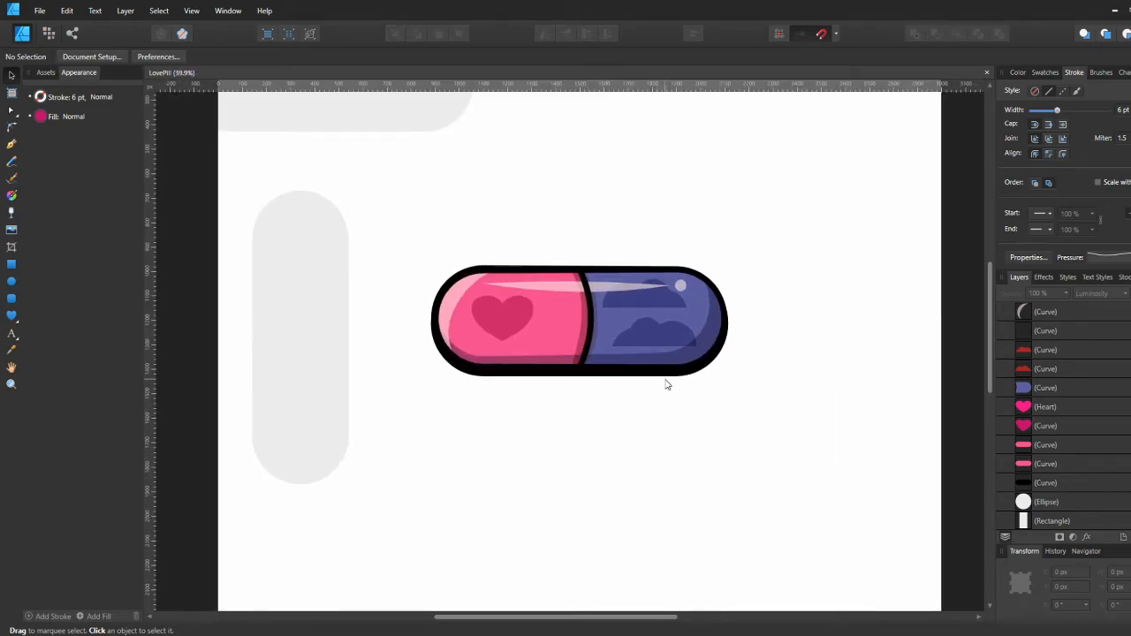
{"action": "left_click", "coordinate": [667, 380]}
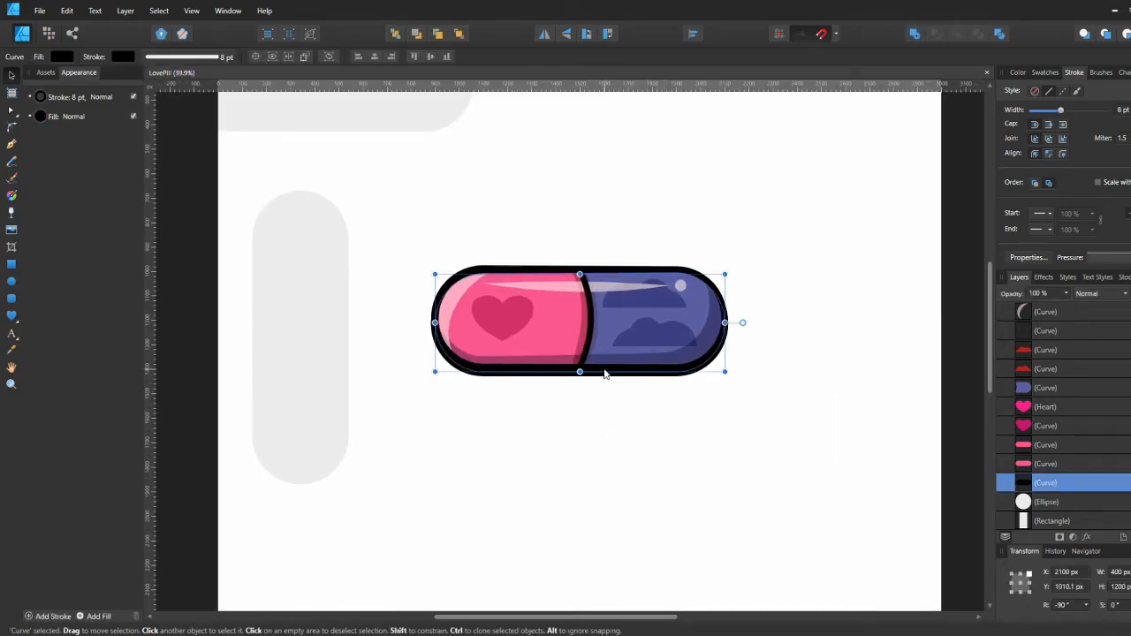
{"action": "left_click", "coordinate": [41, 97]}
{"action": "left_click", "coordinate": [188, 228]}
{"action": "left_click", "coordinate": [153, 203]}
{"action": "left_click_drag", "start_coordinate": [152, 203], "coordinate": [143, 203]}
{"action": "left_click", "coordinate": [918, 438]}
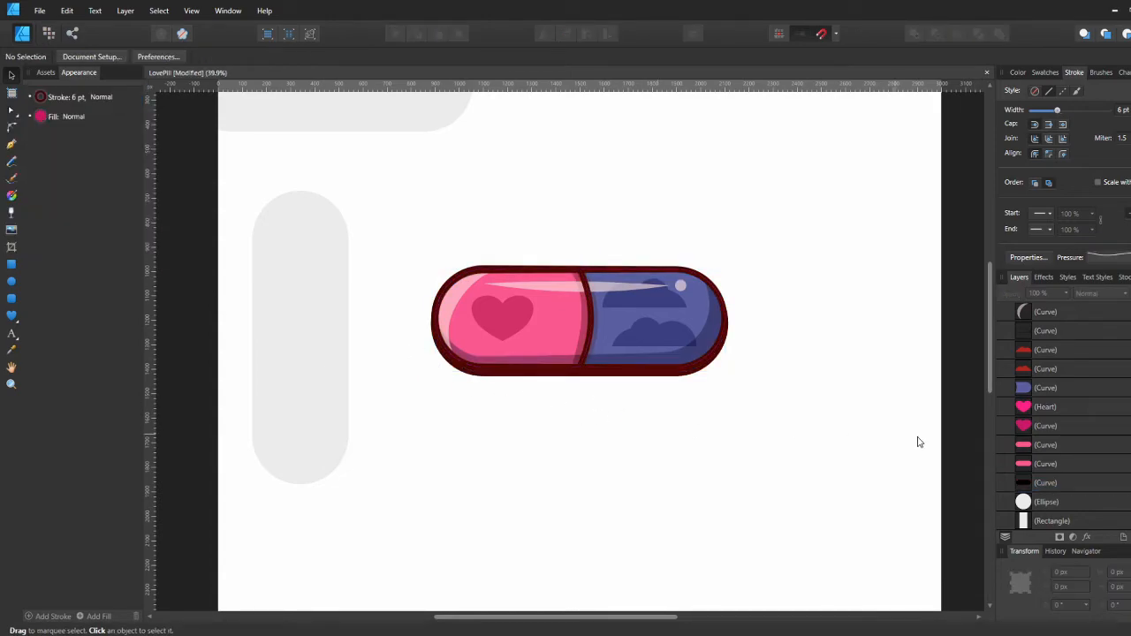
Try a black fill on the outlined pill body while keeping its dark red stroke
{"action": "left_click", "coordinate": [1095, 482]}
{"action": "left_click", "coordinate": [64, 58]}
{"action": "left_click", "coordinate": [25, 79]}
{"action": "left_click", "coordinate": [40, 100]}
{"action": "left_click", "coordinate": [347, 404]}
{"action": "left_click", "coordinate": [442, 422]}
Undo the dark red outline and body fill colour changes
{"action": "key", "text": "ctrl+z"}
{"action": "key", "text": "ctrl+z"}
{"action": "key", "text": "ctrl+z"}
{"action": "key", "text": "ctrl+z"}
{"action": "left_click", "coordinate": [443, 415]}
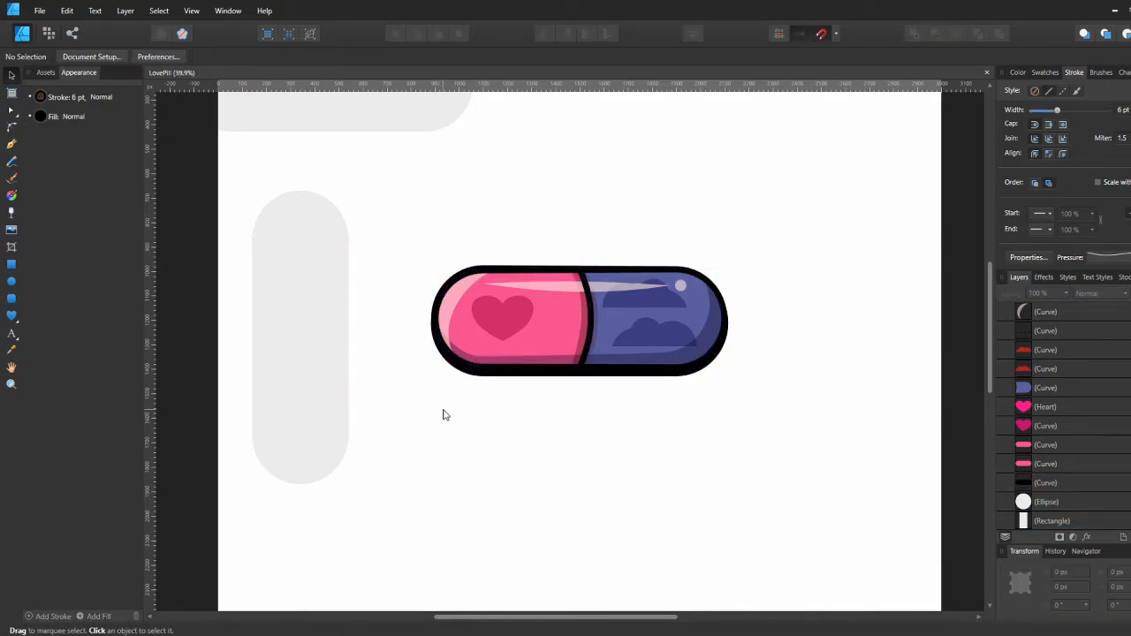
Launch Photoshop from Creative Cloud, maximise it, and create a new 1080 x 1080 px document at 72 ppi
{"action": "scroll", "coordinate": [509, 366], "scroll_direction": "down", "scroll_amount": 3}
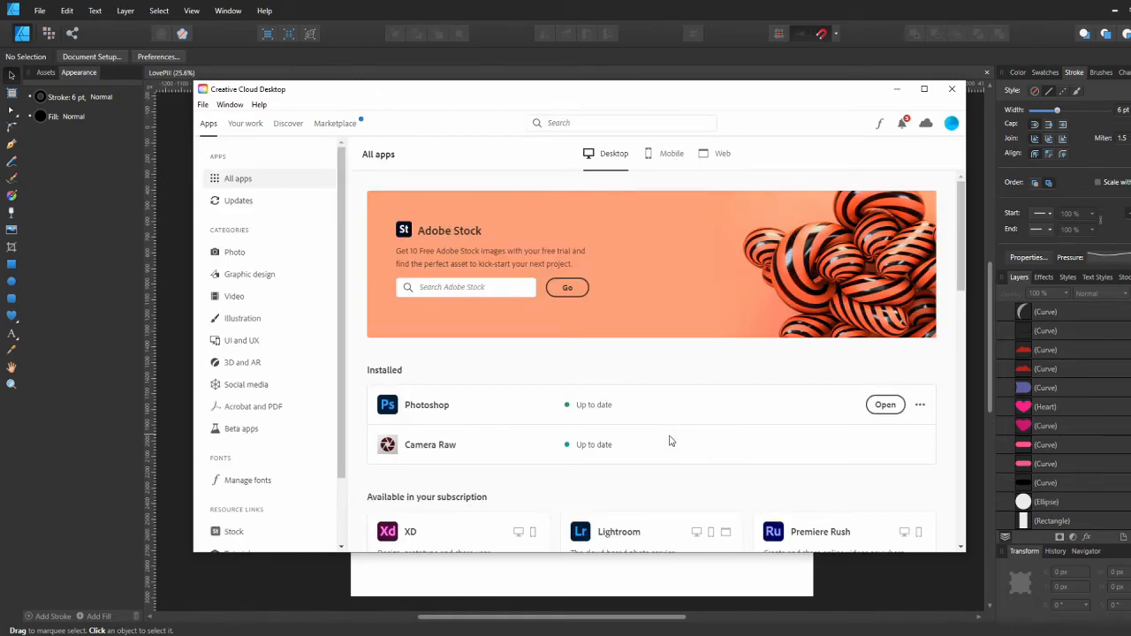
{"action": "left_click", "coordinate": [884, 405]}
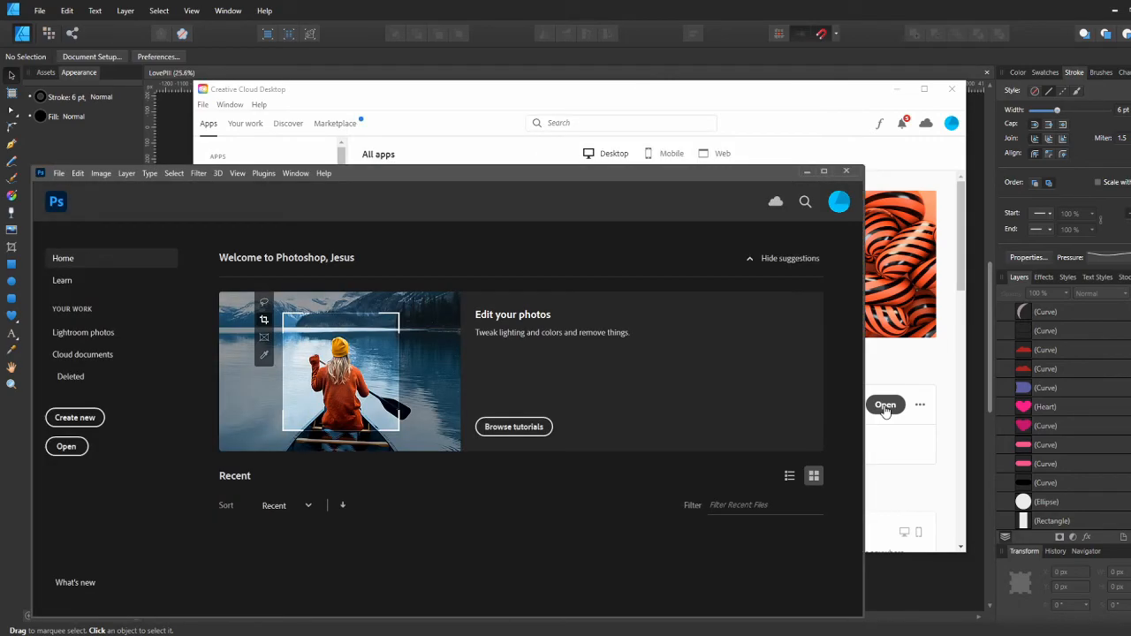
{"action": "double_click", "coordinate": [802, 177]}
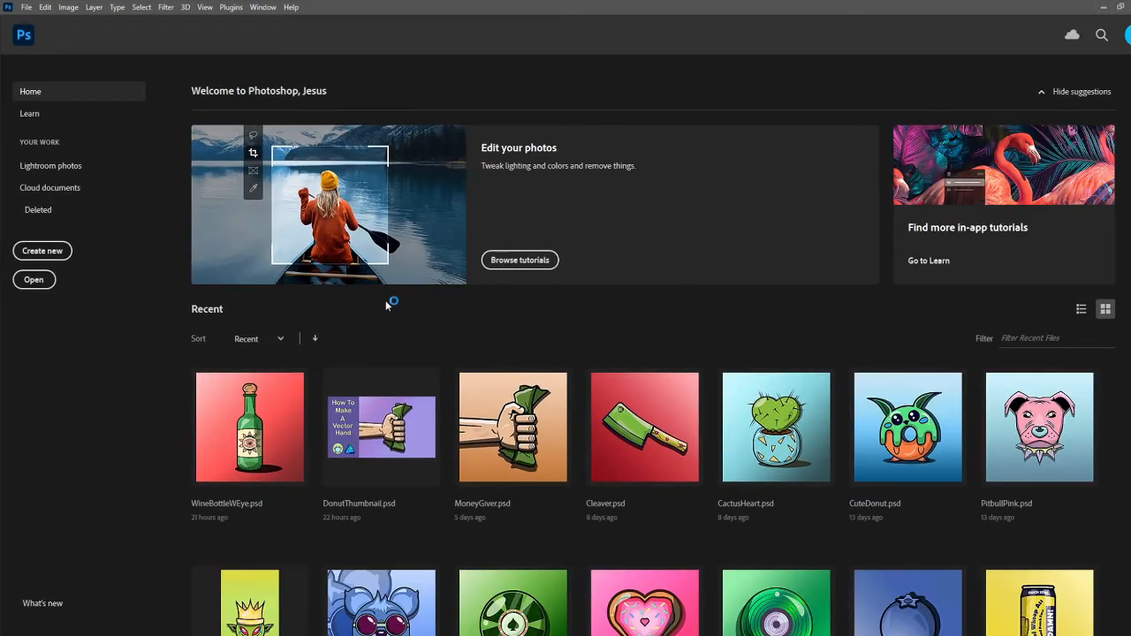
{"action": "left_click", "coordinate": [43, 255]}
{"action": "left_click", "coordinate": [688, 444]}
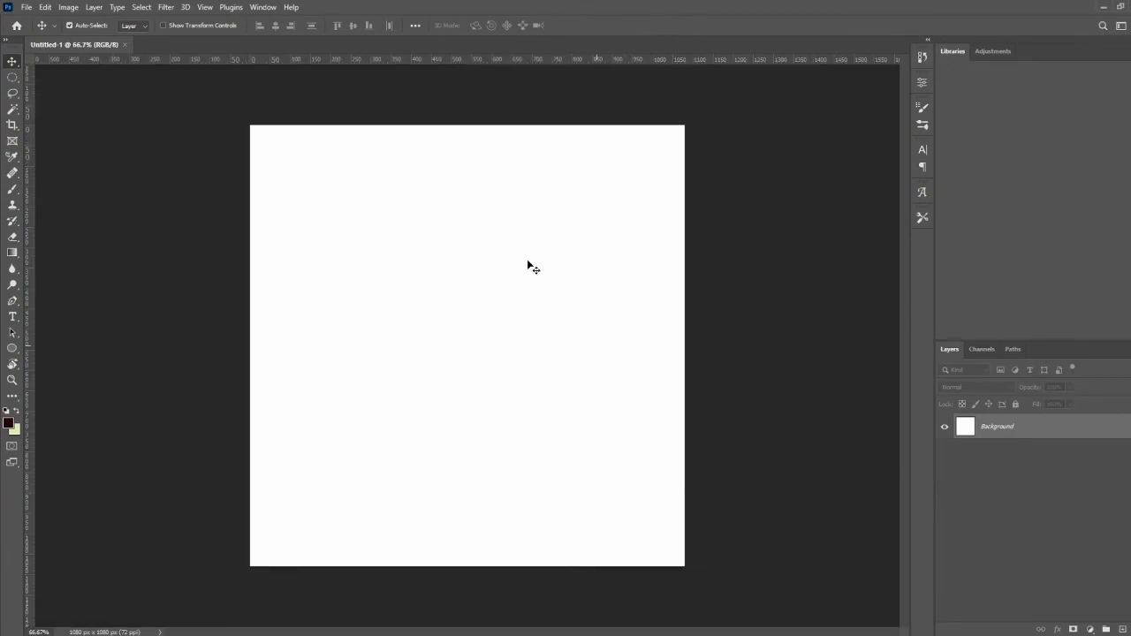
Switch back to the LovePill document in Affinity Designer and delete the grey rounded background shapes around the pill
{"action": "left_click", "coordinate": [274, 634]}
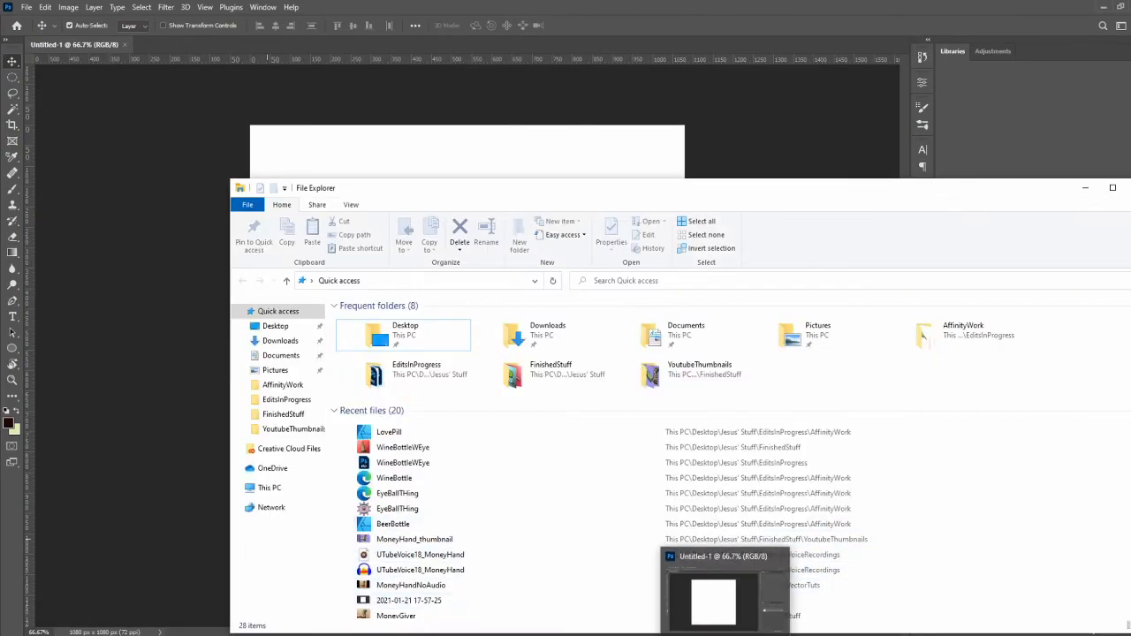
{"action": "left_click", "coordinate": [765, 634]}
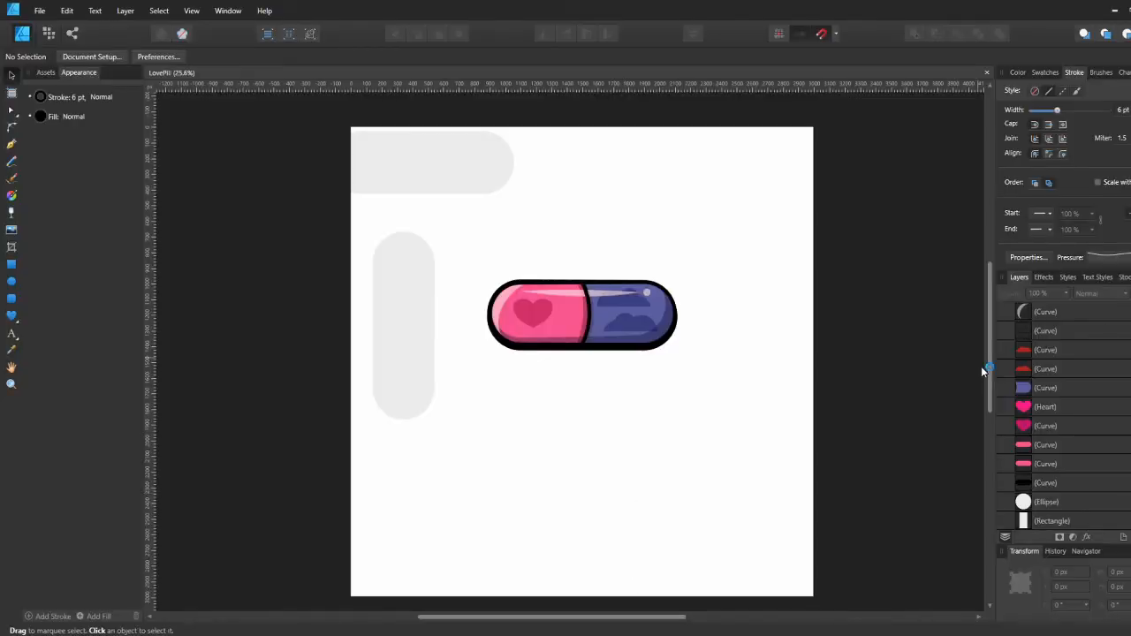
{"action": "scroll", "coordinate": [983, 371], "scroll_direction": "up", "scroll_amount": 12}
{"action": "left_click", "coordinate": [1003, 312]}
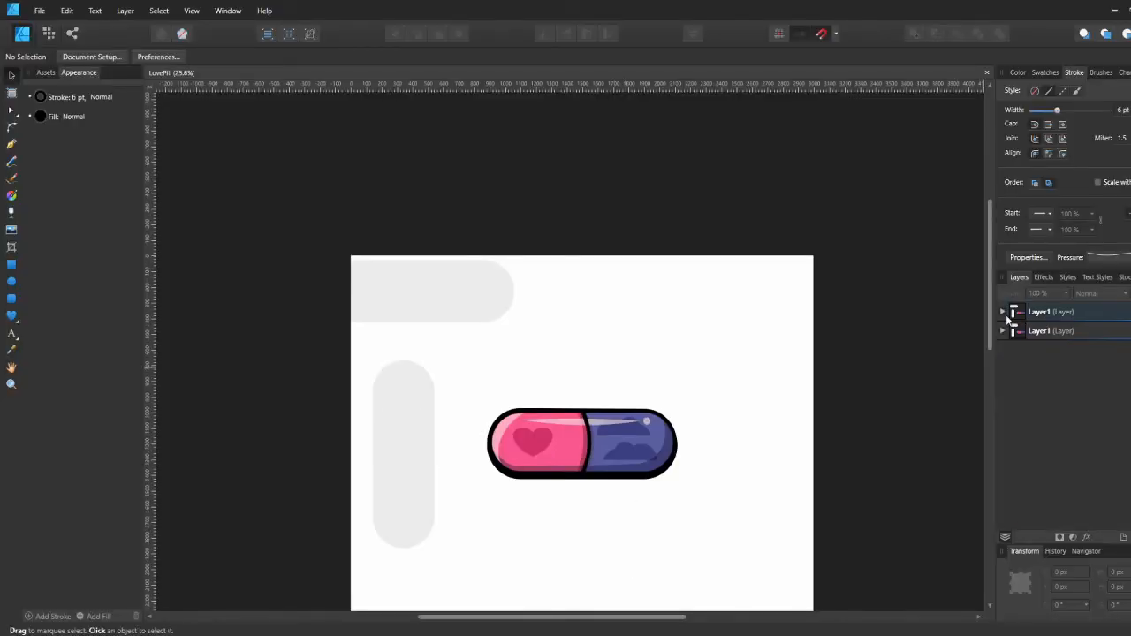
{"action": "scroll", "coordinate": [409, 384], "scroll_direction": "down", "scroll_amount": 3}
{"action": "left_click", "coordinate": [409, 383]}
{"action": "left_click", "coordinate": [409, 323], "text": "shift"}
{"action": "left_click", "coordinate": [433, 251], "text": "shift"}
{"action": "left_click", "coordinate": [416, 478], "text": "shift"}
{"action": "key", "text": "Delete"}
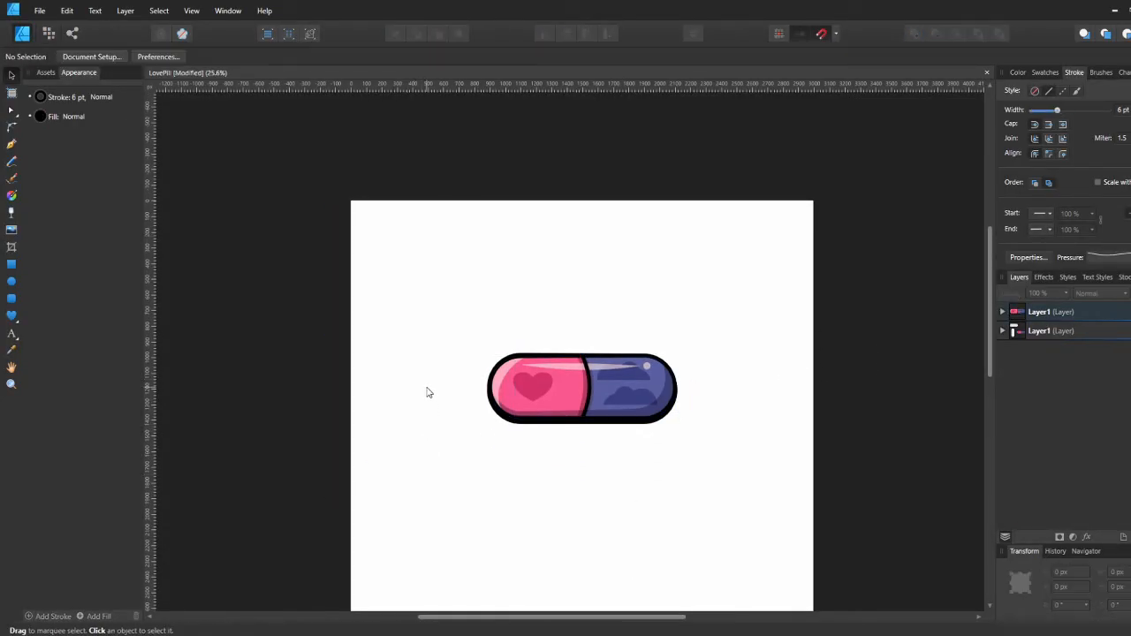
Export the selected pill artwork as LovePill in SVG (digital - high quality) format, limiting the export area to the selection
{"action": "left_click", "coordinate": [539, 389]}
{"action": "left_click", "coordinate": [39, 11]}
{"action": "left_click", "coordinate": [43, 216]}
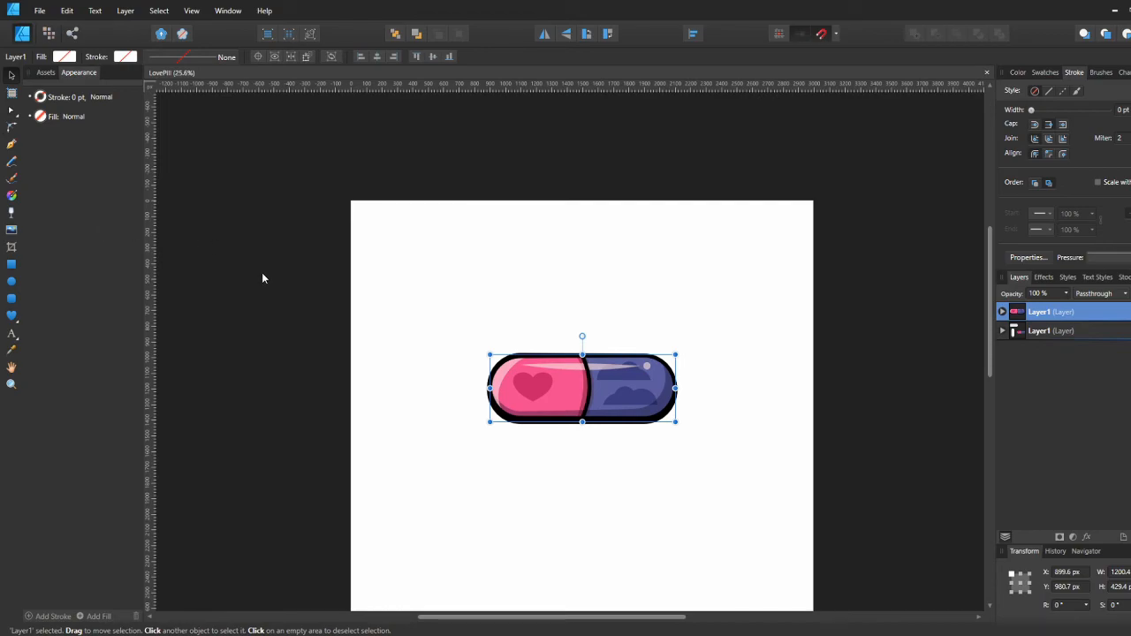
{"action": "left_click", "coordinate": [565, 333]}
{"action": "left_click", "coordinate": [546, 380]}
{"action": "left_click", "coordinate": [685, 392]}
{"action": "left_click", "coordinate": [478, 309]}
{"action": "left_click", "coordinate": [40, 11]}
{"action": "left_click", "coordinate": [58, 216]}
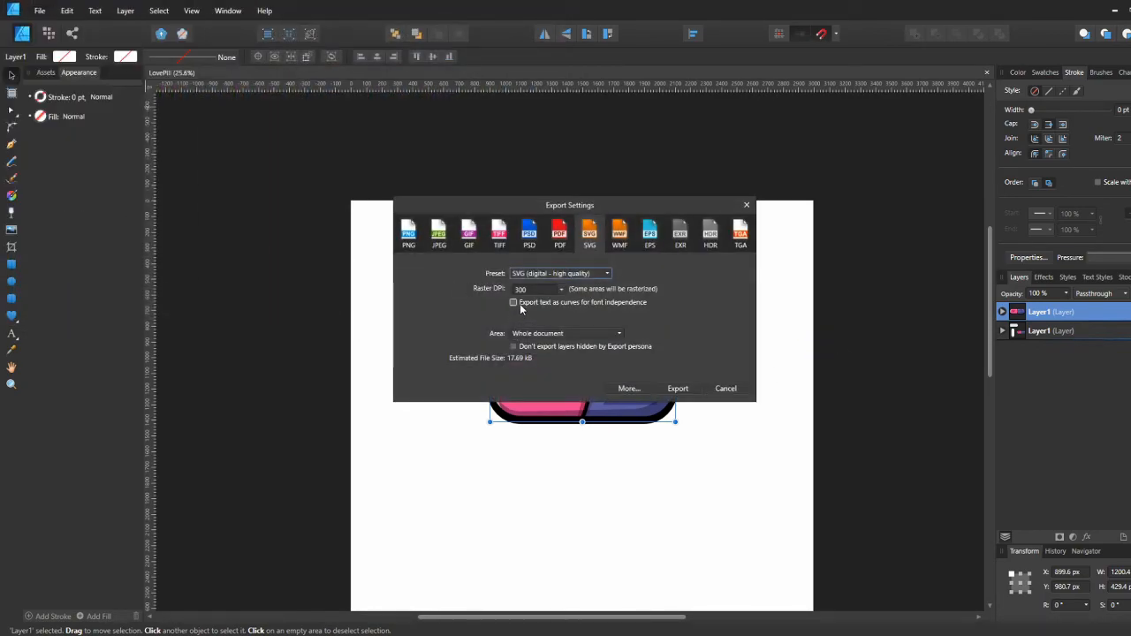
{"action": "left_click", "coordinate": [565, 333]}
{"action": "left_click", "coordinate": [548, 377]}
{"action": "left_click", "coordinate": [673, 389]}
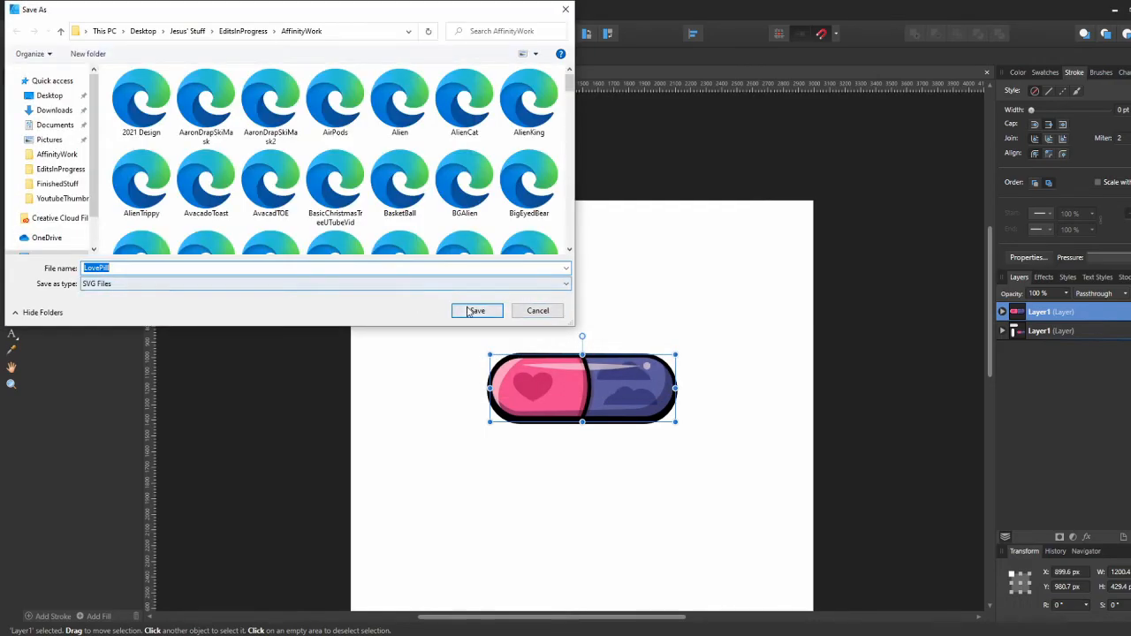
{"action": "left_click", "coordinate": [469, 310]}
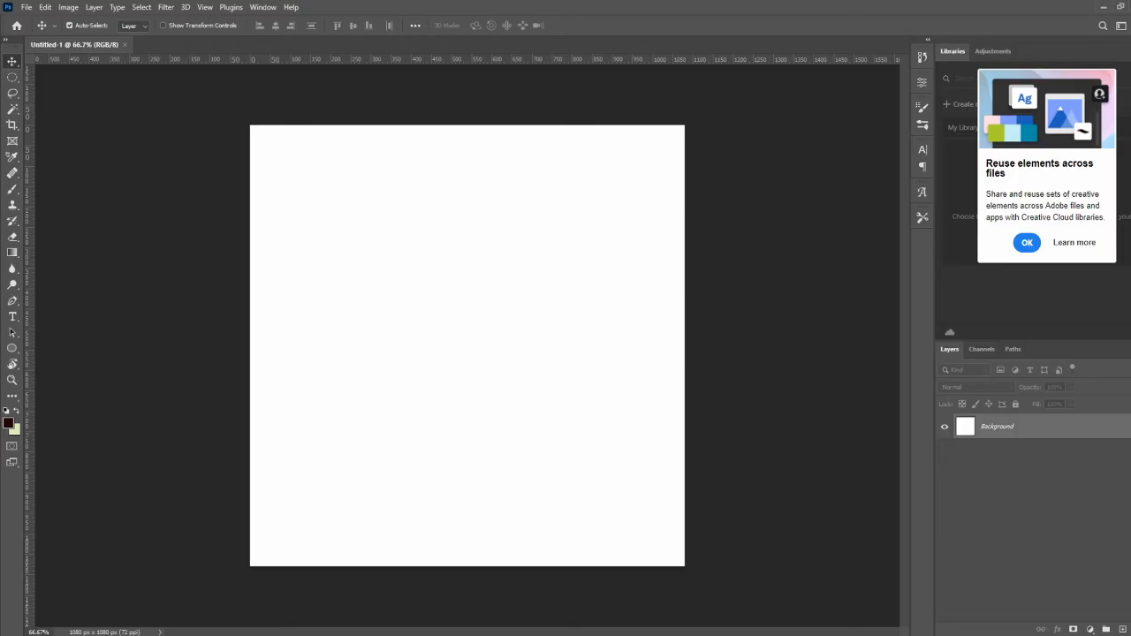
Place the LovePill SVG in the 1080 x 1080 px Photoshop document, scaled to about 68%, and duplicate its layer
{"action": "key", "text": "super+e"}
{"action": "left_click_drag", "start_coordinate": [389, 431], "coordinate": [392, 159]}
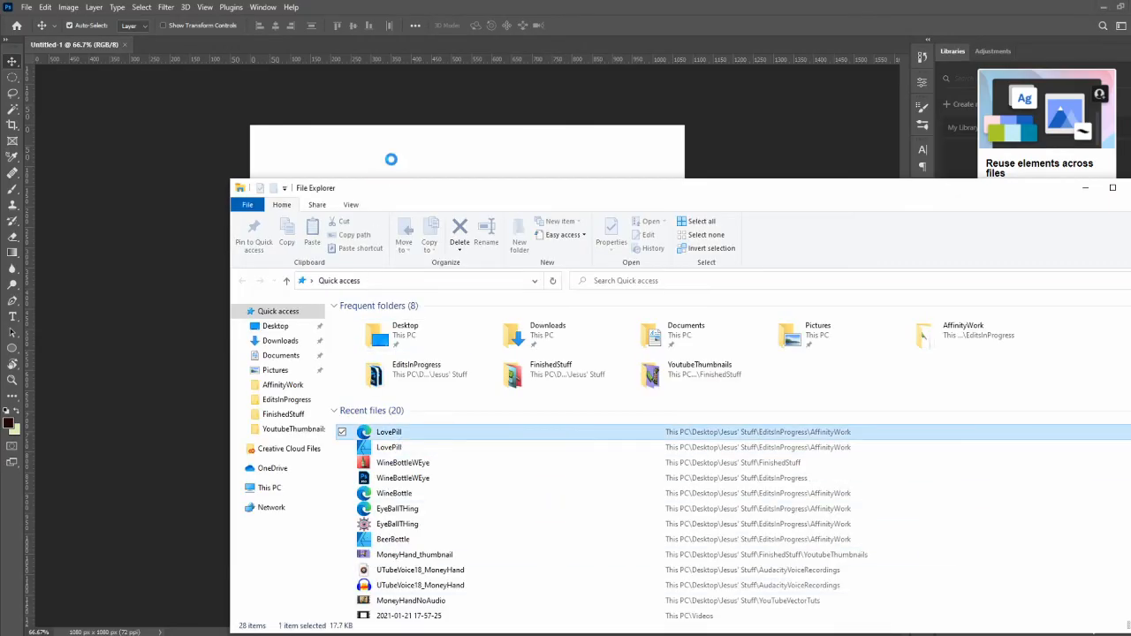
{"action": "left_click_drag", "start_coordinate": [681, 263], "coordinate": [634, 290]}
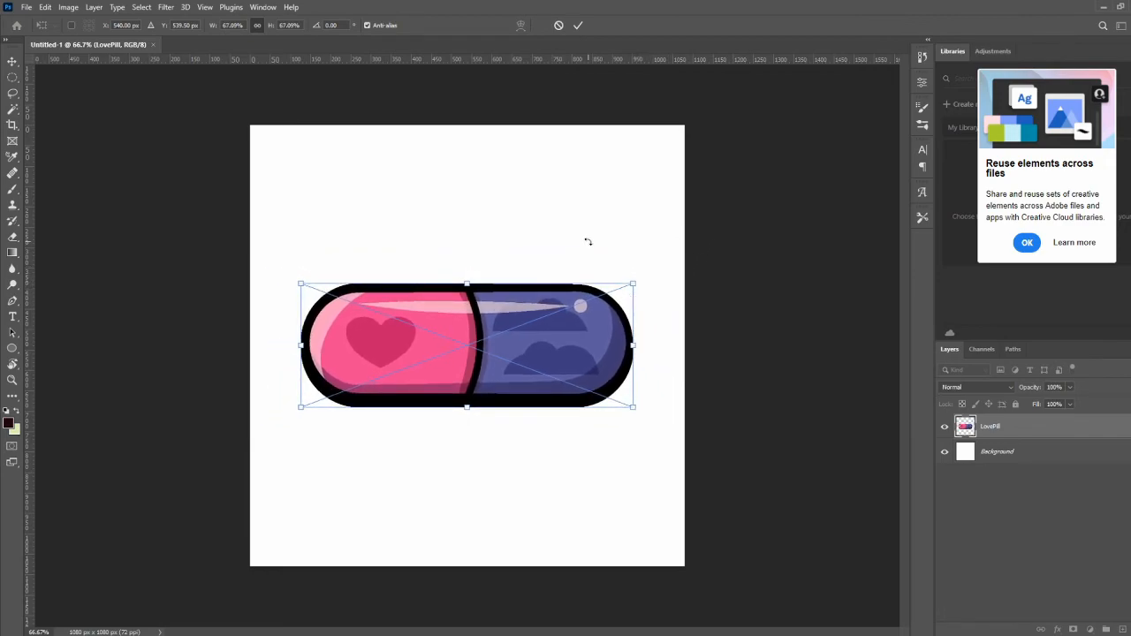
{"action": "key", "text": "Return"}
{"action": "key", "text": "ctrl+j"}
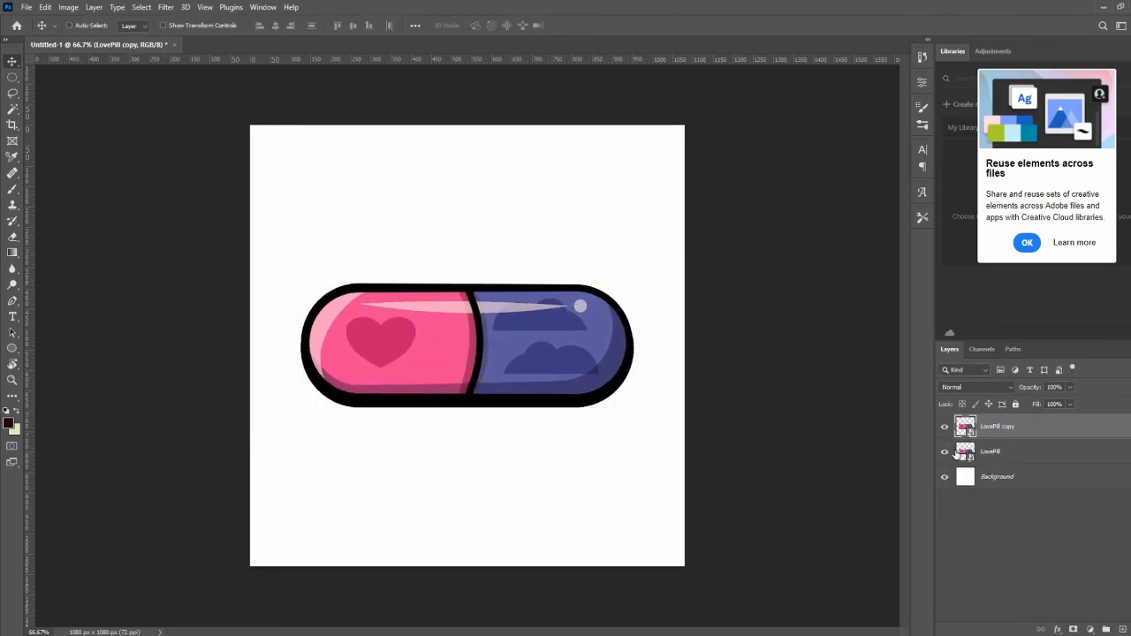
Edit the Gradient tool's custom gradient for the Background layer, setting the first stop to the pill's pink, slightly darkened
{"action": "left_click", "coordinate": [966, 452]}
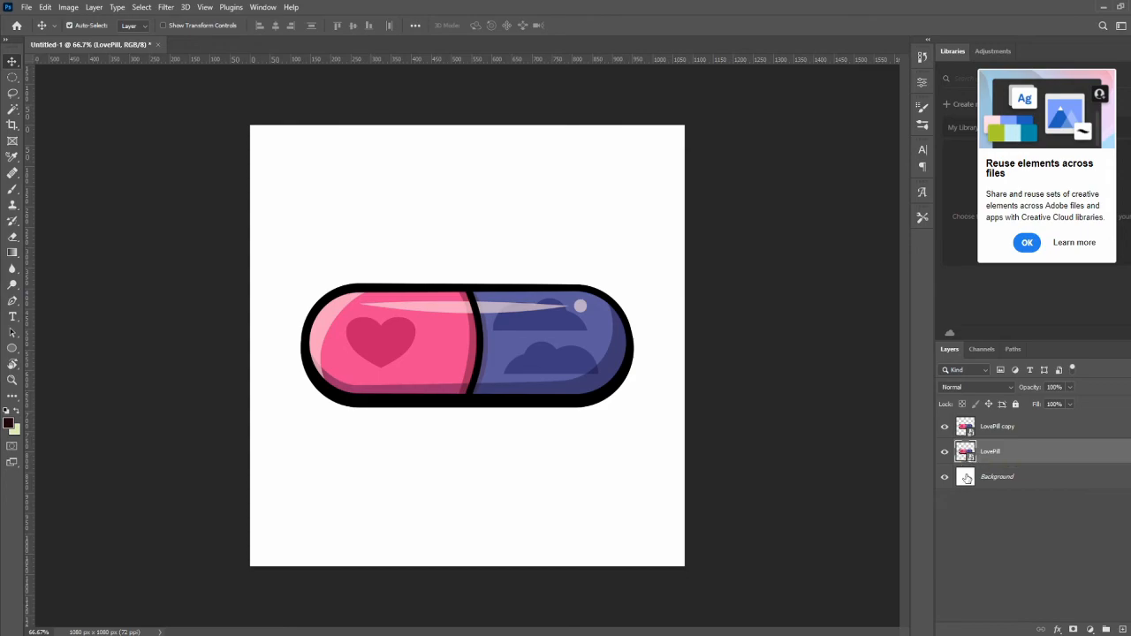
{"action": "left_click", "coordinate": [966, 478]}
{"action": "key", "text": "g"}
{"action": "left_click", "coordinate": [88, 25]}
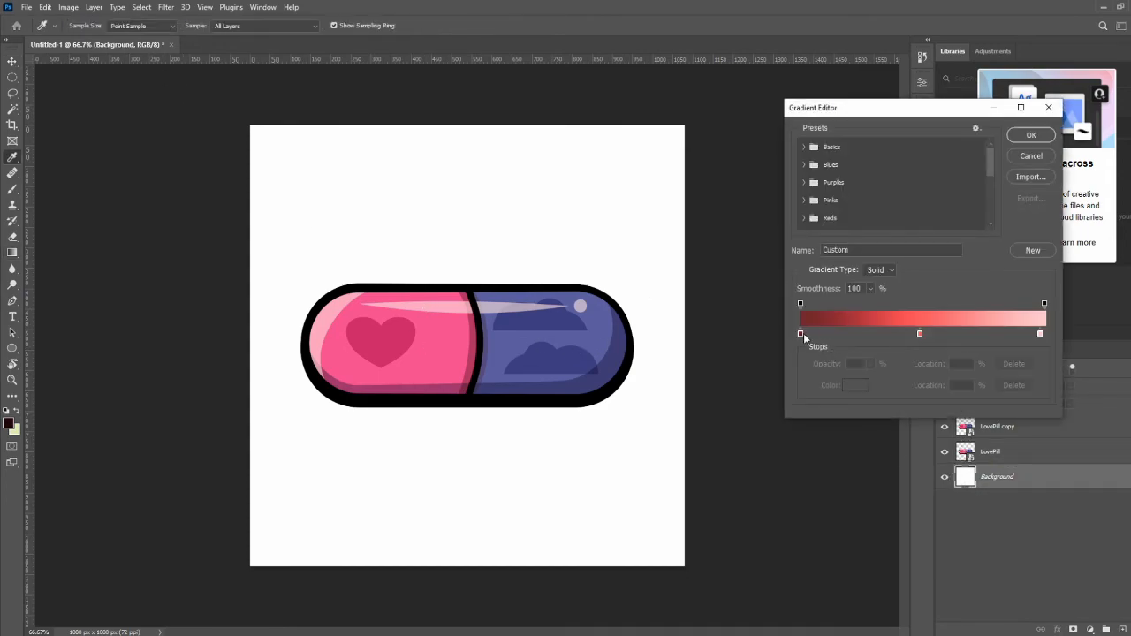
{"action": "left_click", "coordinate": [801, 333]}
{"action": "left_click", "coordinate": [856, 385]}
{"action": "left_click", "coordinate": [439, 345]}
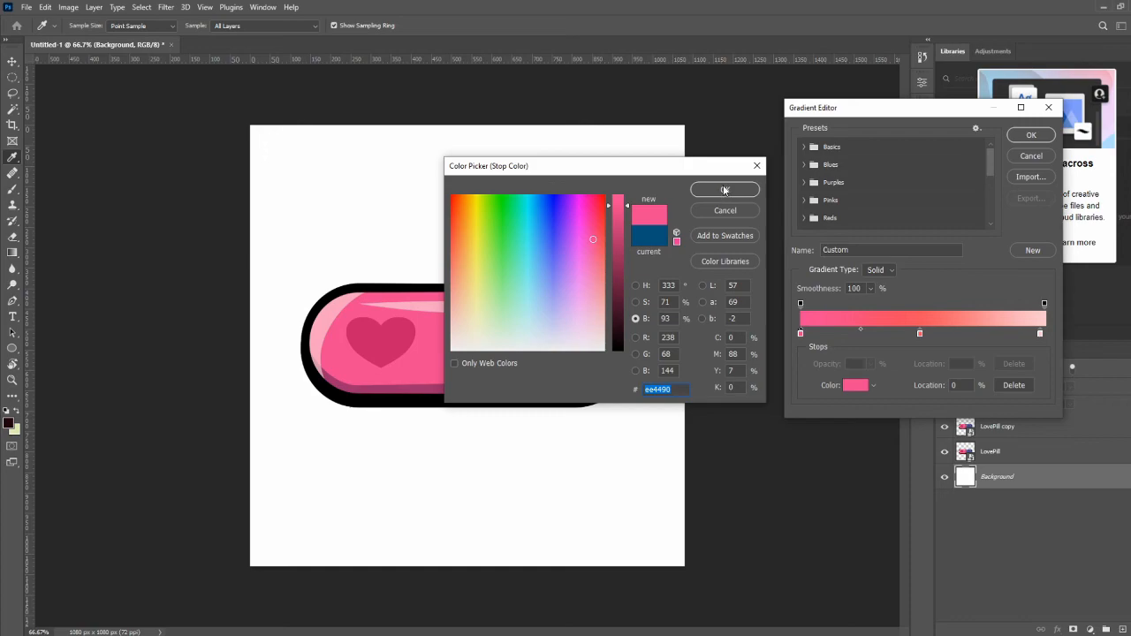
{"action": "left_click", "coordinate": [616, 225]}
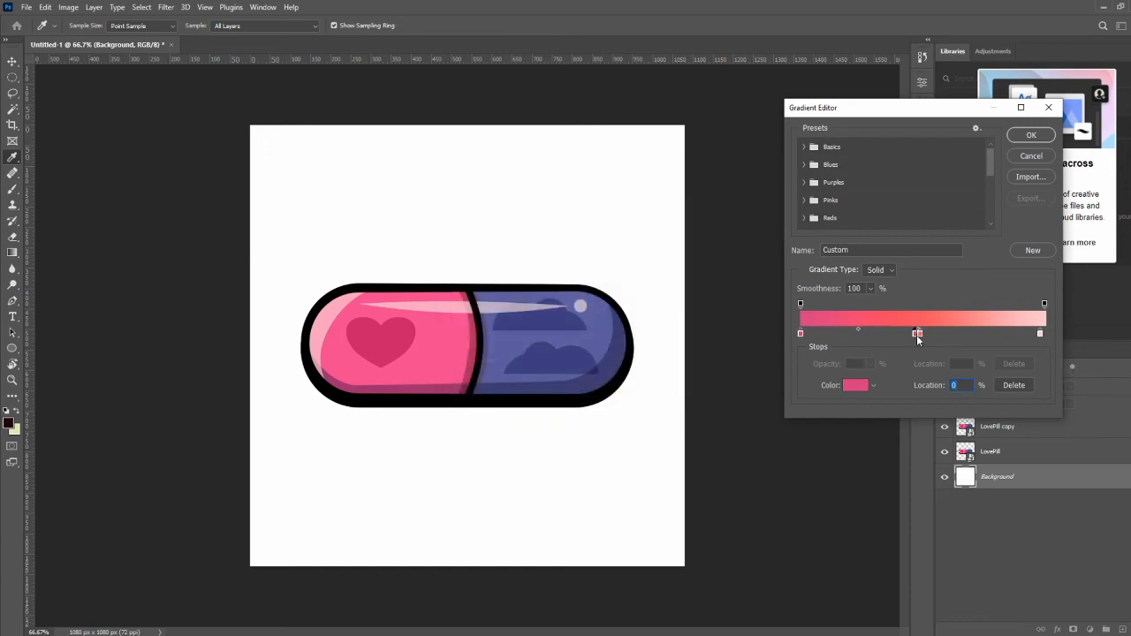
Set the gradient's middle stop to the blue sampled from the pill
{"action": "left_click", "coordinate": [917, 334]}
{"action": "double_click", "coordinate": [919, 333]}
{"action": "left_click_drag", "start_coordinate": [619, 156], "coordinate": [732, 144]}
{"action": "left_click", "coordinate": [550, 298]}
{"action": "left_click", "coordinate": [846, 169]}
Set the gradient's end stop to a pale lavender derived from the pill's blue and accept the gradient
{"action": "left_click", "coordinate": [1040, 336]}
{"action": "left_click", "coordinate": [854, 387]}
{"action": "left_click", "coordinate": [498, 335]}
{"action": "left_click_drag", "start_coordinate": [731, 237], "coordinate": [732, 175]}
{"action": "left_click", "coordinate": [747, 284]}
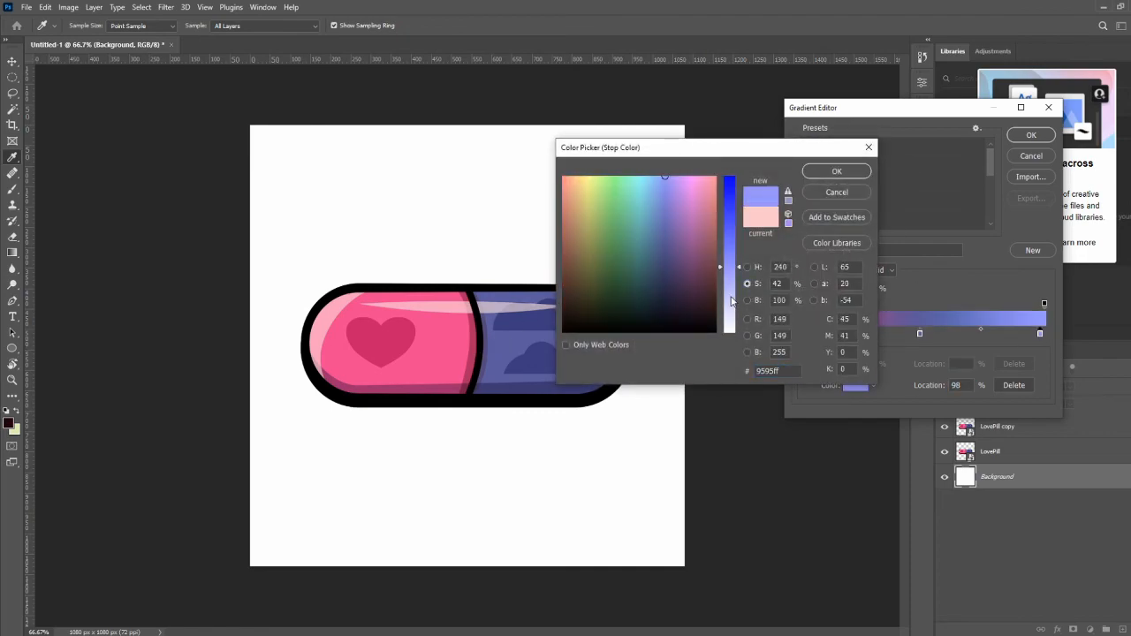
{"action": "left_click", "coordinate": [732, 313]}
{"action": "left_click", "coordinate": [837, 171]}
{"action": "left_click", "coordinate": [1021, 137]}
Fill the Background layer with a diagonal gradient running from pink at the canvas's lower-right corner to pale lavender at its upper-left
{"action": "left_click_drag", "start_coordinate": [636, 515], "coordinate": [379, 182]}
{"action": "left_click_drag", "start_coordinate": [422, 230], "coordinate": [324, 118]}
{"action": "left_click_drag", "start_coordinate": [560, 478], "coordinate": [304, 53]}
{"action": "left_click_drag", "start_coordinate": [627, 531], "coordinate": [352, 67]}
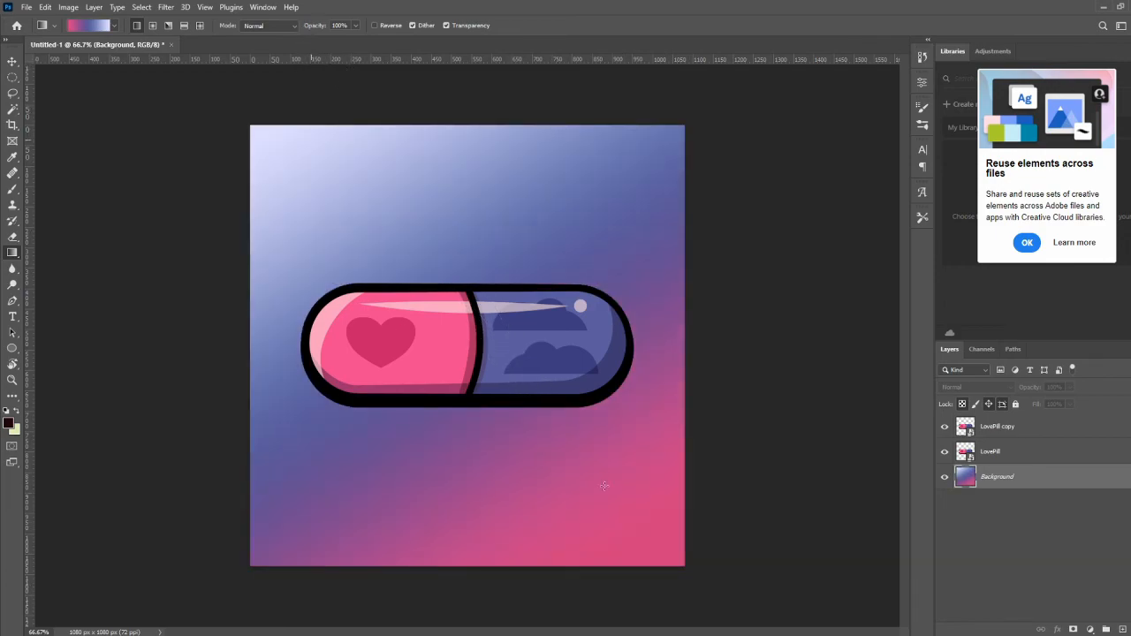
{"action": "left_click_drag", "start_coordinate": [697, 567], "coordinate": [357, 148]}
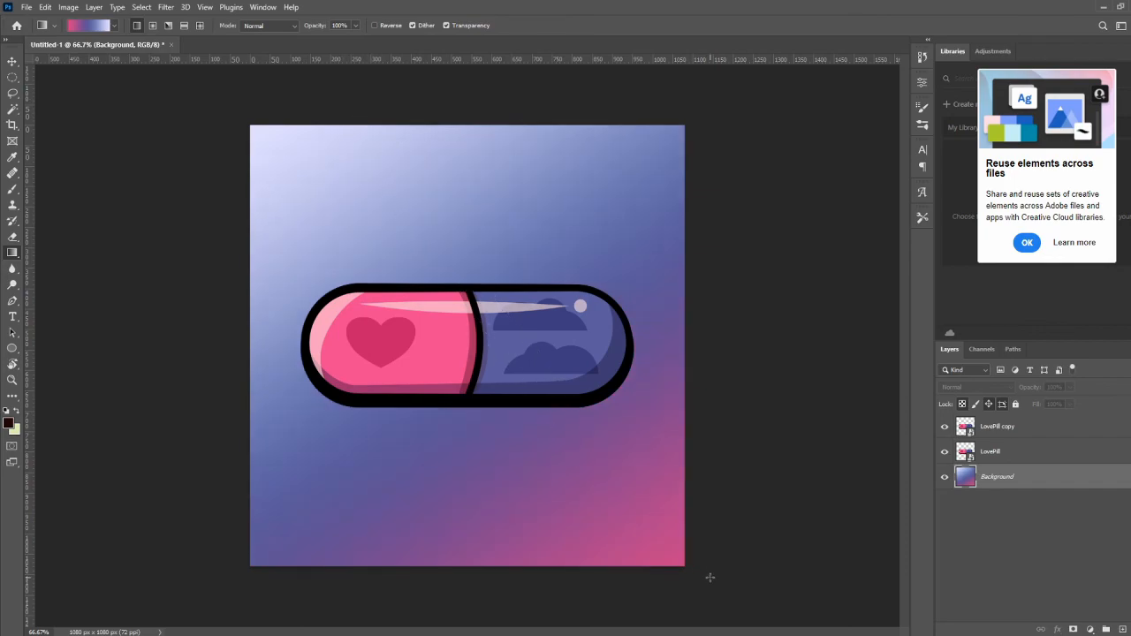
{"action": "left_click_drag", "start_coordinate": [222, 74], "coordinate": [690, 535]}
{"action": "left_click_drag", "start_coordinate": [698, 593], "coordinate": [506, 228]}
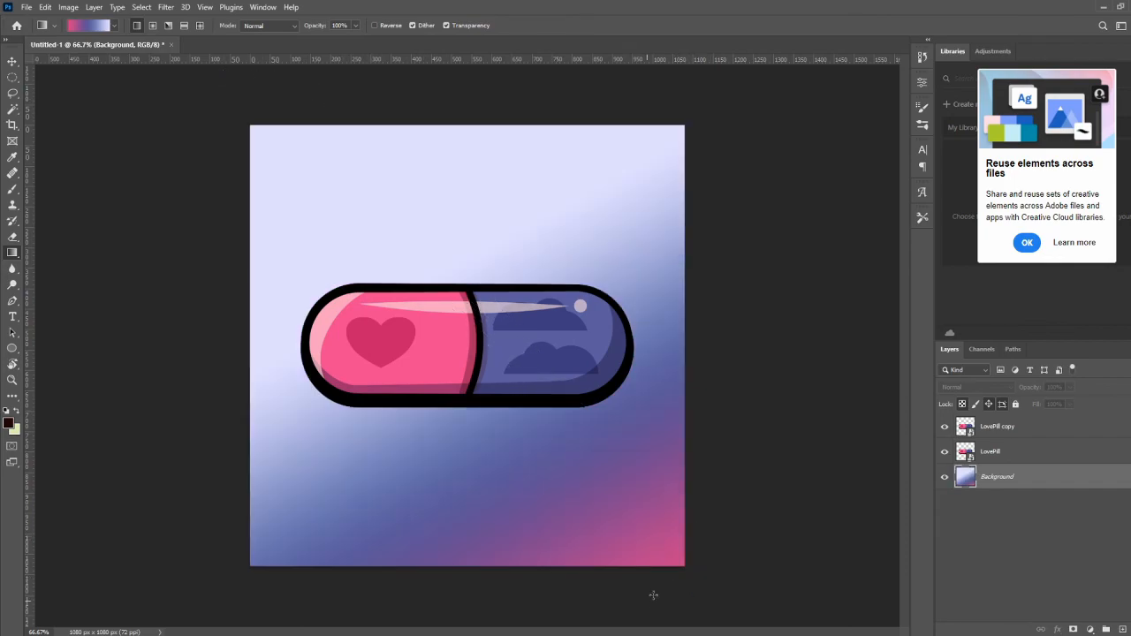
{"action": "left_click_drag", "start_coordinate": [671, 566], "coordinate": [308, 186]}
{"action": "left_click_drag", "start_coordinate": [531, 363], "coordinate": [326, 45]}
Rasterize the lower LovePill layer and fill its pill shape with the dark foreground colour
{"action": "right_click", "coordinate": [1005, 451]}
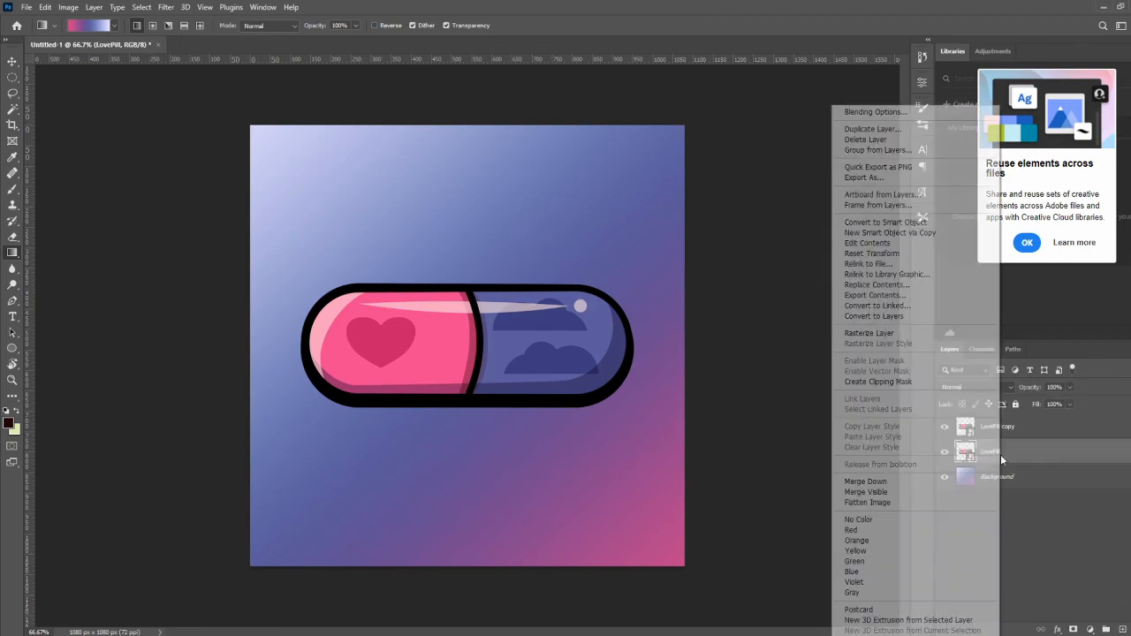
{"action": "right_click", "coordinate": [989, 452]}
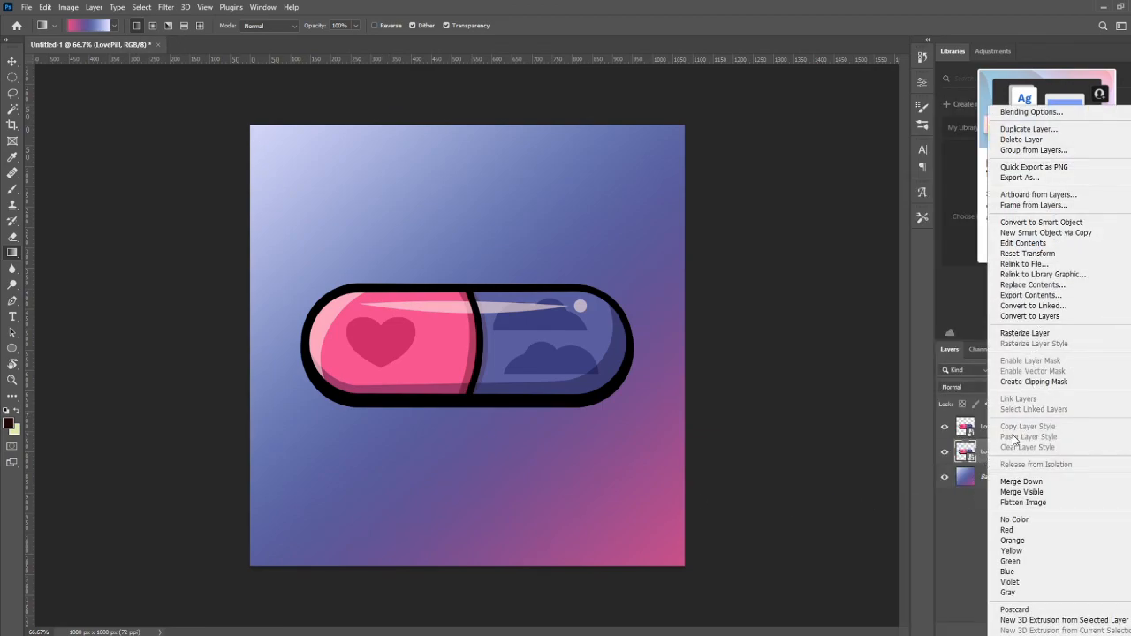
{"action": "left_click", "coordinate": [1029, 334]}
{"action": "left_click", "coordinate": [968, 455], "text": "ctrl"}
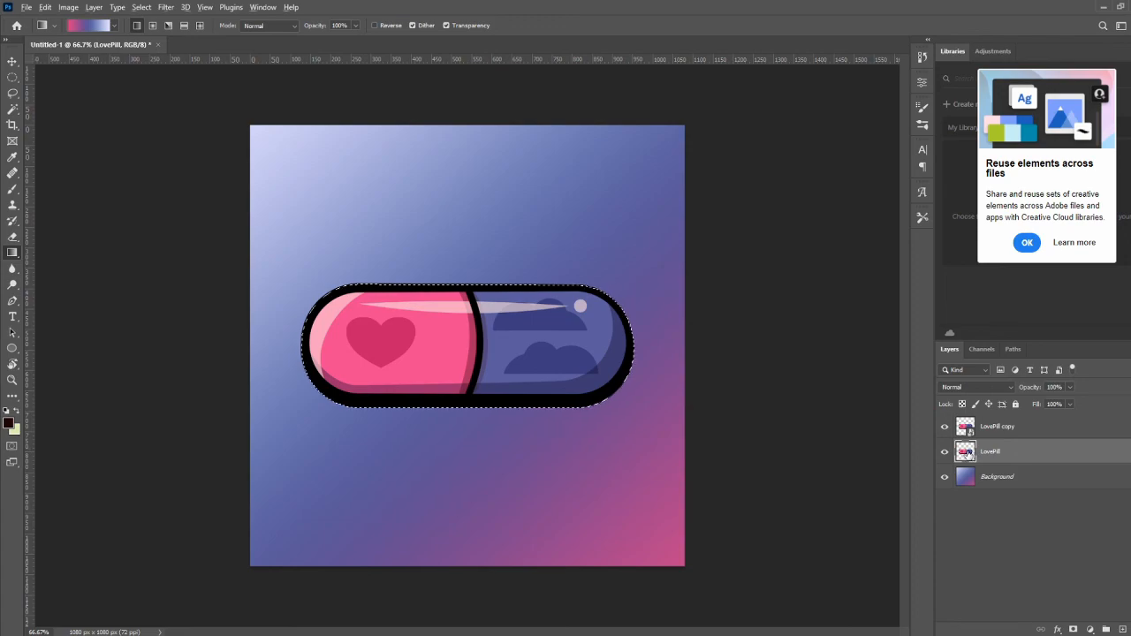
{"action": "key", "text": "alt+BackSpace"}
{"action": "key", "text": "ctrl+d"}
Offset the solid pill silhouette 30 px down and 20 px to the right to form a drop shadow
{"action": "key", "text": "v"}
{"action": "key", "text": "shift+Down"}
{"action": "key", "text": "shift+Down"}
{"action": "key", "text": "shift+Right"}
{"action": "key", "text": "shift+Right"}
{"action": "key", "text": "shift+Down"}
Recolour the shadow silhouette with a very dark violet based on a colour sampled from the background gradient
{"action": "key", "text": "b"}
{"action": "left_click", "coordinate": [523, 461], "text": "alt"}
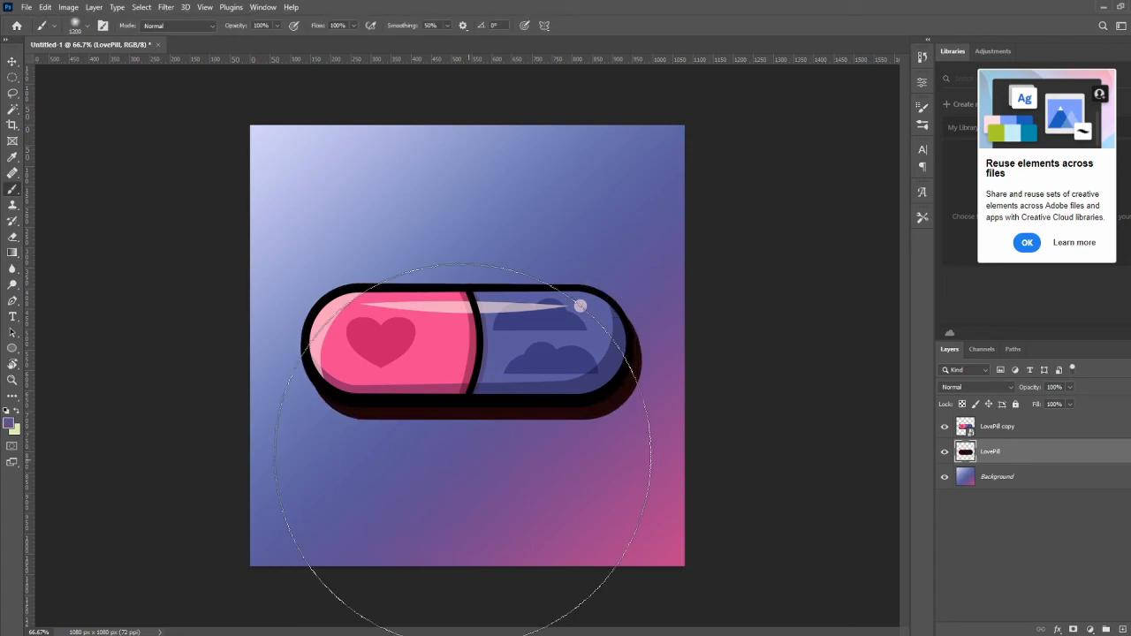
{"action": "left_click", "coordinate": [8, 424]}
{"action": "left_click_drag", "start_coordinate": [739, 260], "coordinate": [740, 297]}
{"action": "left_click", "coordinate": [747, 300]}
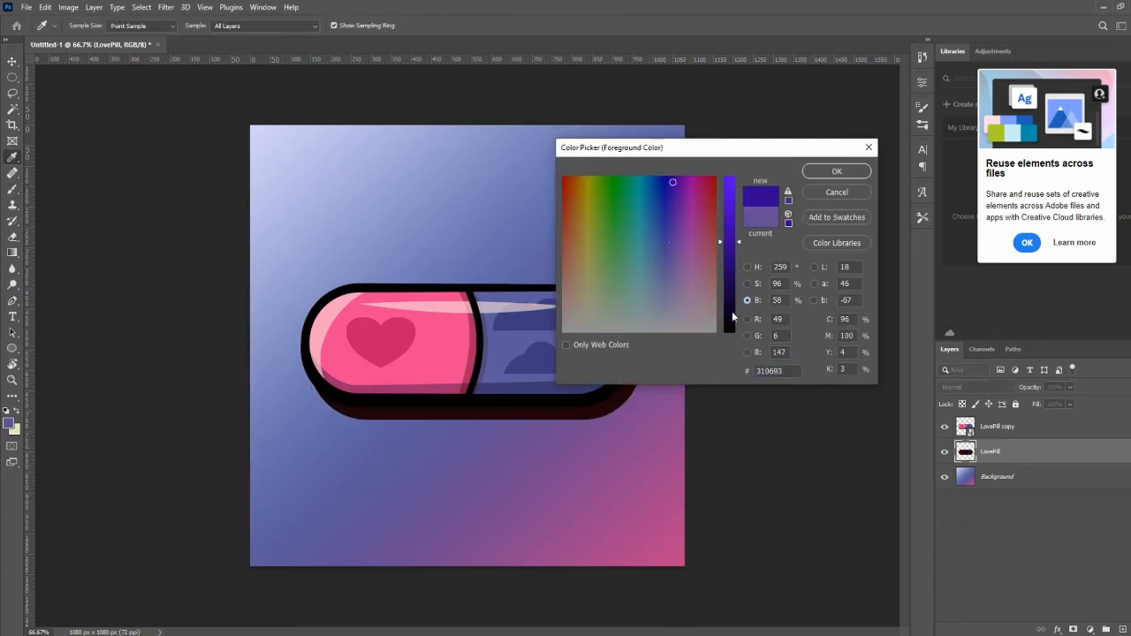
{"action": "left_click", "coordinate": [732, 313]}
{"action": "key", "text": "Return"}
{"action": "left_click", "coordinate": [967, 456], "text": "ctrl"}
{"action": "key", "text": "alt+BackSpace"}
{"action": "key", "text": "ctrl+d"}
Set the shadow layer's opacity and fill to 85%
{"action": "type", "text": "85"}
{"action": "left_click", "coordinate": [1055, 405]}
{"action": "type", "text": "85"}
{"action": "key", "text": "Return"}
Nudge the shadow 10 px up so it sits closer beneath the pill
{"action": "key", "text": "v"}
{"action": "key", "text": "shift+Up"}
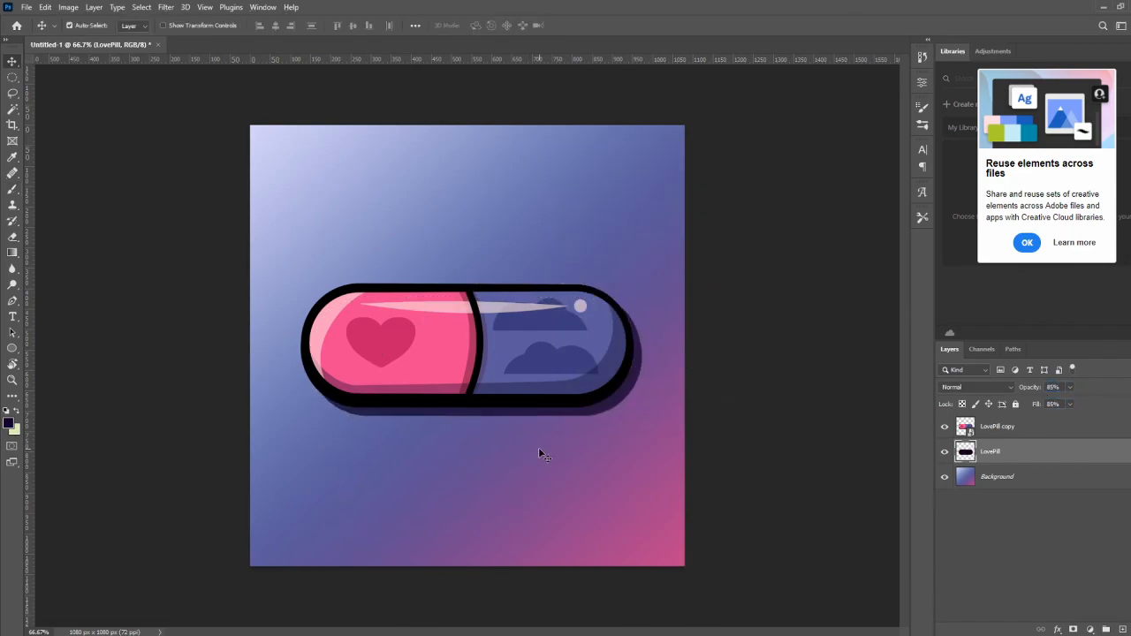
{"action": "key", "text": "shift+Down"}
{"action": "key", "text": "shift+Up"}
{"action": "key", "text": "shift+Left"}
{"action": "key", "text": "shift+Right"}
Save the Photoshop document
{"action": "key", "text": "ctrl+s"}
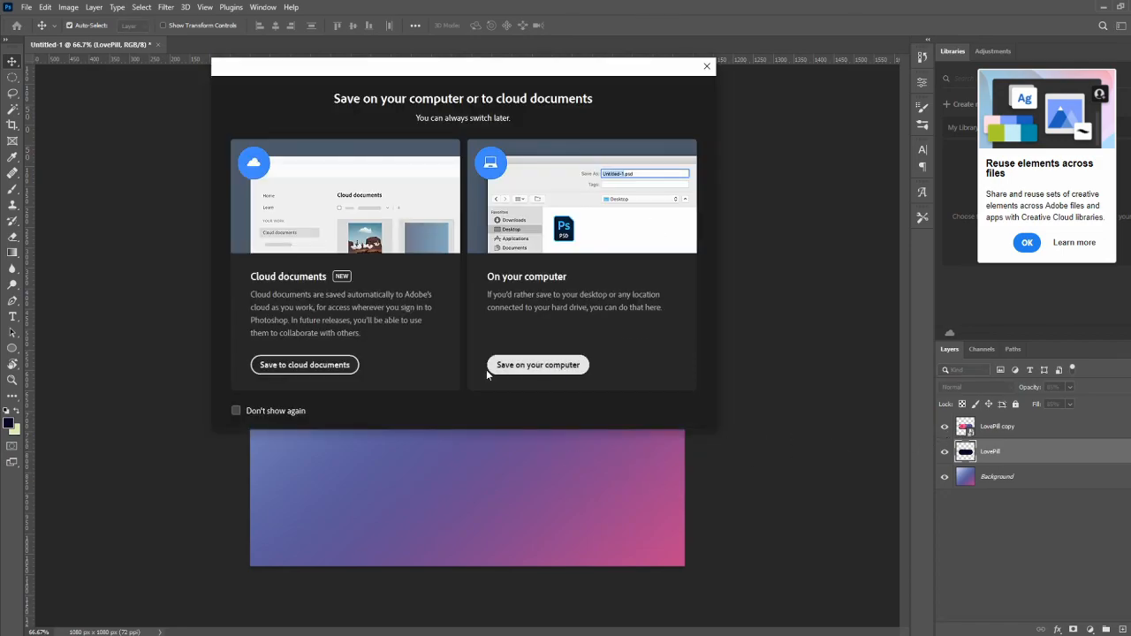